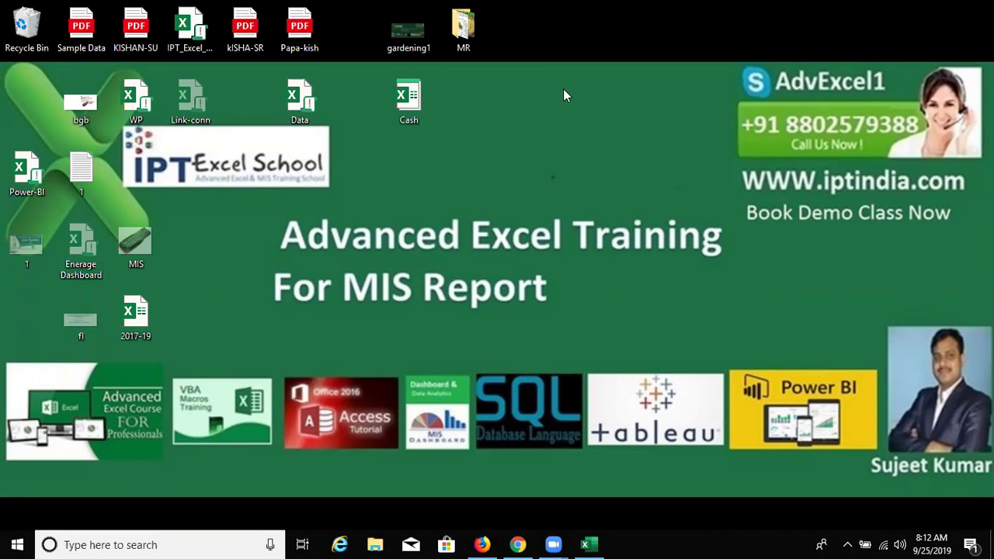
# Bring the Book1 Excel window back to the front from the taskbar
pyautogui.click(588, 543)
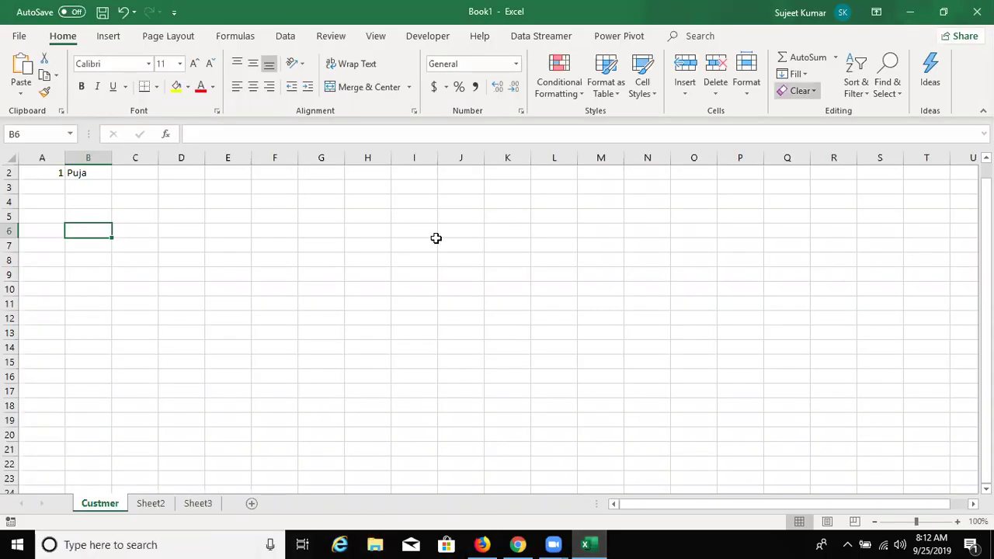
# Permanently delete the Custmer sheet
pyautogui.rightClick(114, 505)
pyautogui.click(152, 346)
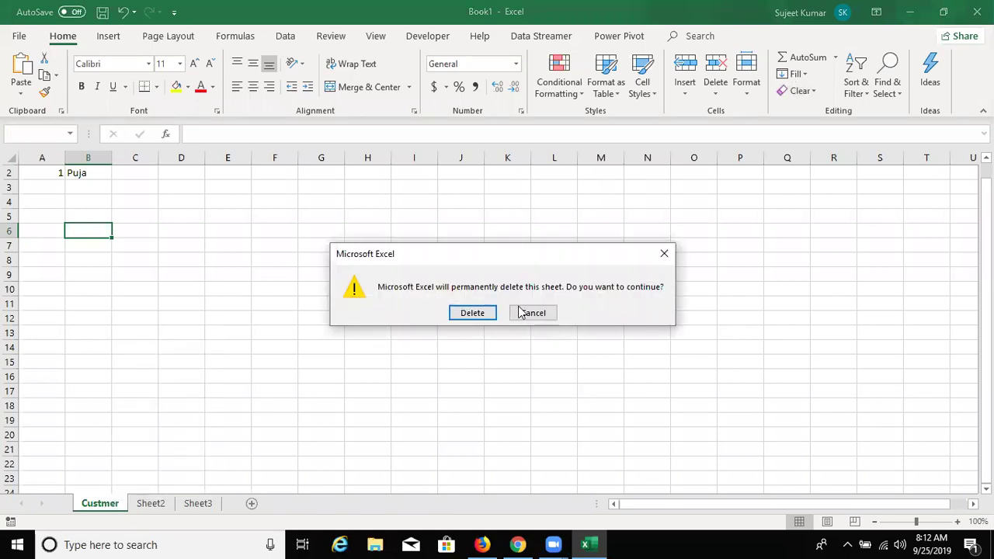
pyautogui.click(490, 315)
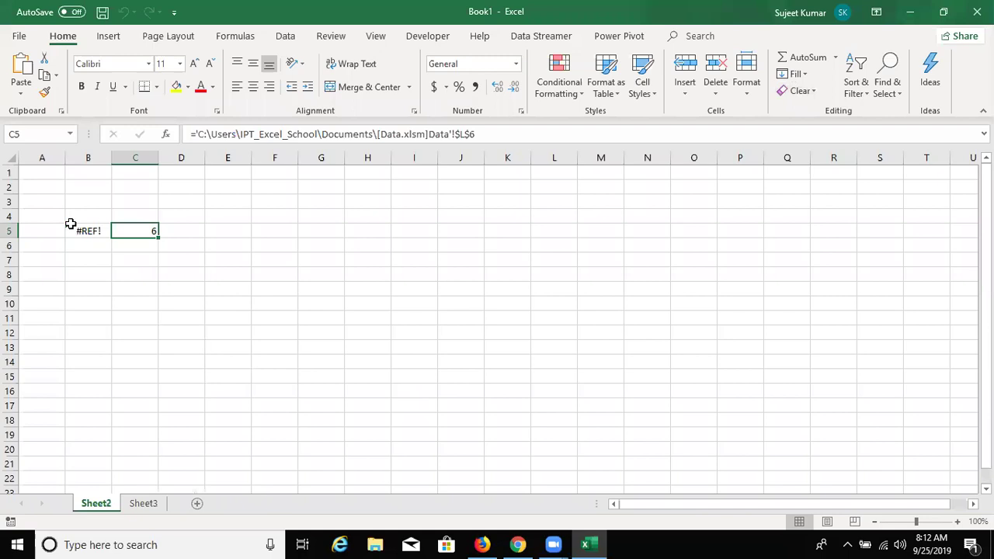
# Clear the #REF! and 6 values from A4:D10 on Sheet2
pyautogui.moveTo(39, 216); pyautogui.dragTo(198, 303)
pyautogui.press('Delete')
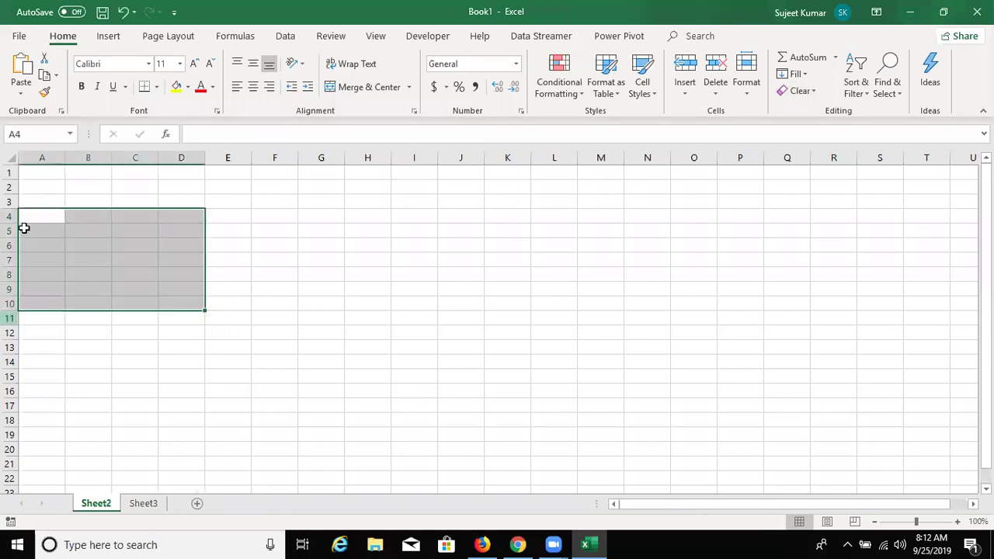
pyautogui.click(32, 174)
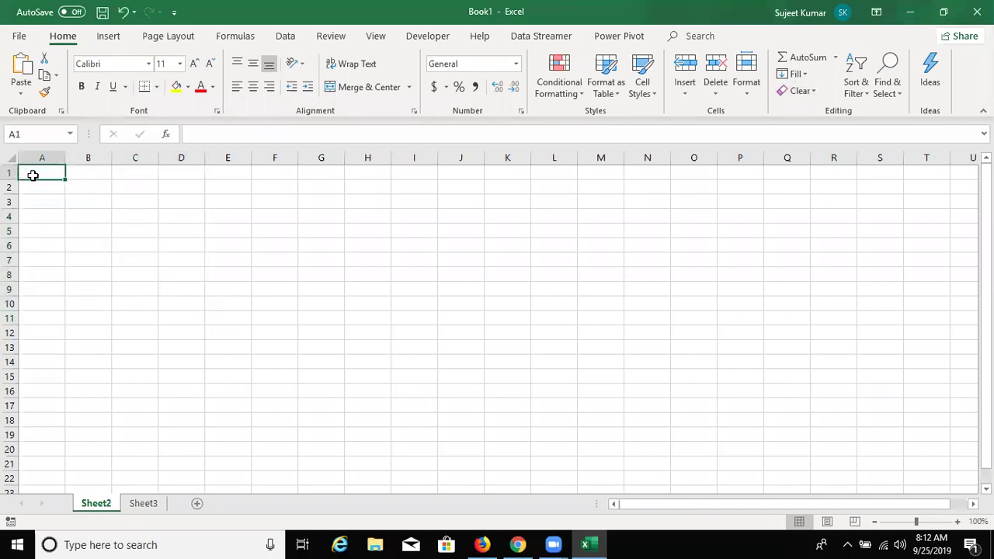
# Import the Data.xlsm workbook via Get Data > From File > From Workbook, listing All Files
pyautogui.click(289, 41)
pyautogui.click(28, 95)
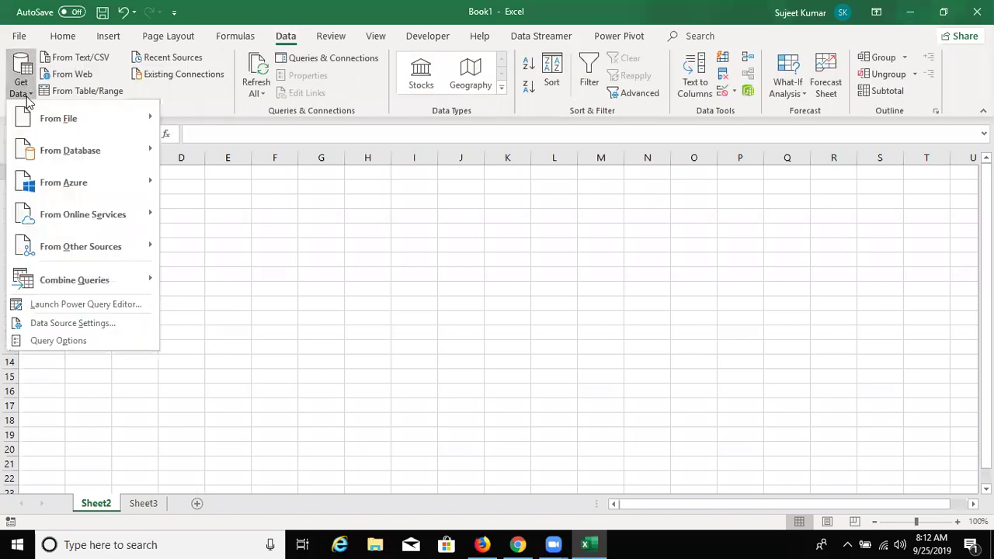
pyautogui.moveTo(32, 114)
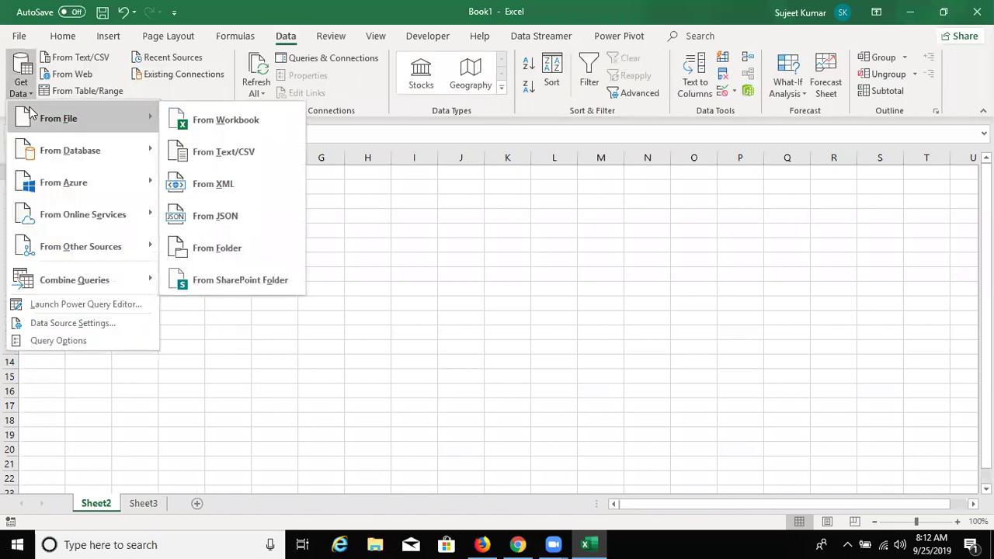
pyautogui.click(206, 117)
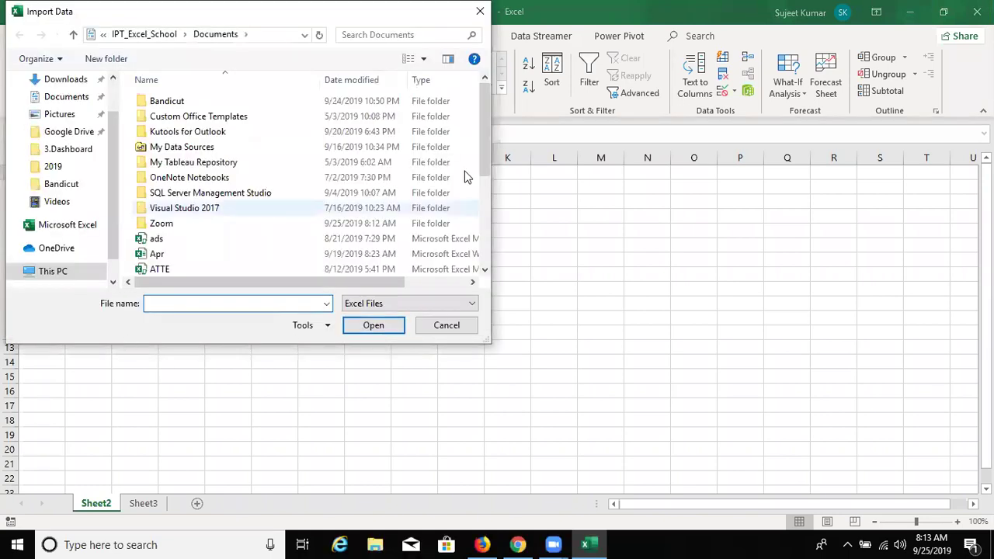
pyautogui.moveTo(484, 149); pyautogui.dragTo(486, 211)
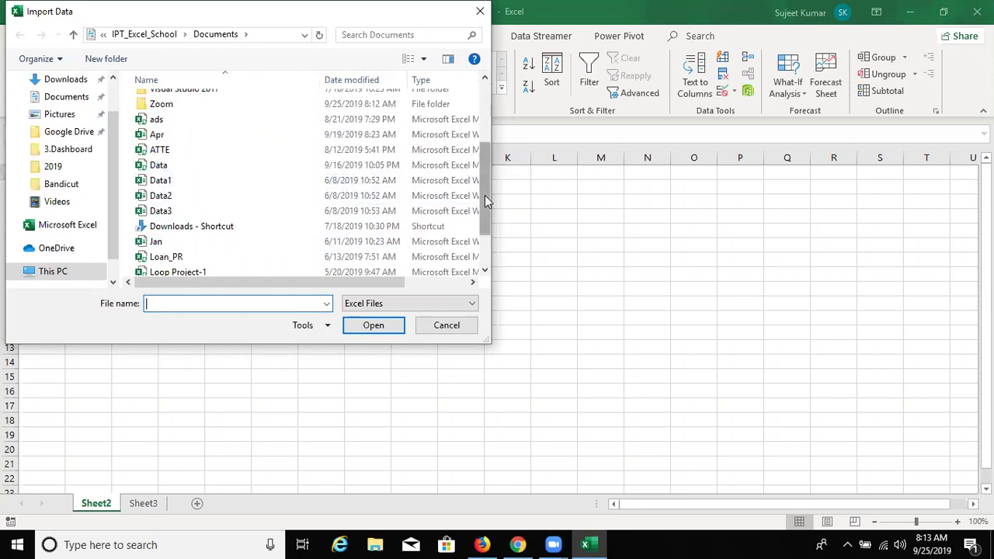
pyautogui.moveTo(484, 201); pyautogui.dragTo(481, 235)
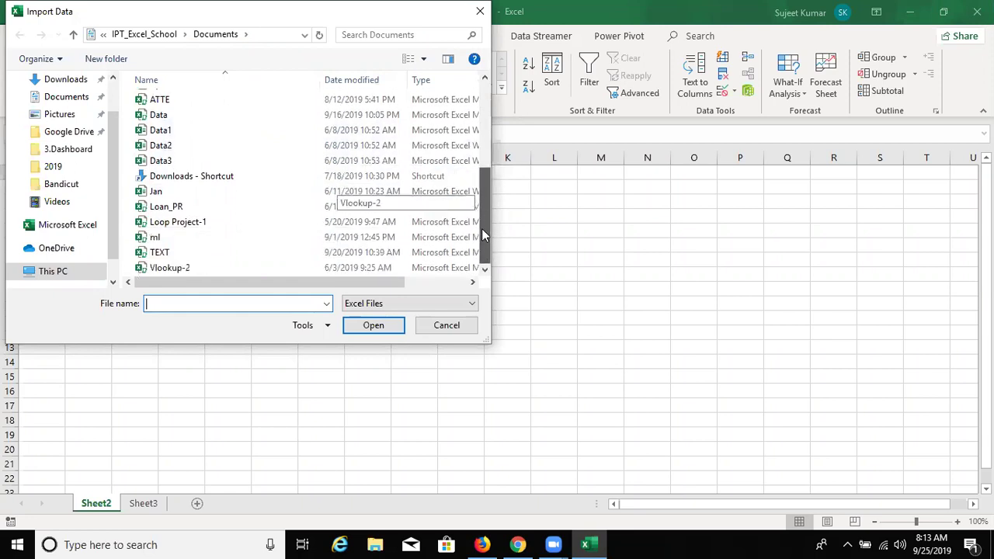
pyautogui.click(442, 303)
pyautogui.click(423, 329)
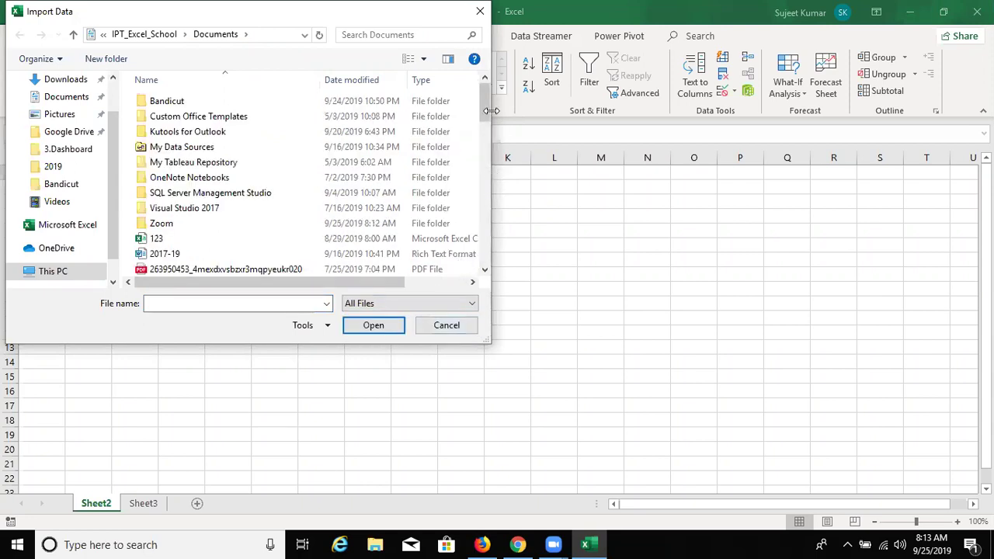
pyautogui.moveTo(483, 109); pyautogui.dragTo(476, 168)
pyautogui.click(306, 221)
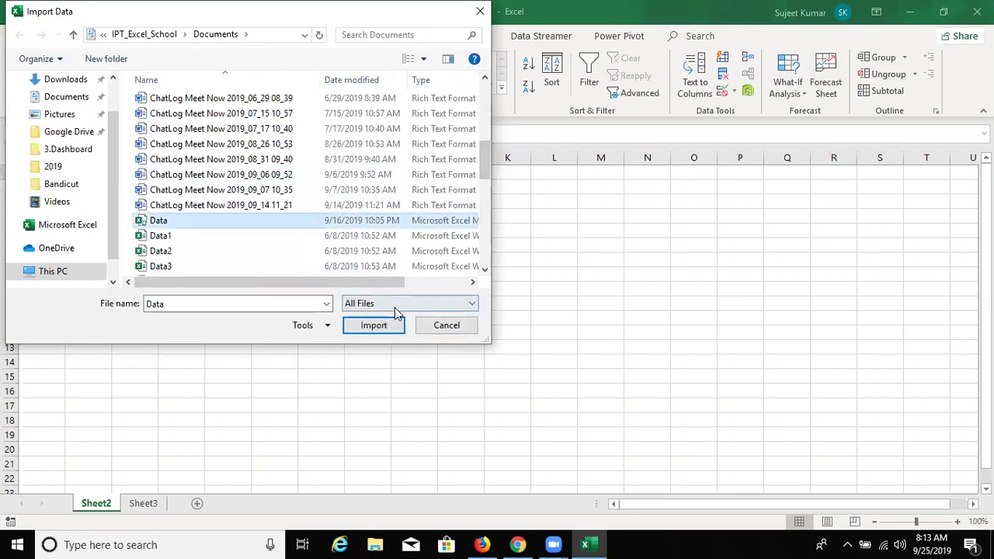
pyautogui.click(386, 327)
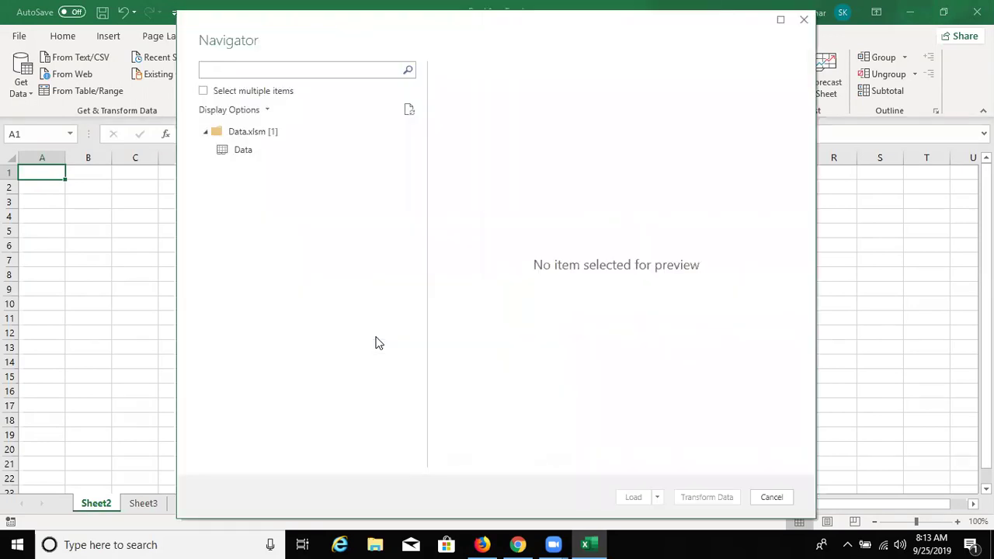
# Preview the Data table from Data.xlsm and load it into the workbook
pyautogui.click(255, 150)
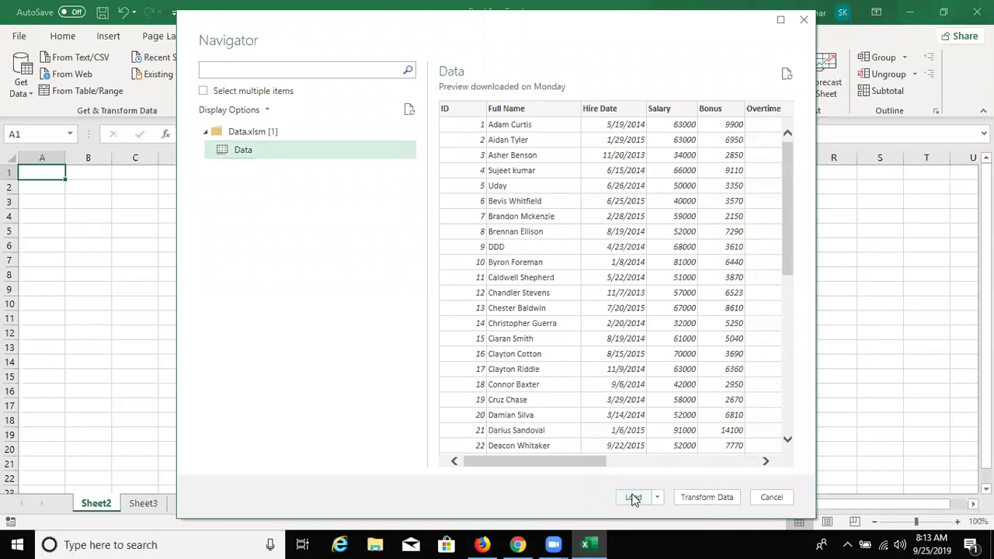
pyautogui.click(633, 498)
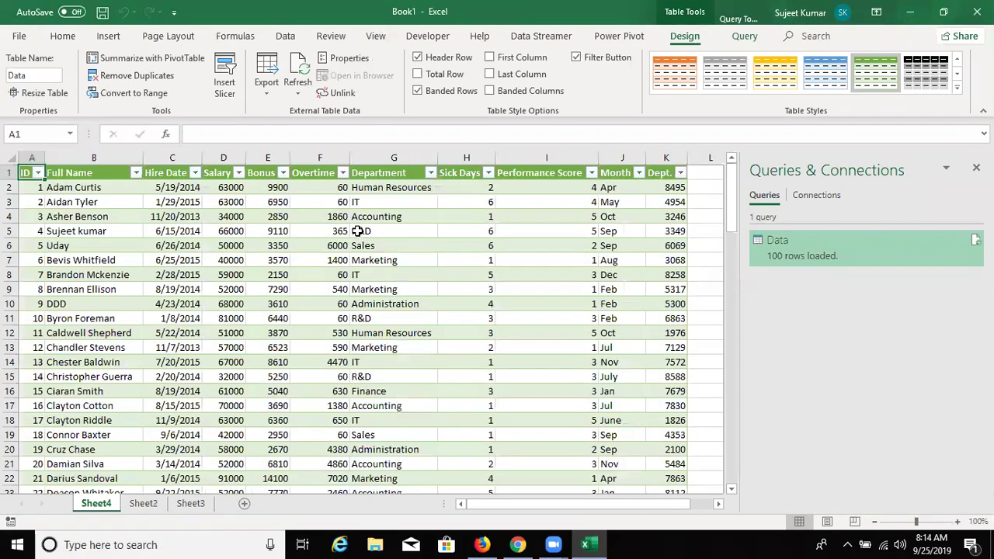
pyautogui.click(237, 217)
pyautogui.click(278, 207)
pyautogui.click(315, 215)
pyautogui.click(385, 221)
pyautogui.click(422, 243)
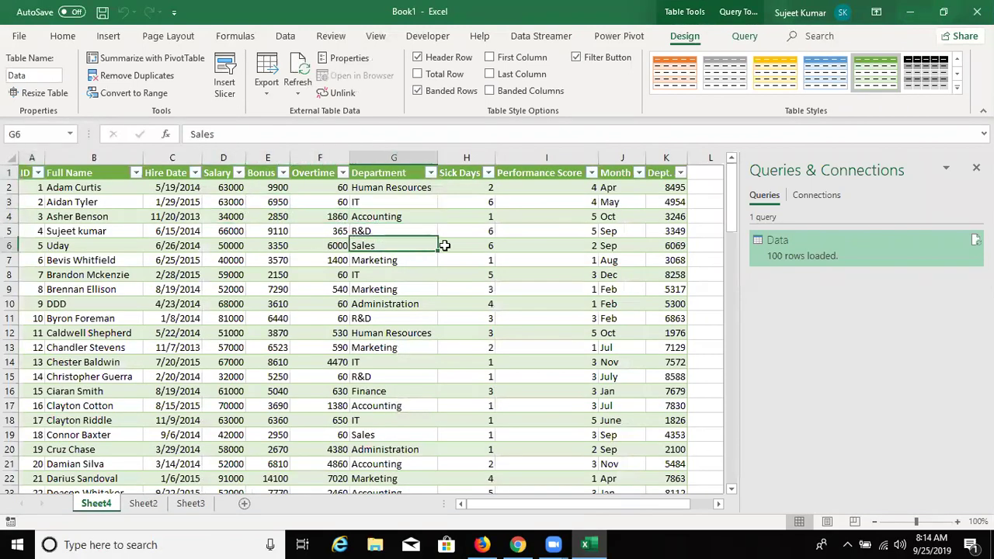
pyautogui.click(470, 246)
pyautogui.click(528, 246)
pyautogui.click(565, 231)
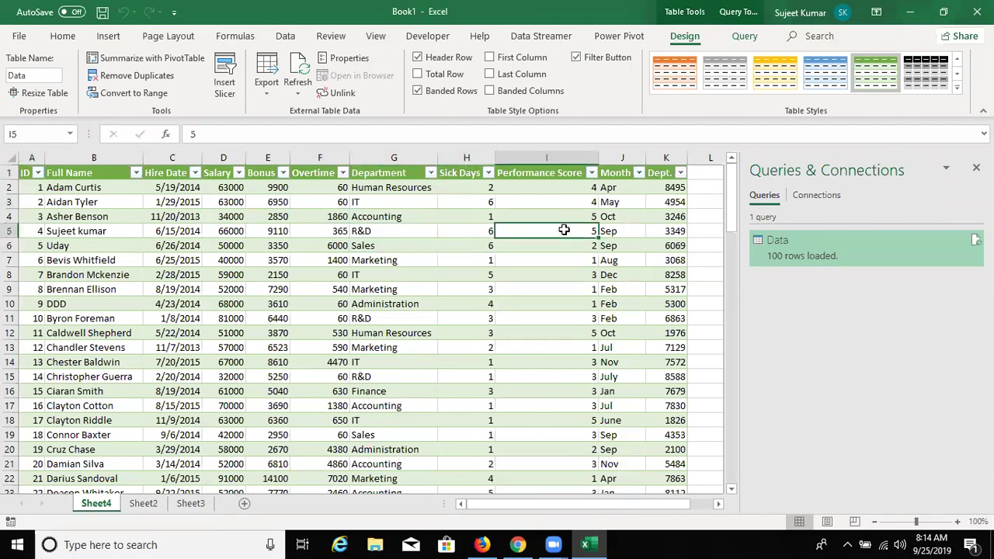
pyautogui.scroll(-4, 564, 231)
pyautogui.scroll(-4, 555, 233)
pyautogui.scroll(-5, 550, 240)
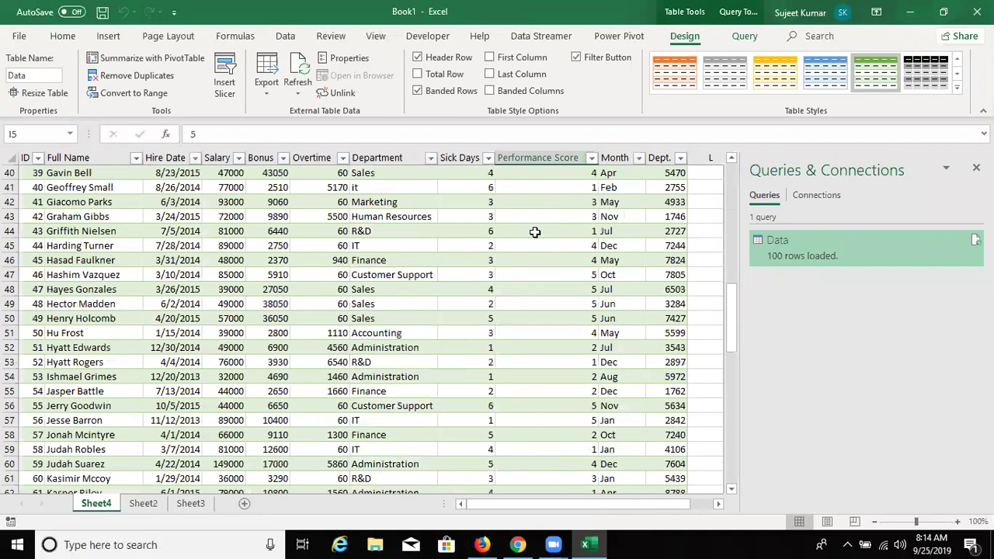
pyautogui.scroll(13, 535, 233)
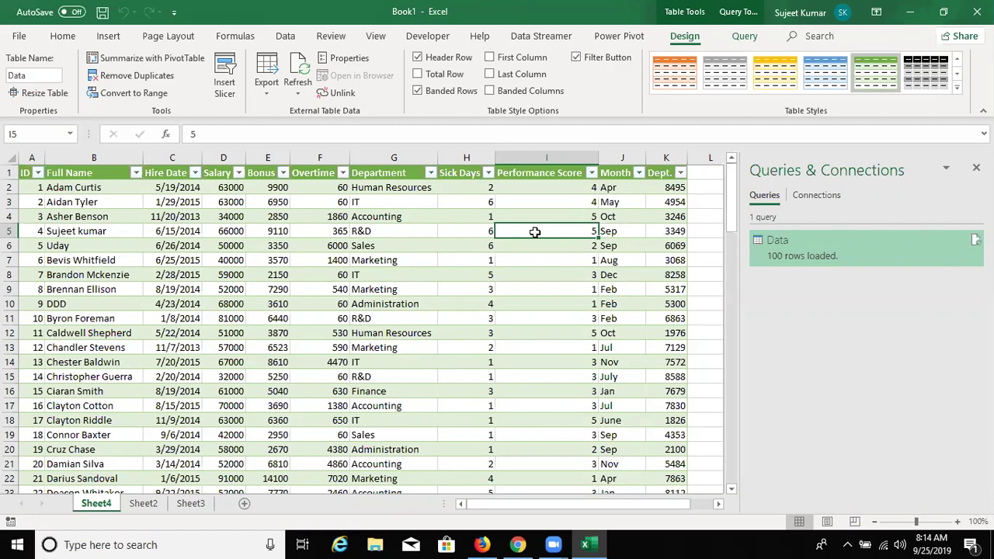
pyautogui.press('Up')
pyautogui.press('Right')
pyautogui.press('Right')
pyautogui.press('Left')
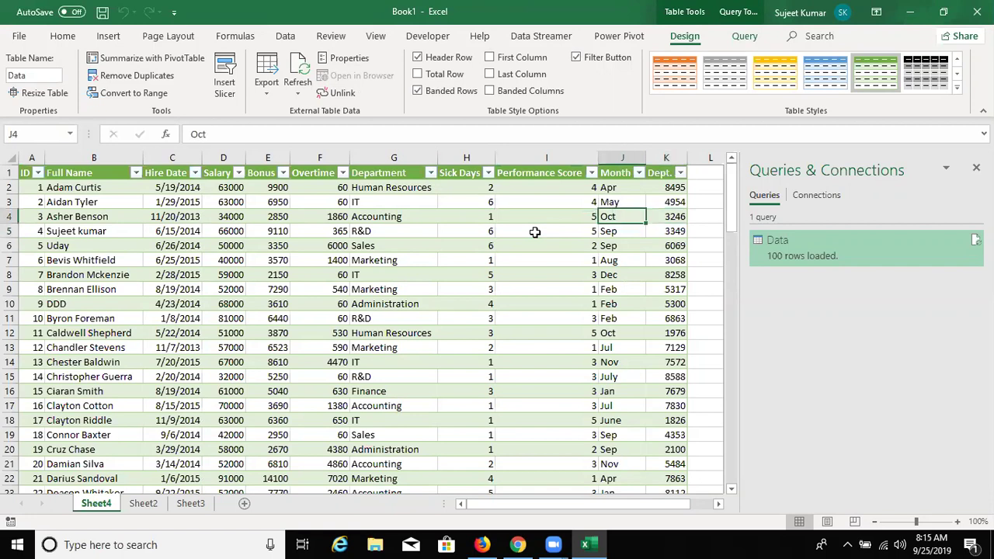
pyautogui.press('Left')
pyautogui.press('Left')
pyautogui.press('Left')
pyautogui.press('Left')
pyautogui.press('Up')
pyautogui.press('Right')
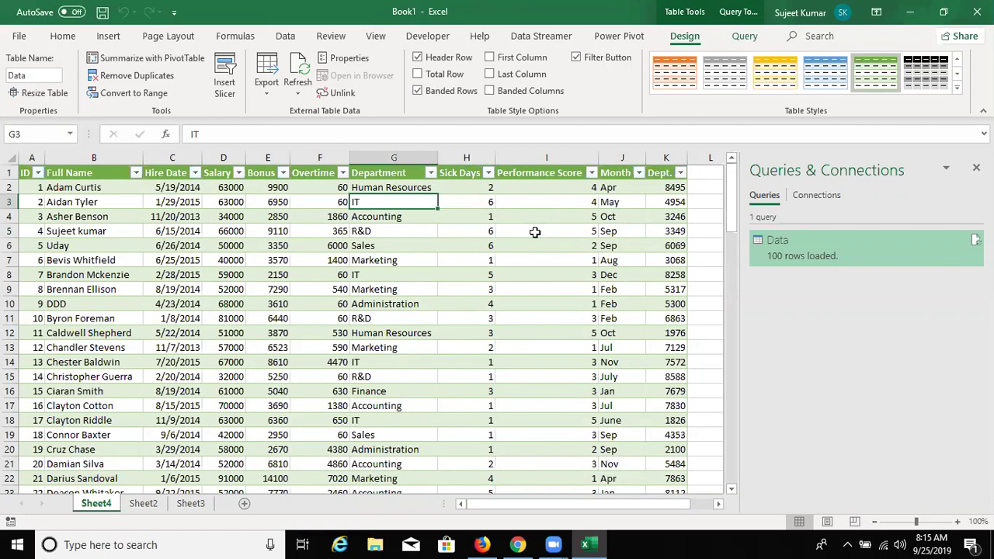
pyautogui.press('Right')
pyautogui.press('Right')
pyautogui.press('Right')
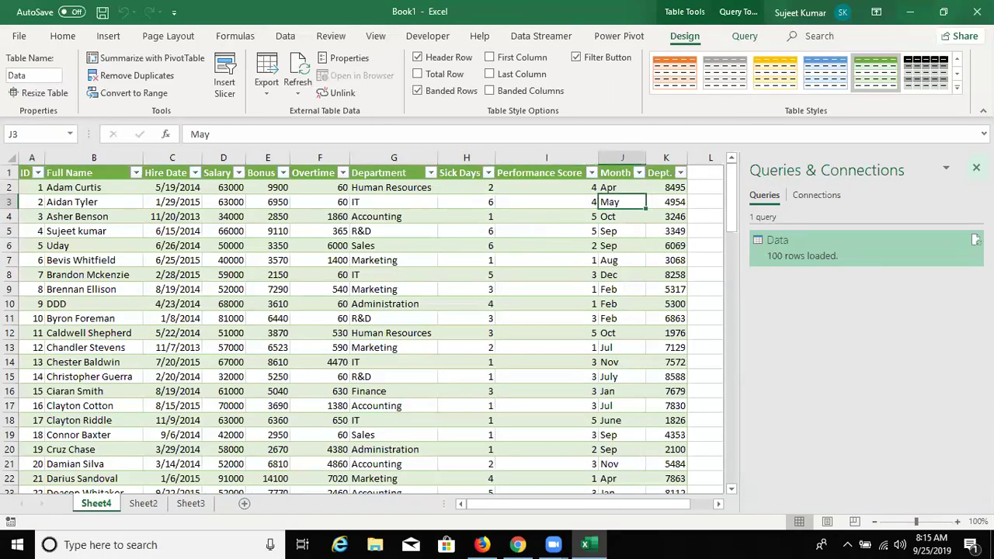
# Permanently delete Sheet4 and close the Queries & Connections pane
pyautogui.rightClick(105, 505)
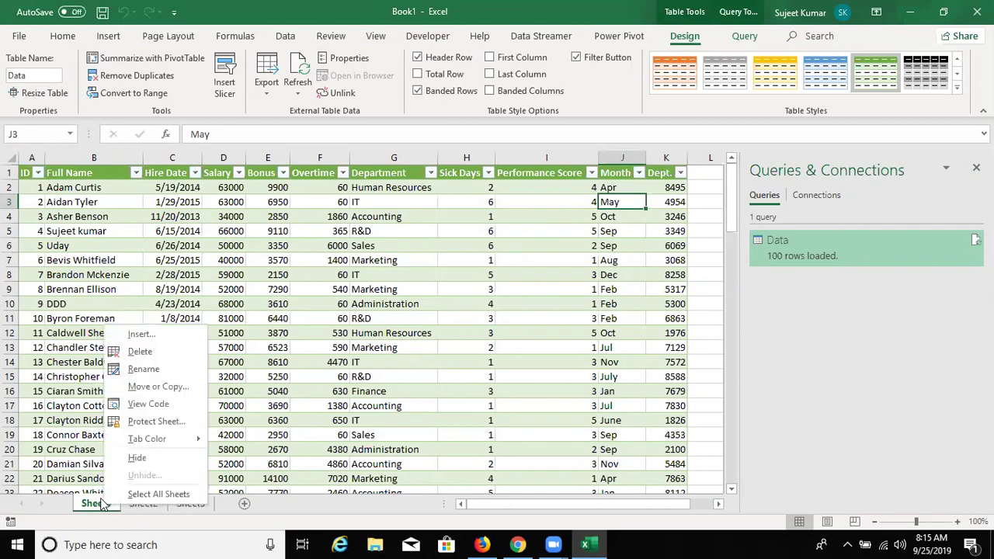
pyautogui.click(144, 354)
pyautogui.click(474, 313)
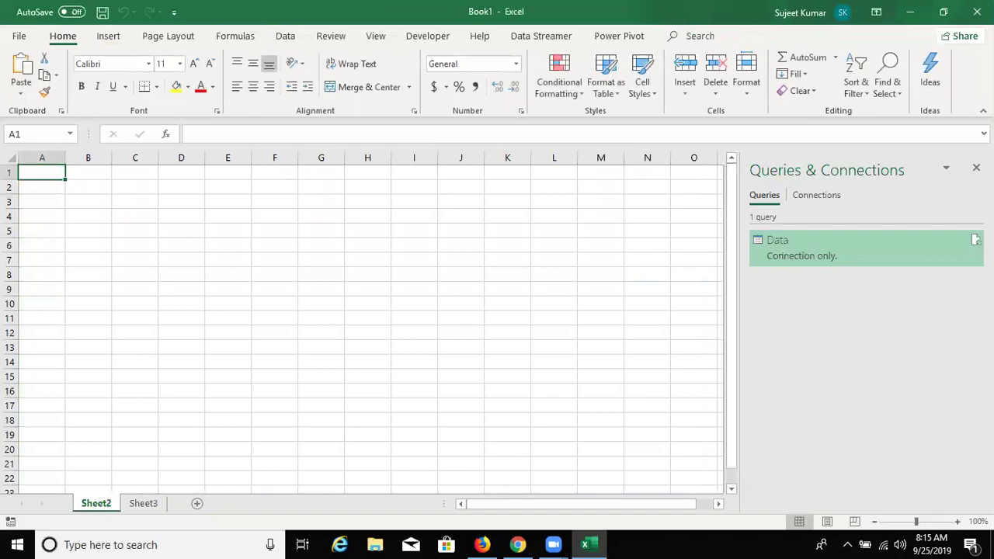
pyautogui.click(976, 167)
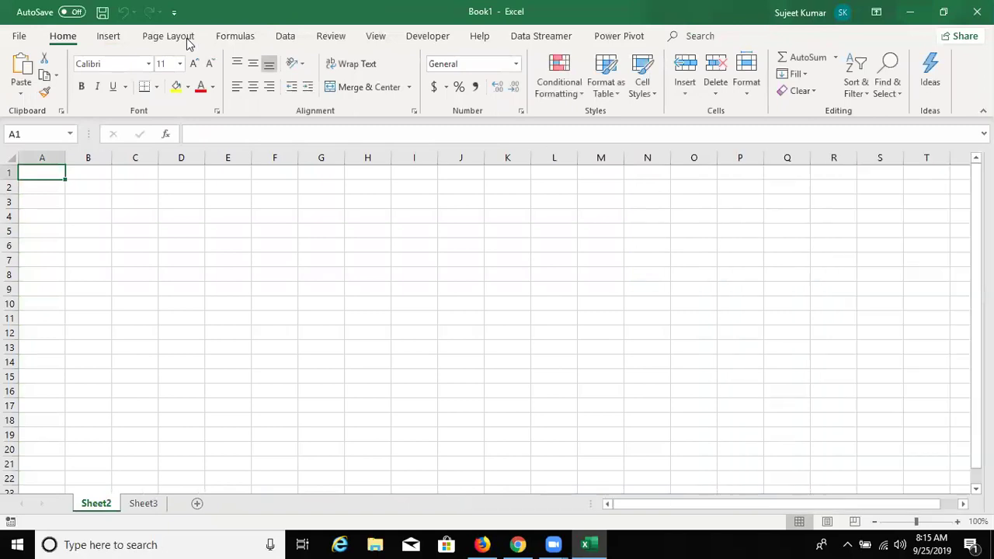
# Start an import through Get Data > From Other Sources > From Microsoft Query
pyautogui.click(115, 38)
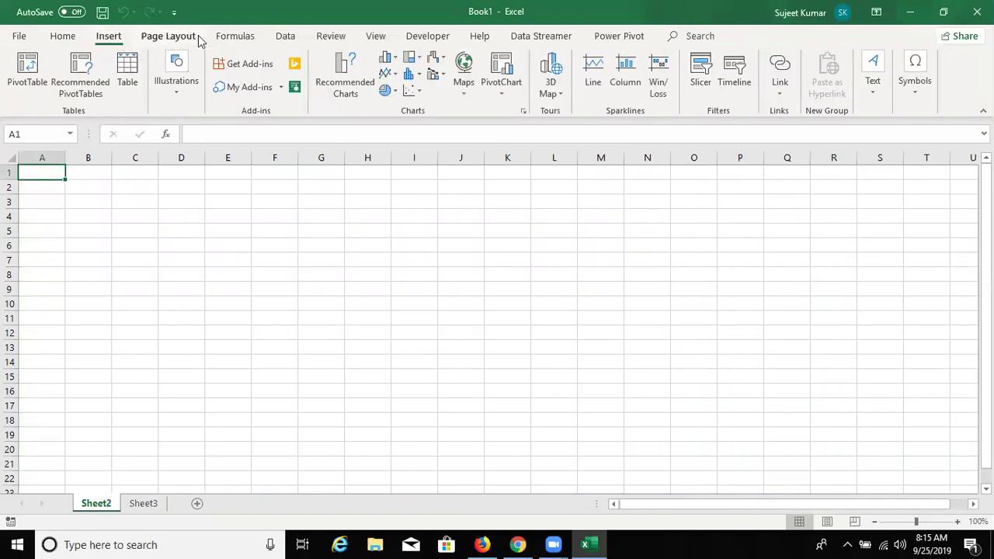
pyautogui.click(276, 36)
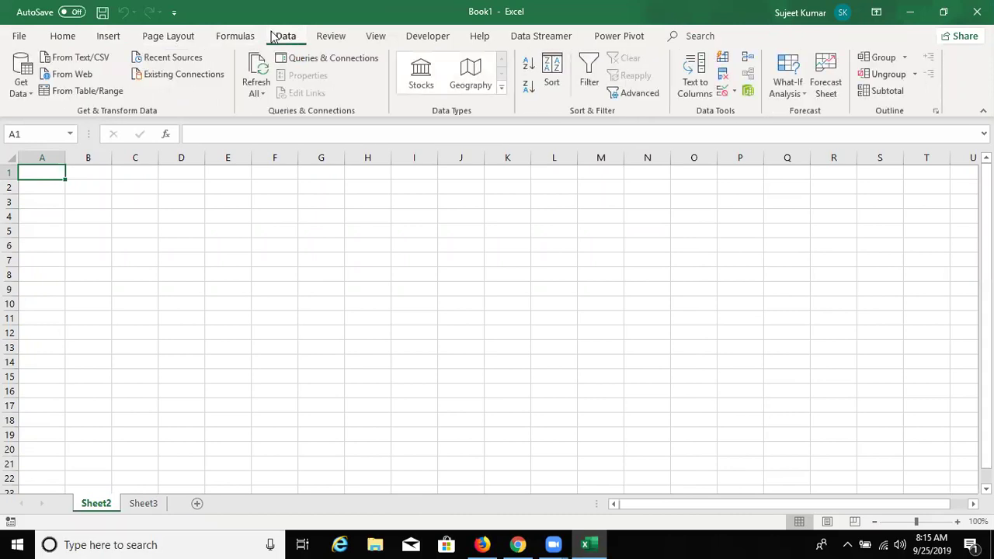
pyautogui.click(30, 91)
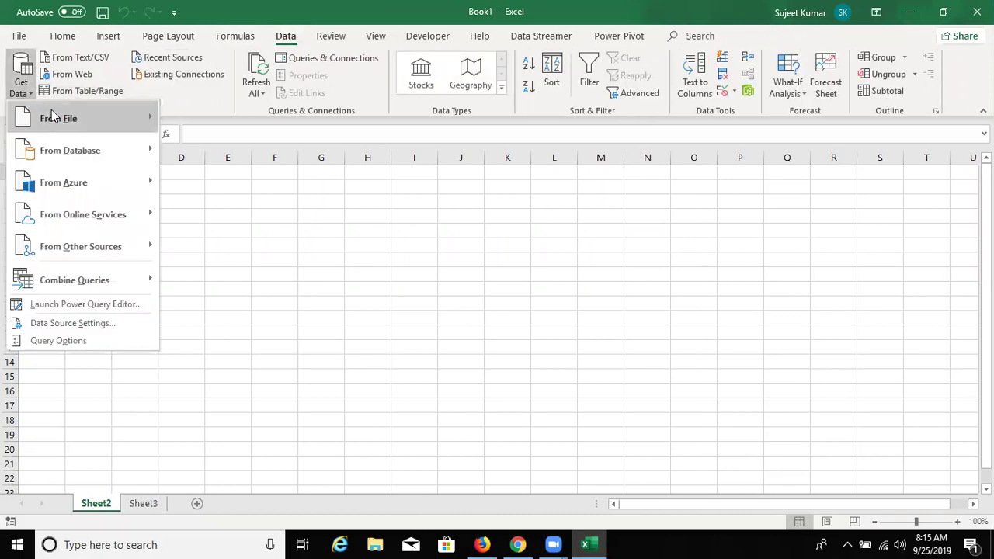
pyautogui.moveTo(52, 115)
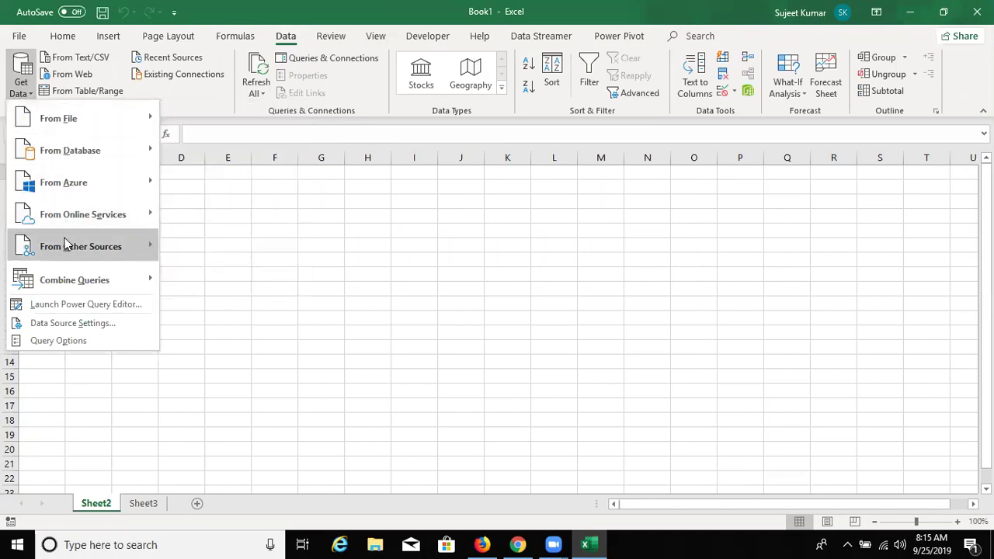
pyautogui.moveTo(72, 272)
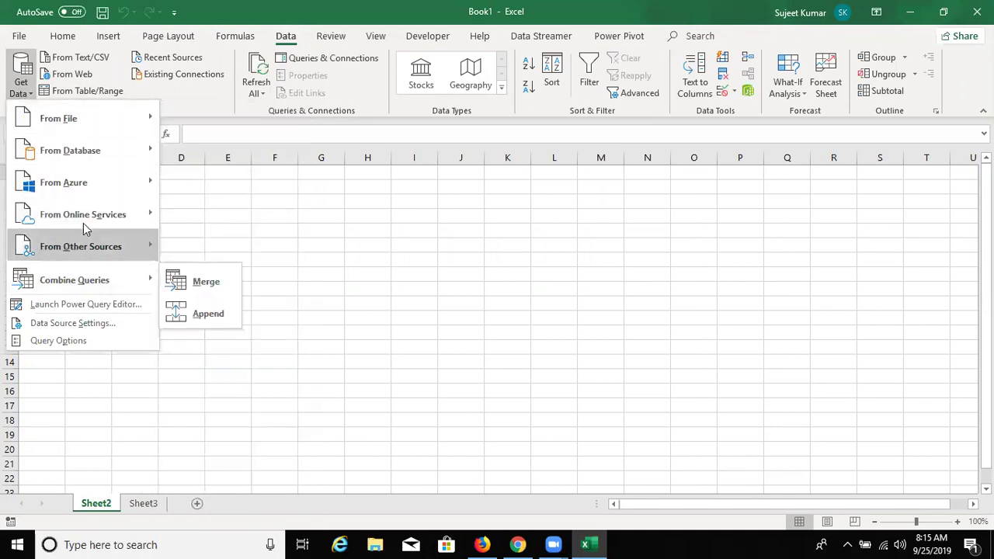
pyautogui.moveTo(84, 247)
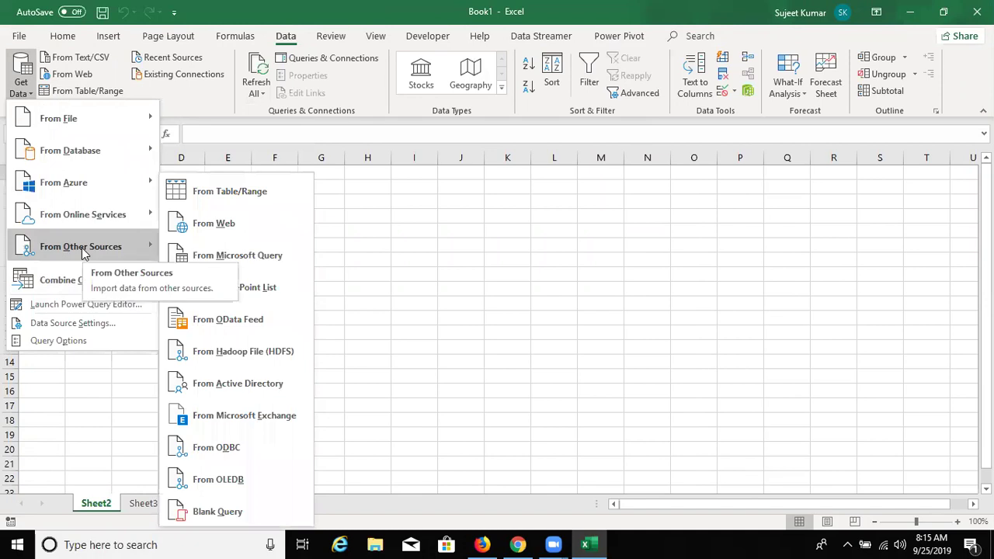
pyautogui.click(209, 257)
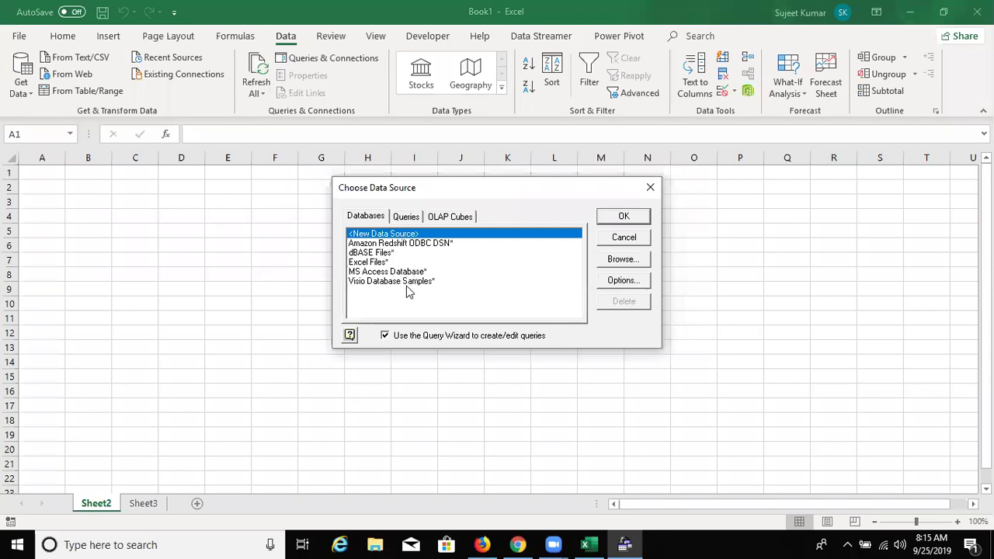
# Choose the Excel Files* data source and connect to the Data.xlsm workbook
pyautogui.click(380, 262)
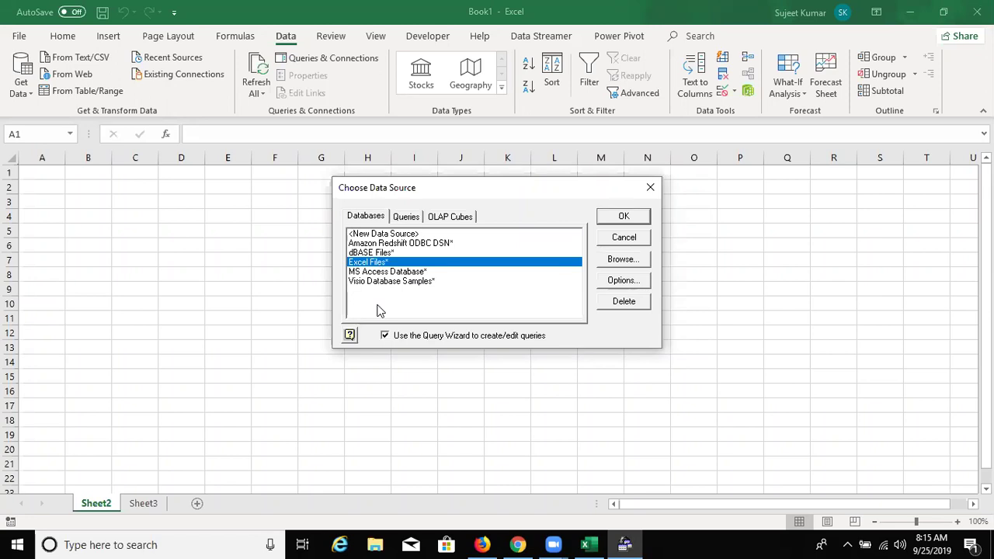
pyautogui.click(632, 222)
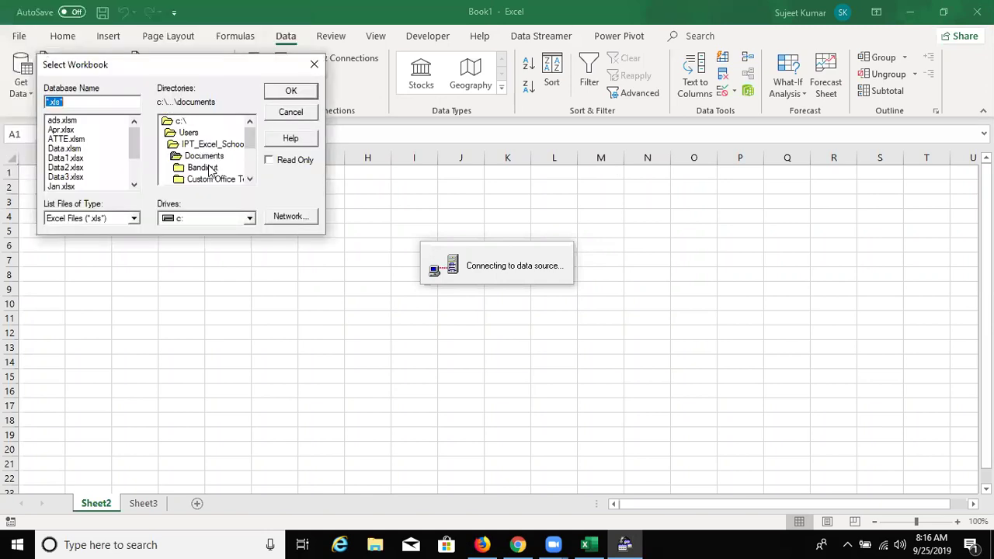
pyautogui.moveTo(130, 147)
pyautogui.mouseDown()
pyautogui.moveTo(136, 171)
pyautogui.moveTo(150, 148)
pyautogui.mouseUp()
pyautogui.click(70, 148)
pyautogui.click(290, 92)
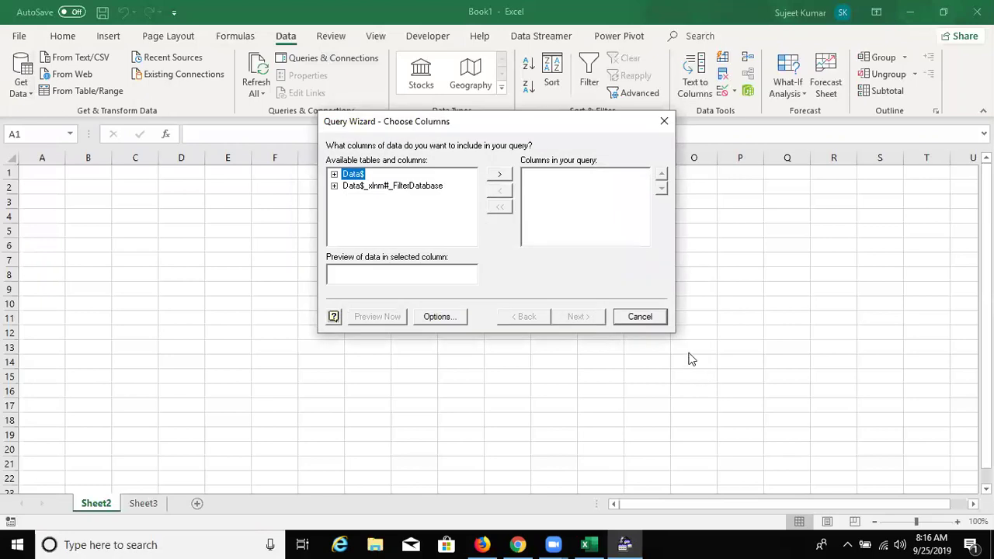
# Turn on System Tables in the Query Wizard's table options
pyautogui.click(456, 318)
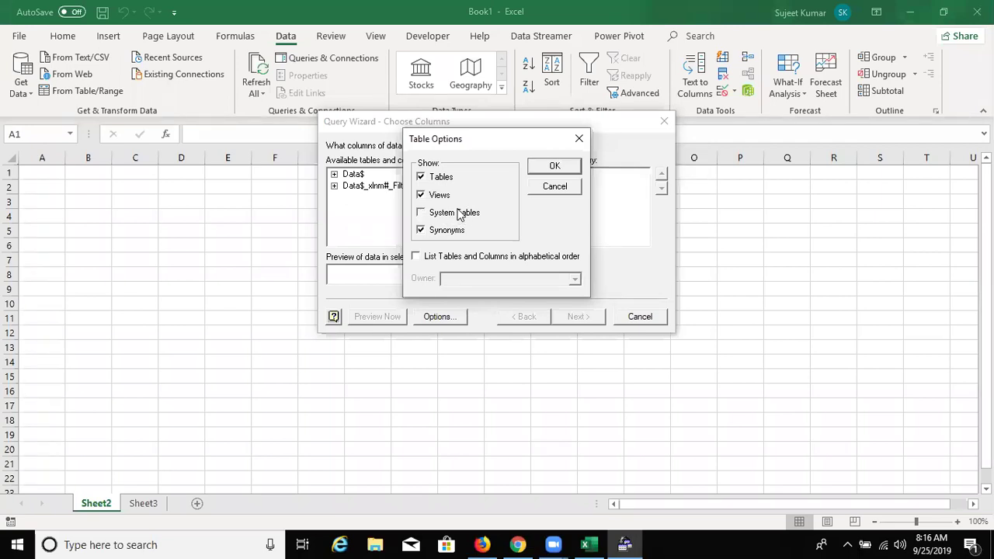
pyautogui.click(546, 169)
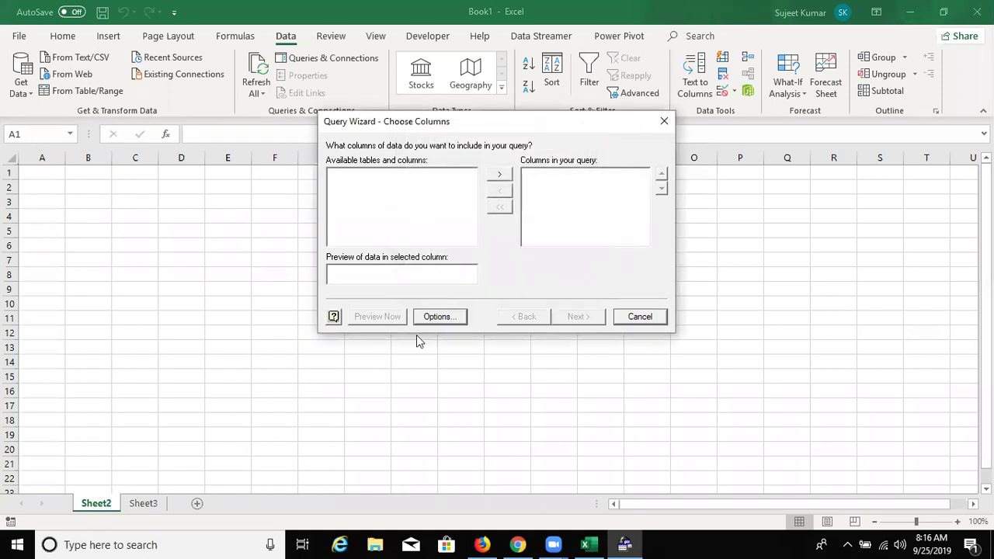
pyautogui.click(435, 316)
pyautogui.click(468, 216)
pyautogui.click(554, 166)
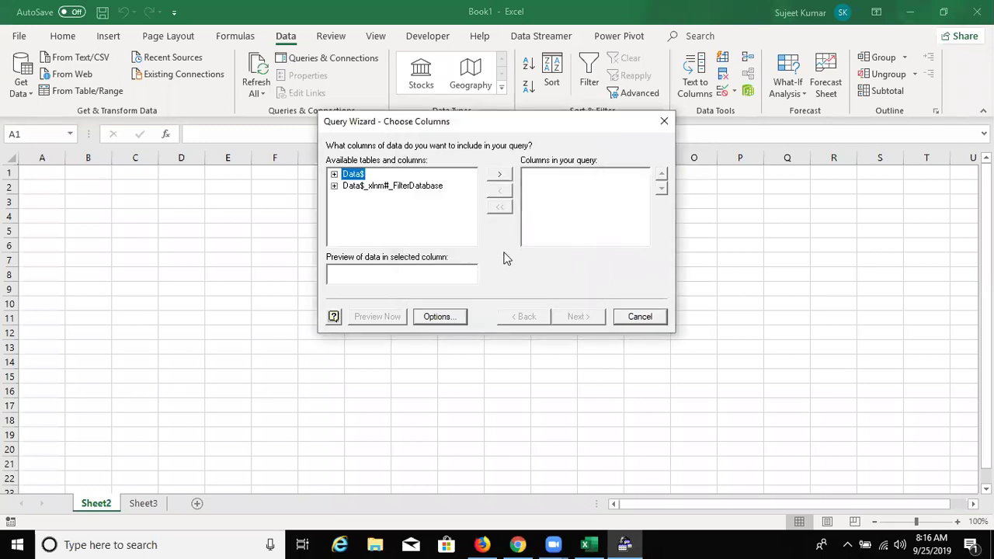
# Add Full Name first, then all remaining Data$ columns, and go on to filtering
pyautogui.click(334, 175)
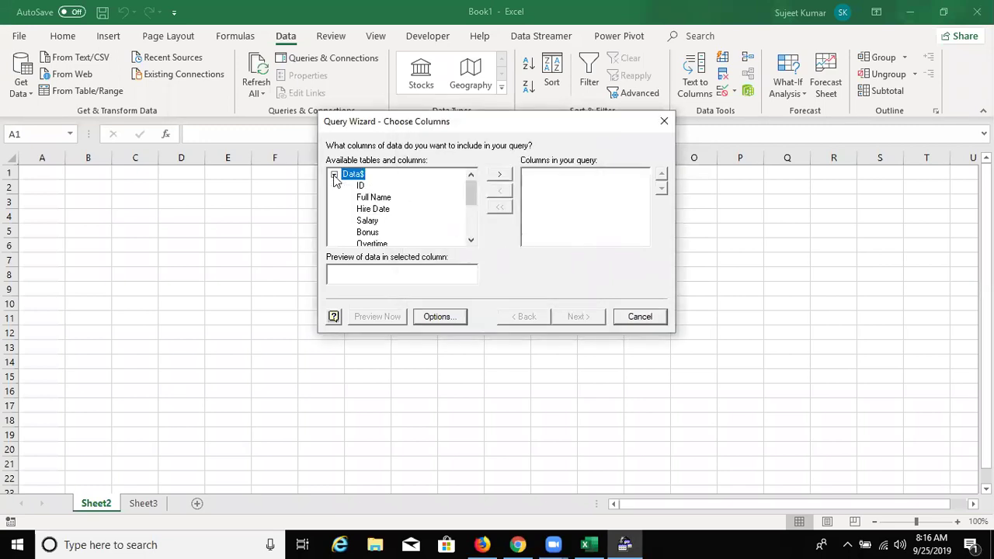
pyautogui.click(363, 187)
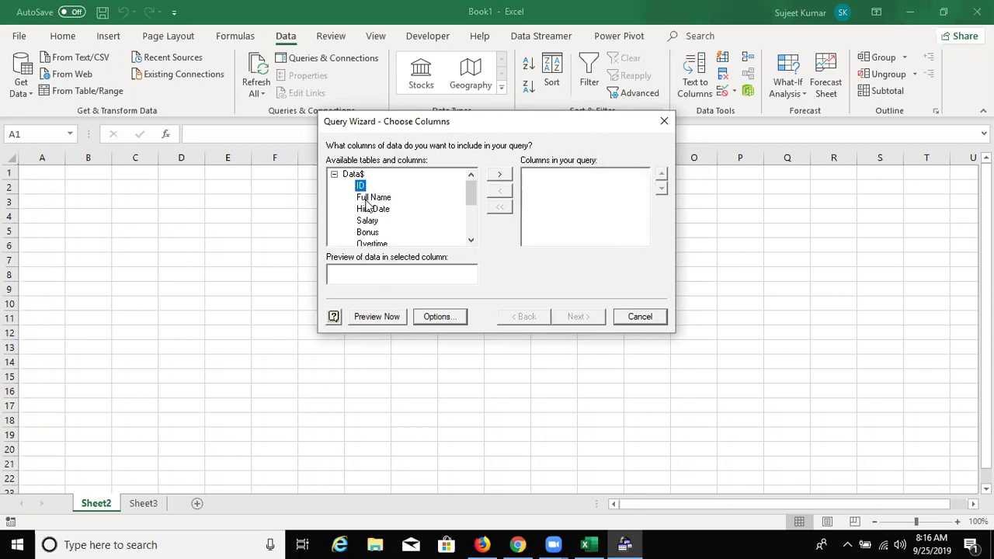
pyautogui.click(368, 199)
pyautogui.click(497, 177)
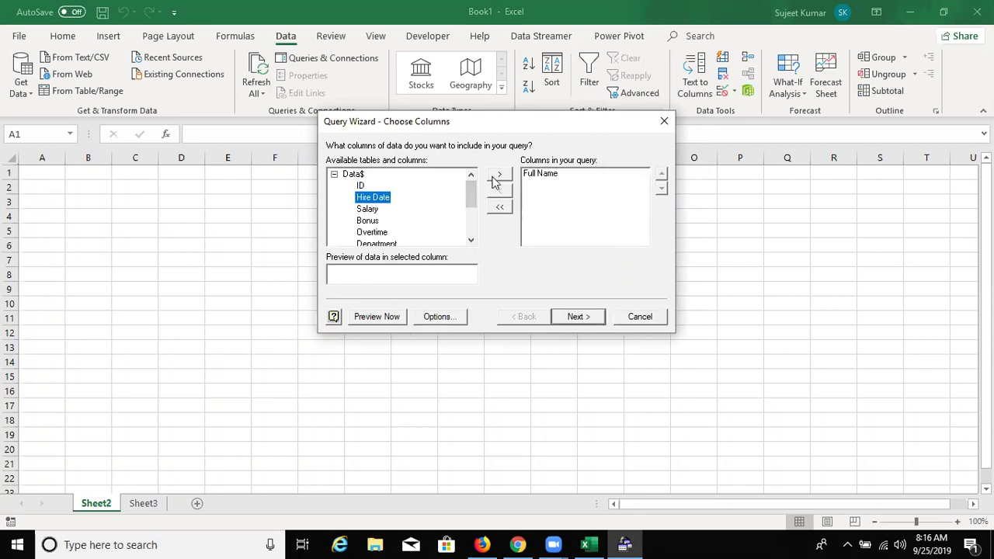
pyautogui.click(354, 175)
pyautogui.click(497, 174)
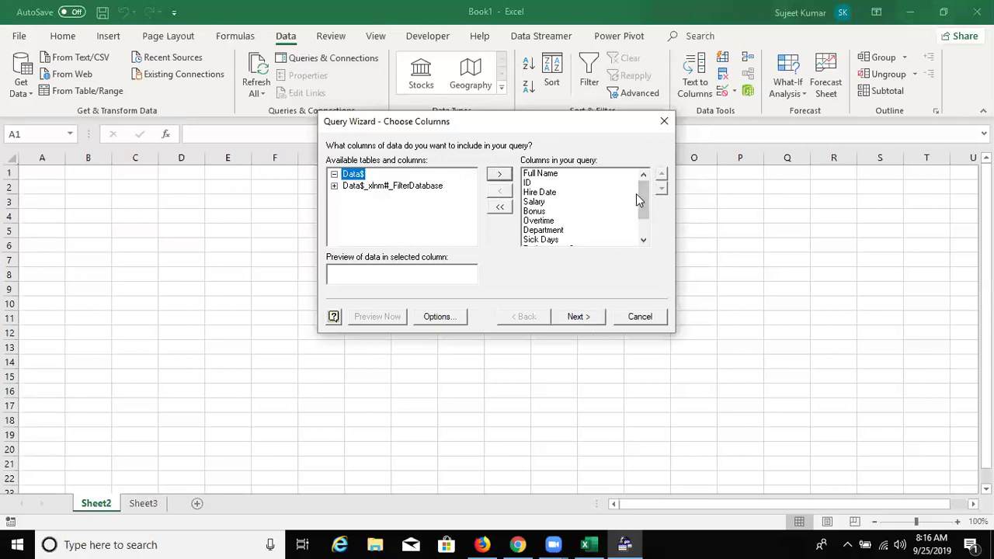
pyautogui.moveTo(636, 196); pyautogui.dragTo(634, 227)
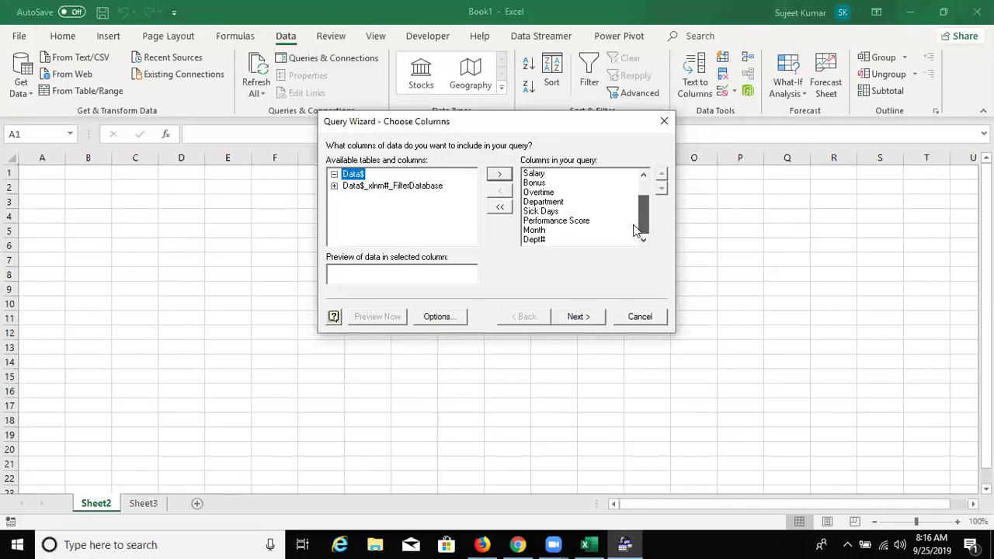
pyautogui.click(584, 325)
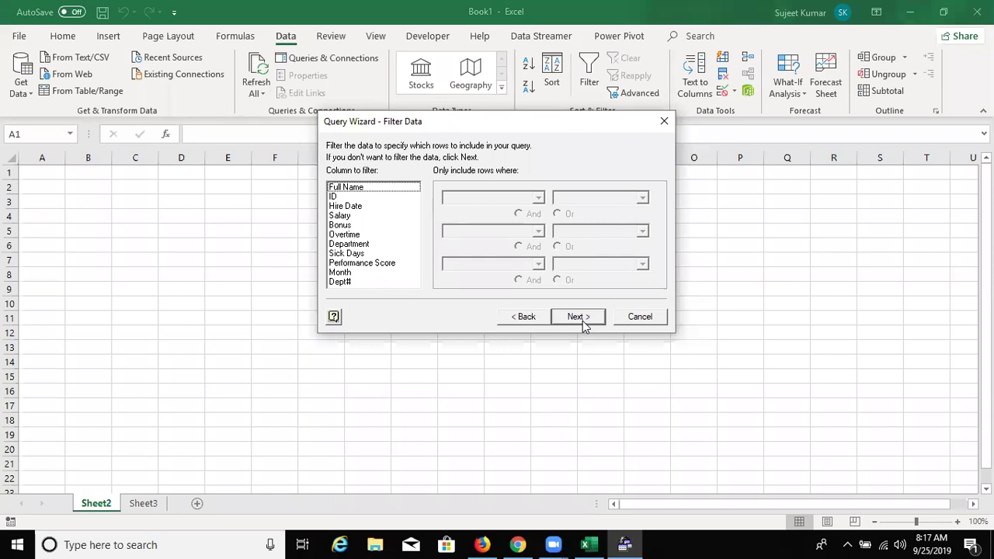
# Set the Filter Data condition to Month equals Apr and continue to Sort Order
pyautogui.click(357, 274)
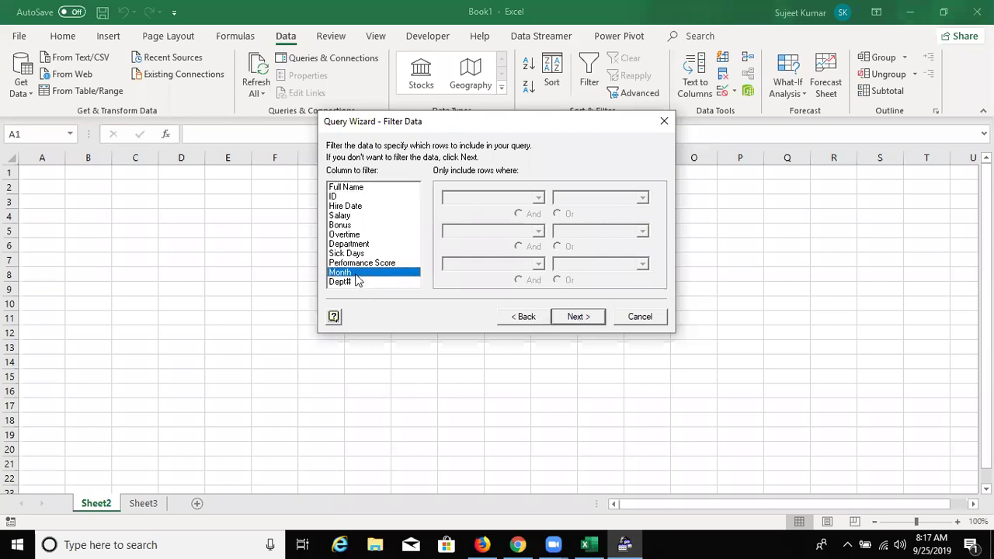
pyautogui.click(481, 198)
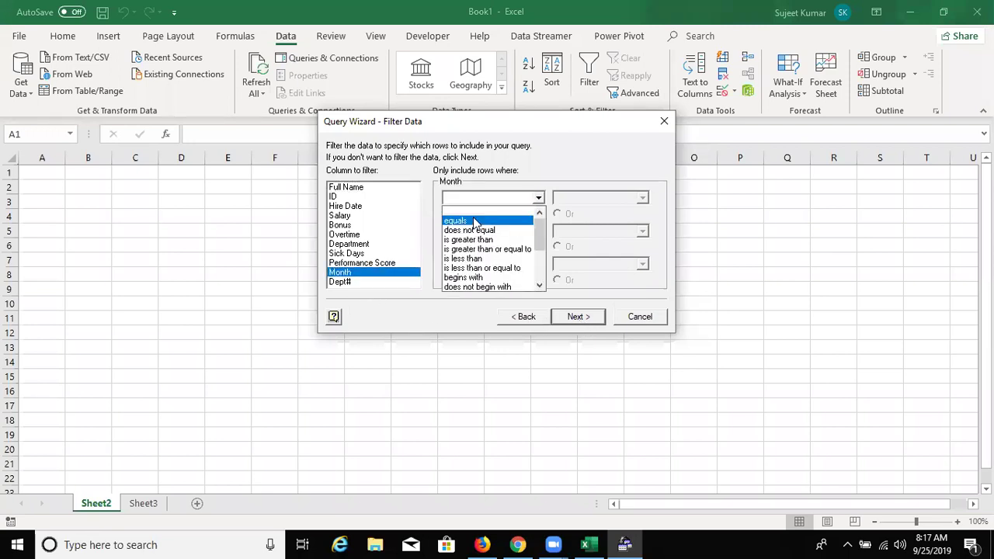
pyautogui.scroll(-3, 483, 256)
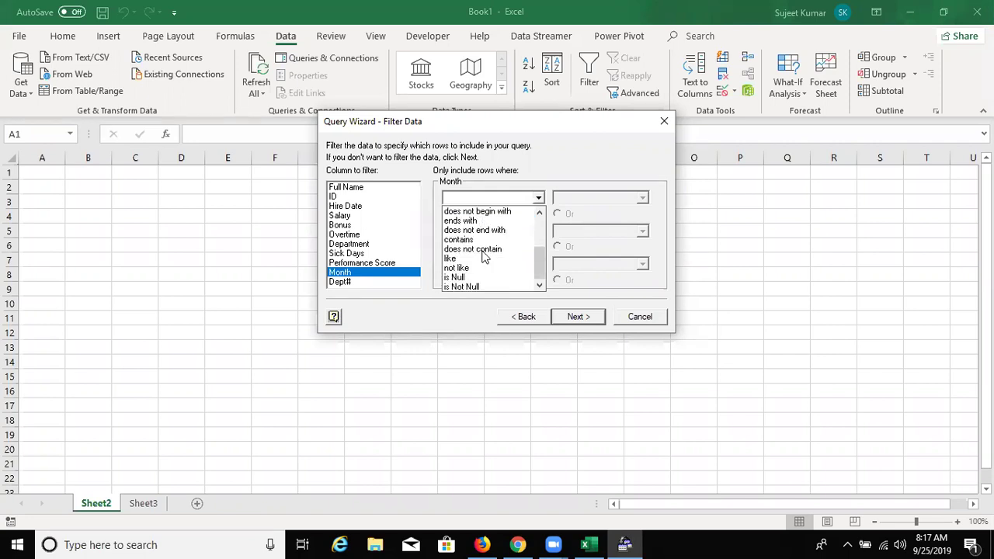
pyautogui.scroll(5, 483, 256)
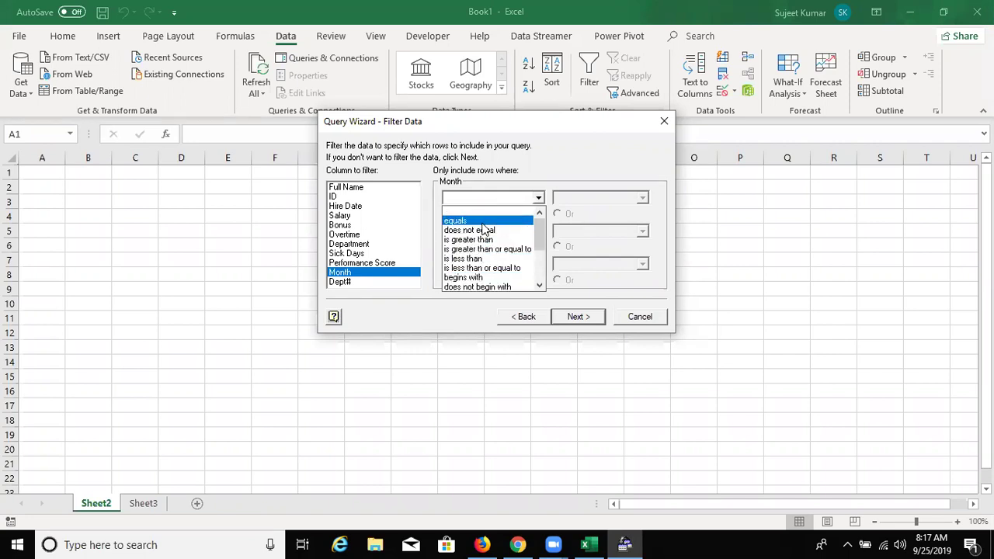
pyautogui.click(501, 219)
pyautogui.click(643, 198)
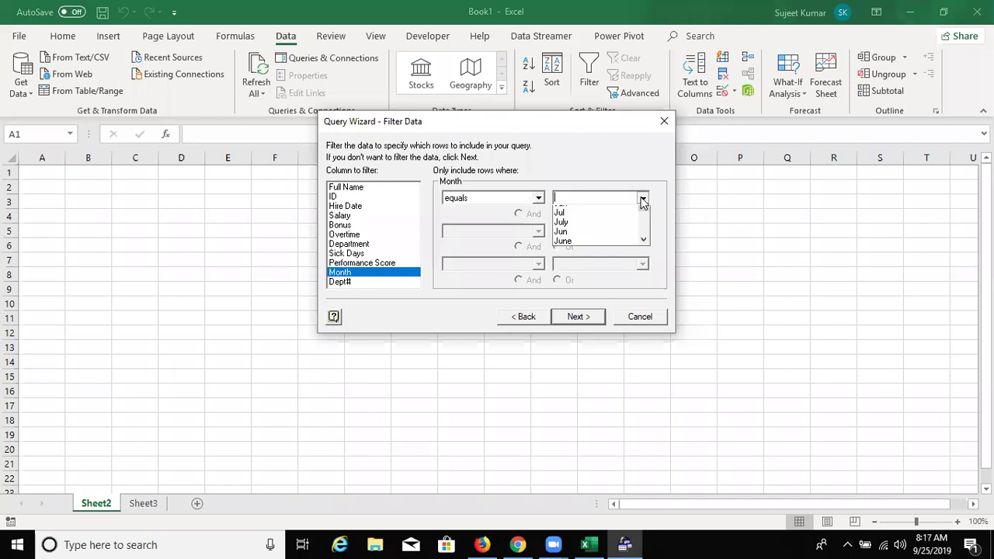
pyautogui.click(614, 212)
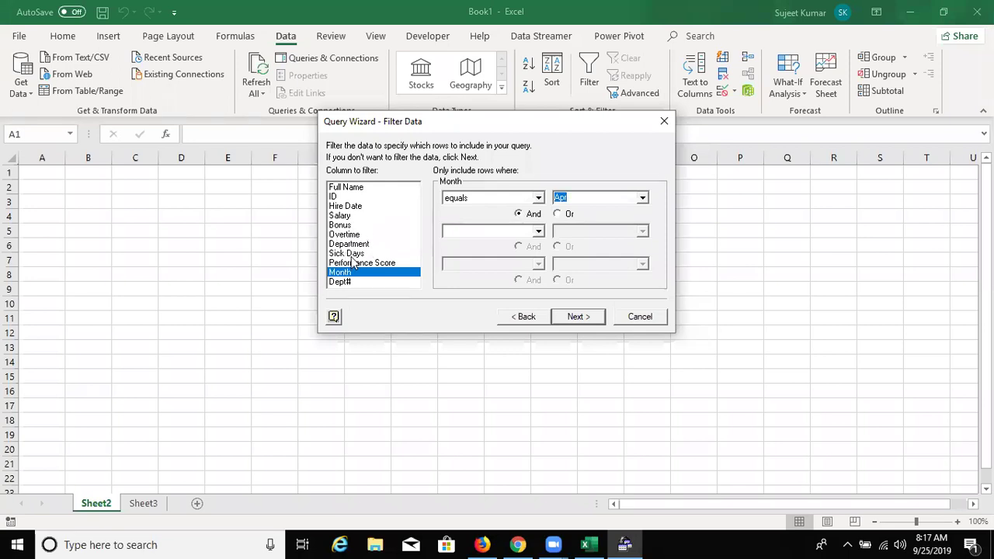
pyautogui.click(579, 317)
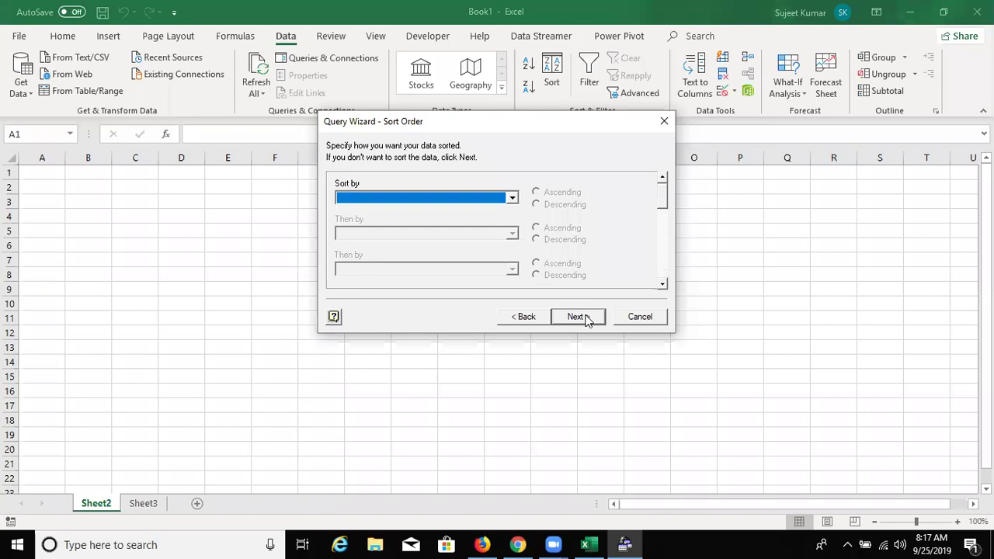
# Skip sorting, finish the wizard, and return the April records as a table at =$A$1
pyautogui.click(578, 317)
pyautogui.click(584, 318)
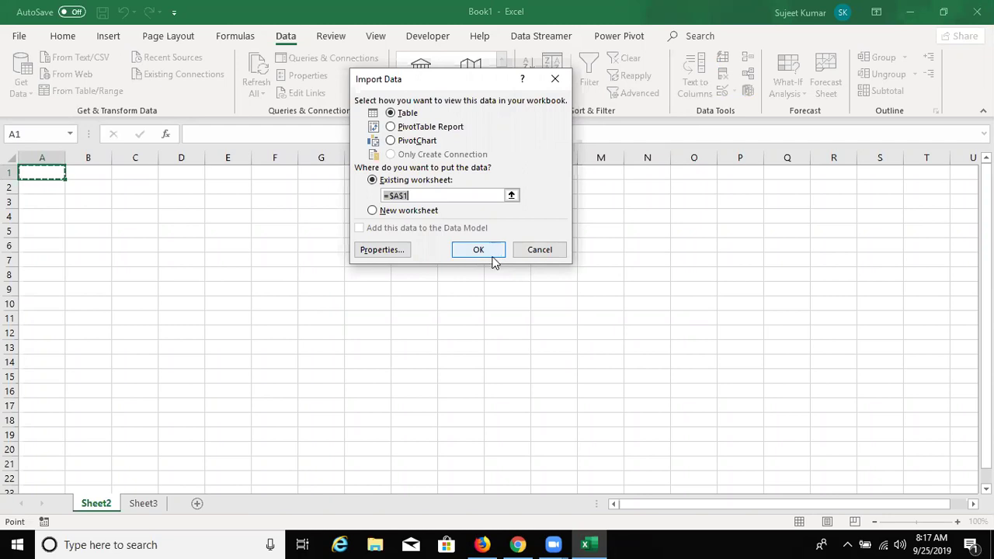
pyautogui.click(489, 252)
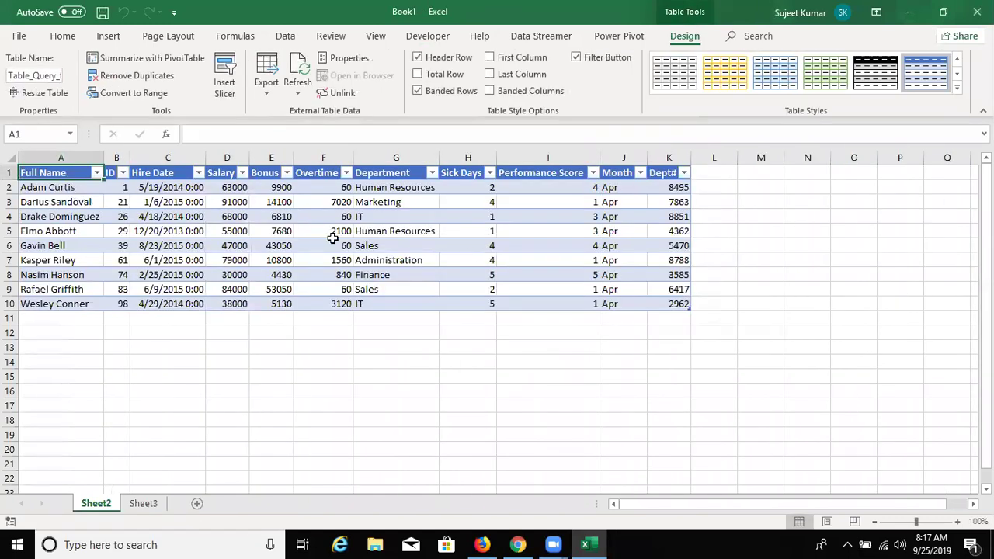
pyautogui.moveTo(60, 190); pyautogui.dragTo(662, 300)
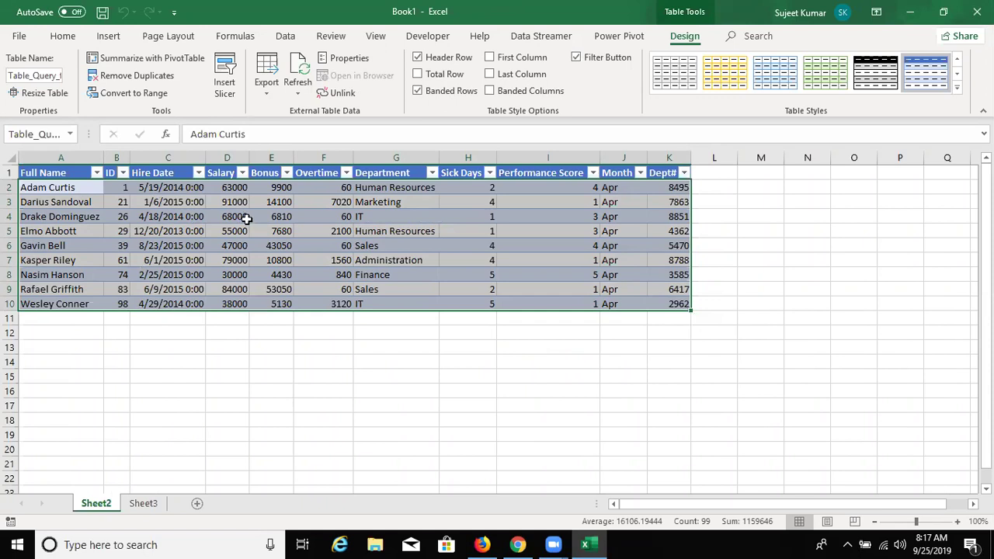
pyautogui.click(146, 505)
pyautogui.click(98, 504)
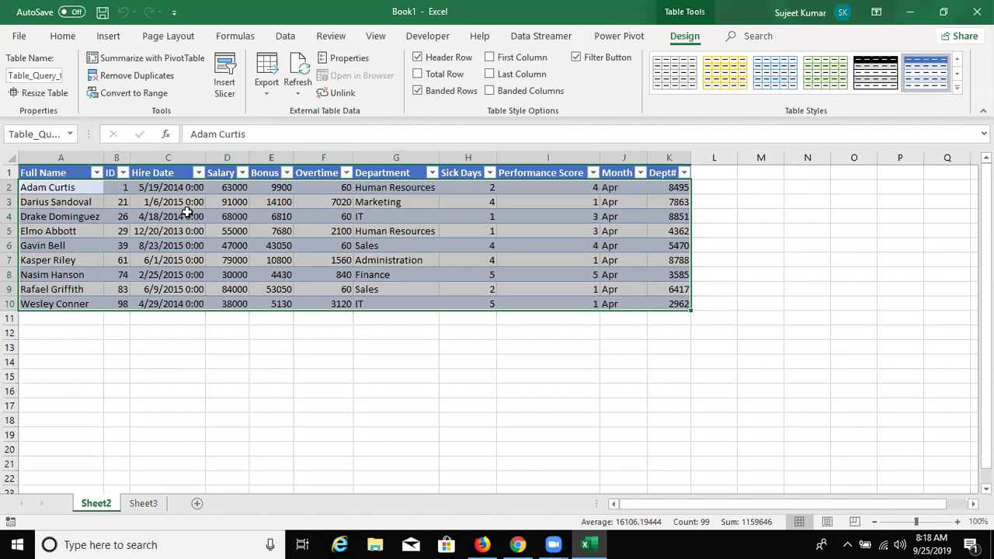
pyautogui.click(570, 225)
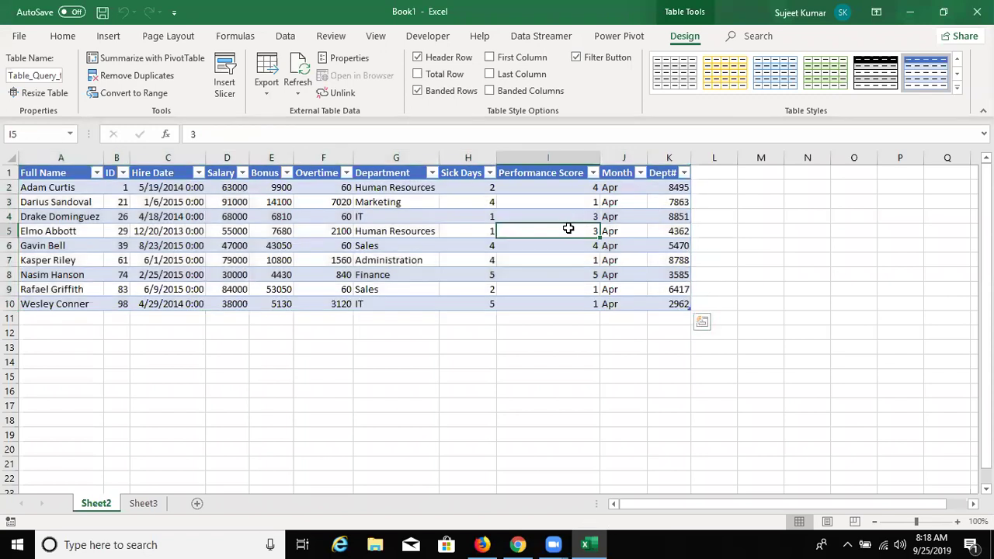
pyautogui.click(557, 289)
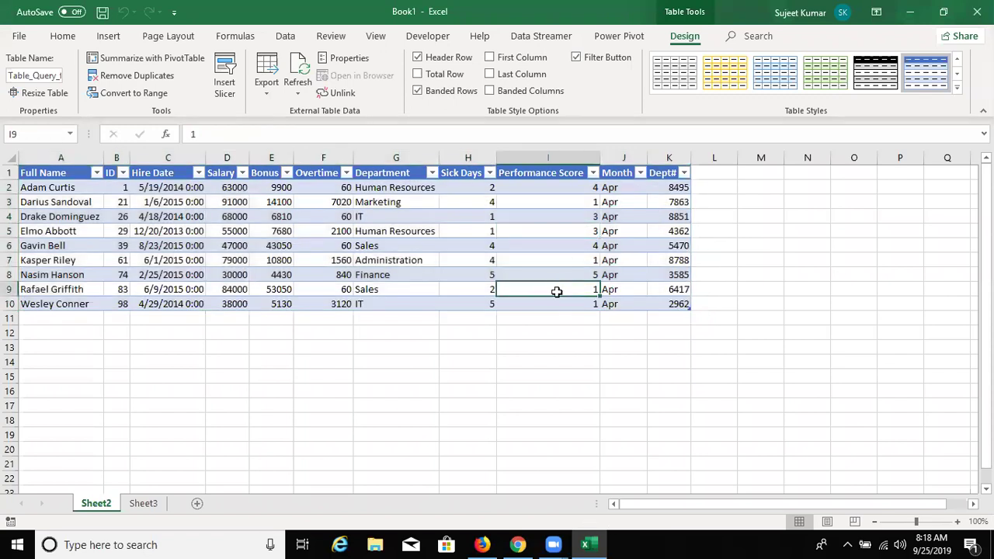
pyautogui.click(554, 306)
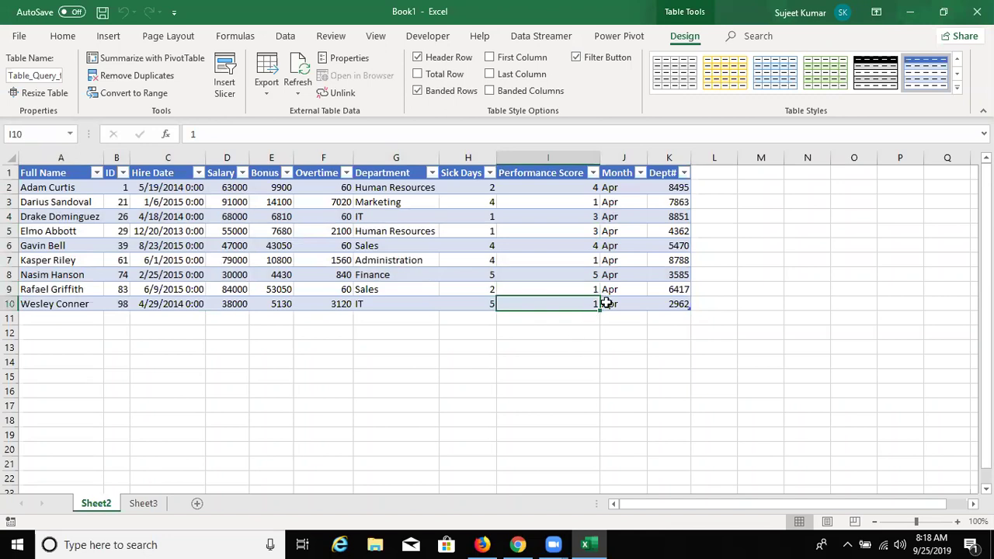
pyautogui.moveTo(605, 304); pyautogui.dragTo(612, 186)
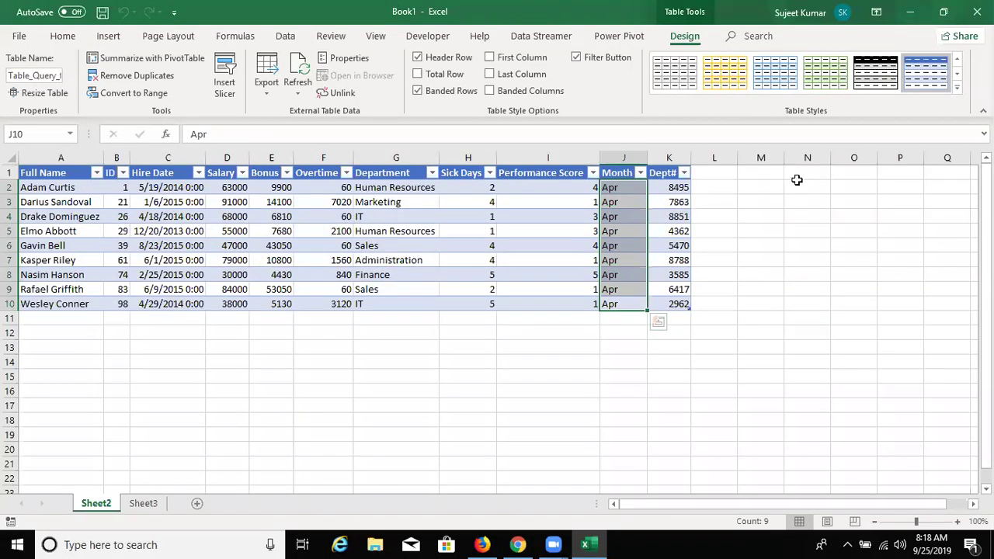
pyautogui.click(795, 177)
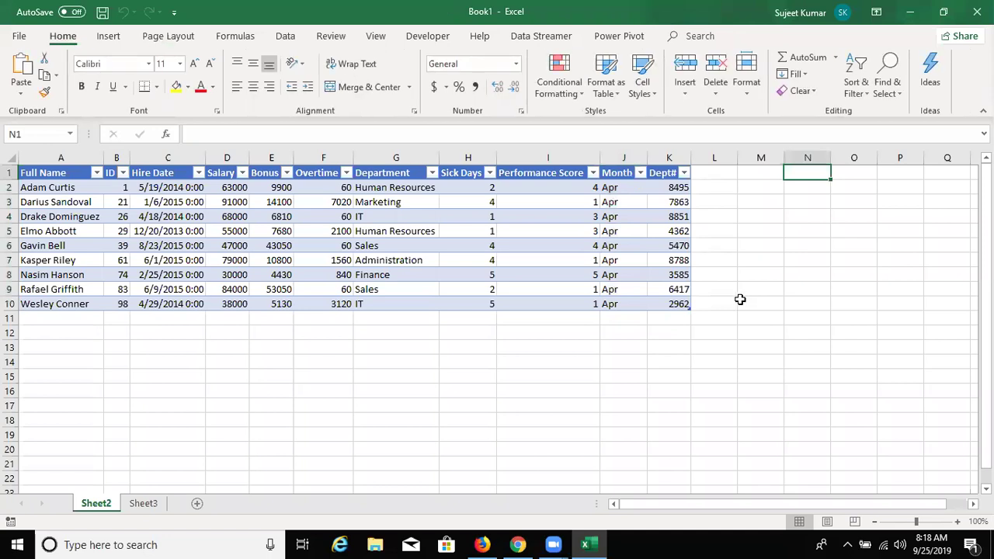
# Enter the label Month in cell M1
pyautogui.click(768, 176)
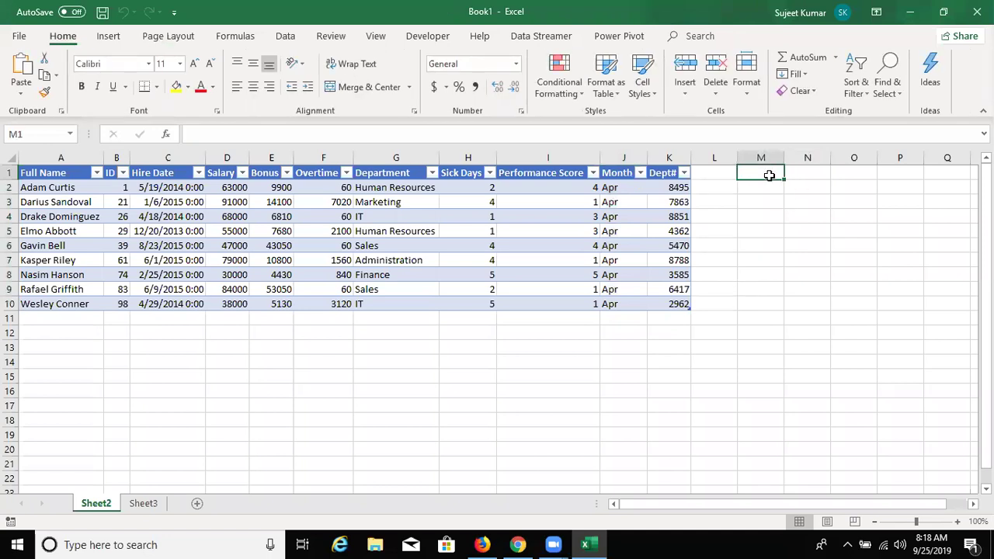
pyautogui.write('Month')
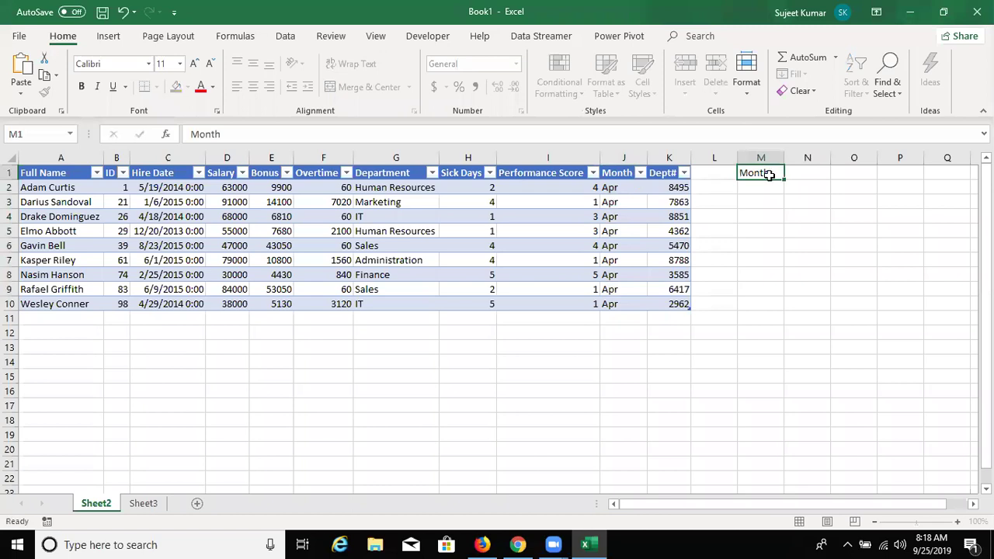
pyautogui.press('Tab')
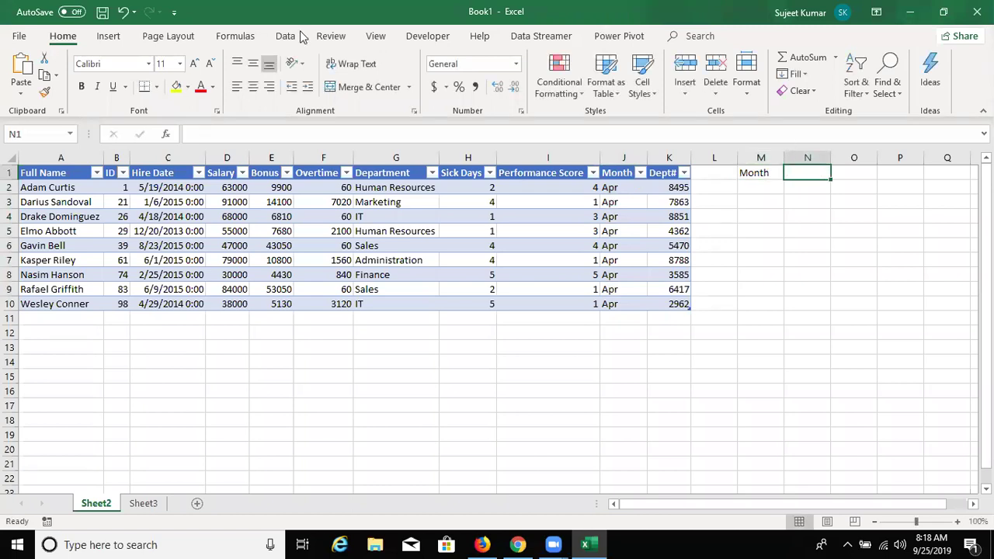
# Give N1 a data-validation list allowing only the months Jan through Dec
pyautogui.click(286, 37)
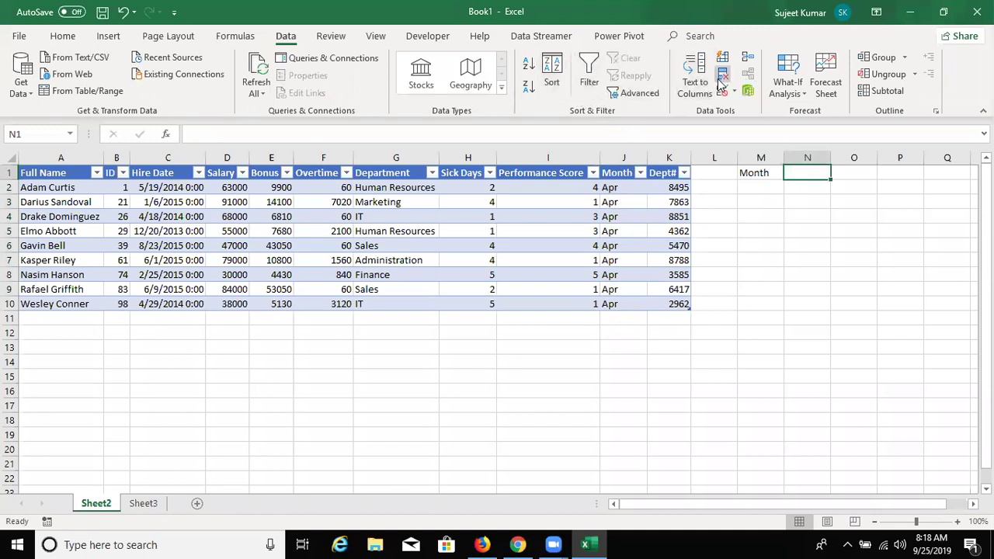
pyautogui.click(722, 91)
pyautogui.click(441, 134)
pyautogui.click(398, 176)
pyautogui.click(395, 192)
pyautogui.write('Jan,Feb,')
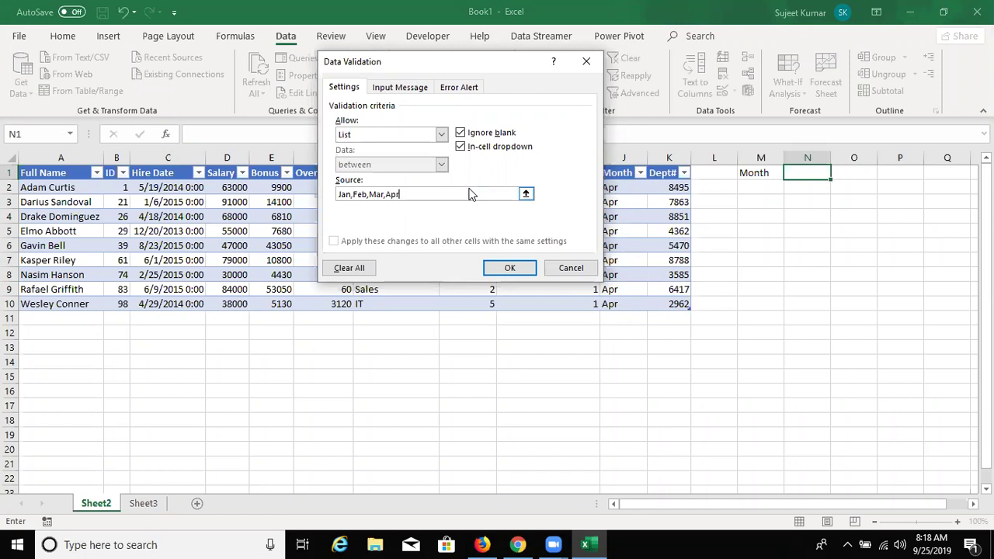
pyautogui.write('Ma')
pyautogui.write('ep,Oct,No')
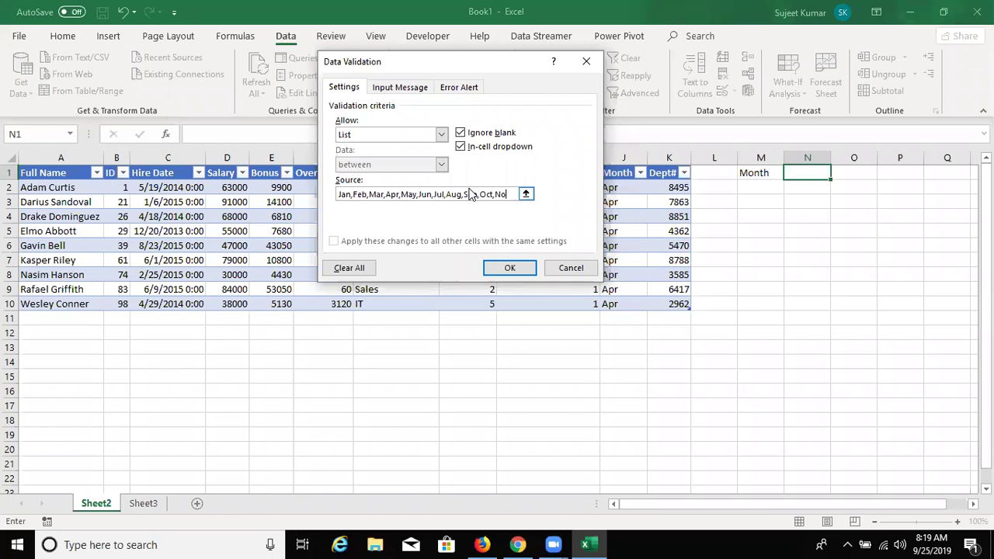
pyautogui.write('Dec')
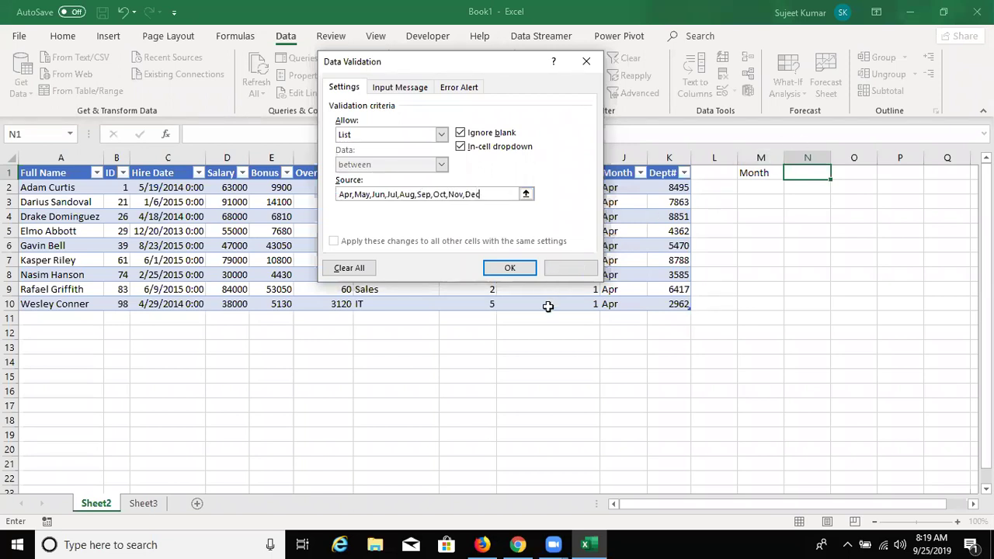
pyautogui.click(531, 268)
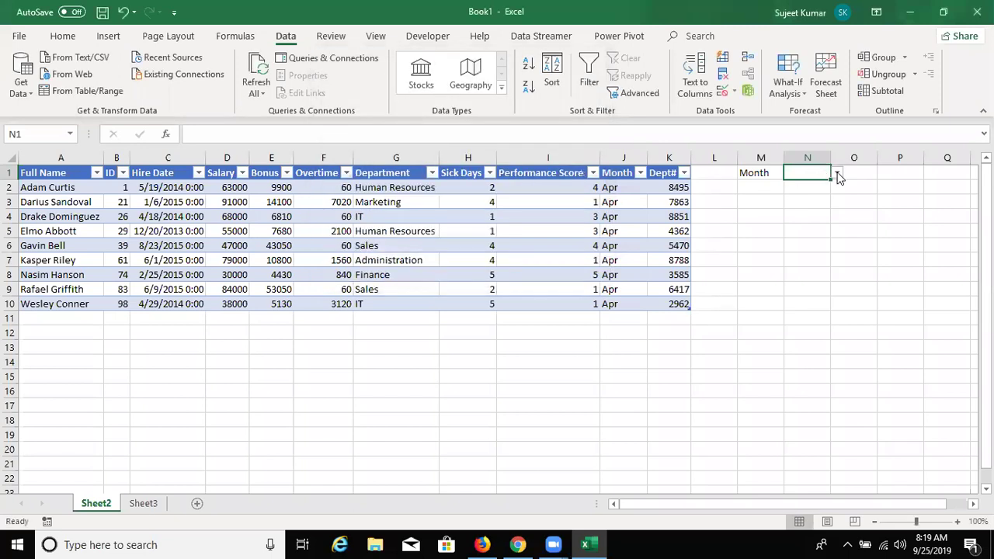
# Cycle N1's month drop-down through Jan, Feb and Mar
pyautogui.click(837, 172)
pyautogui.click(818, 186)
pyautogui.click(836, 172)
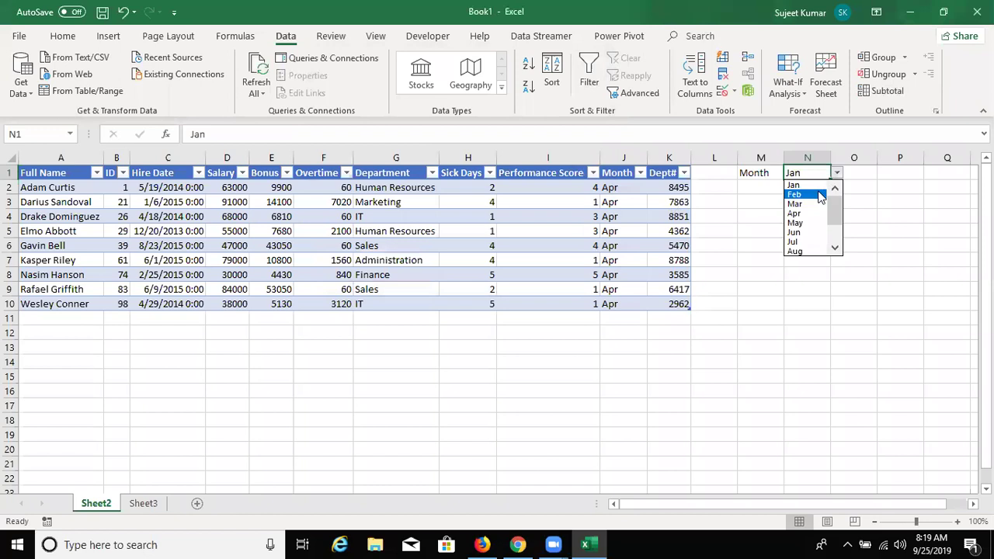
pyautogui.click(804, 192)
pyautogui.click(684, 217)
pyautogui.click(825, 178)
pyautogui.click(837, 173)
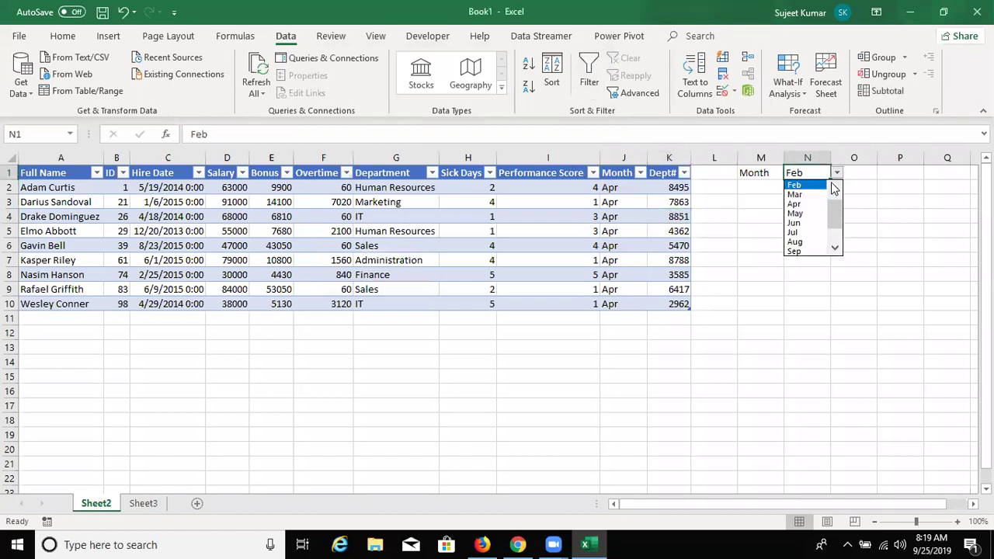
pyautogui.click(815, 201)
pyautogui.click(690, 217)
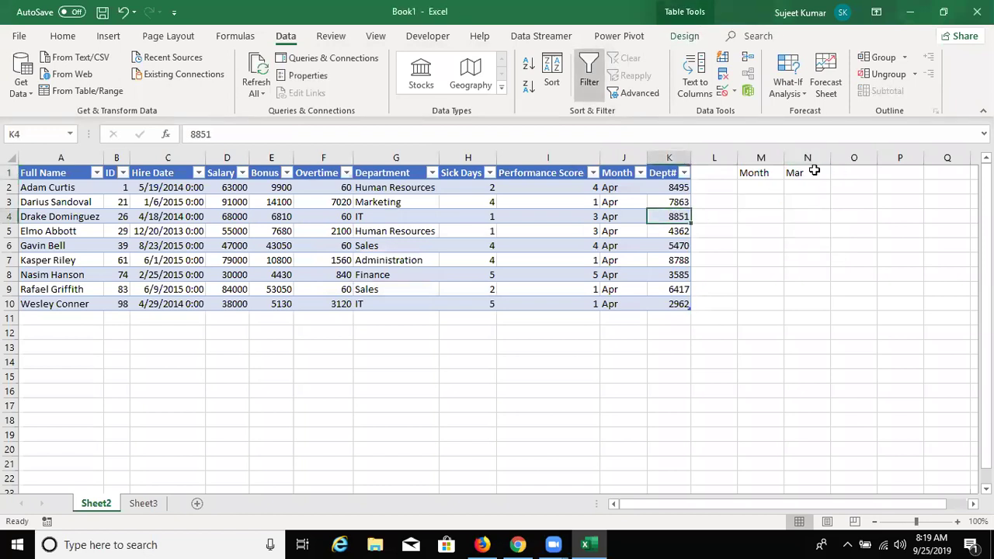
# Pick Apr, then May, from N1's month drop-down
pyautogui.click(823, 176)
pyautogui.click(837, 172)
pyautogui.click(804, 207)
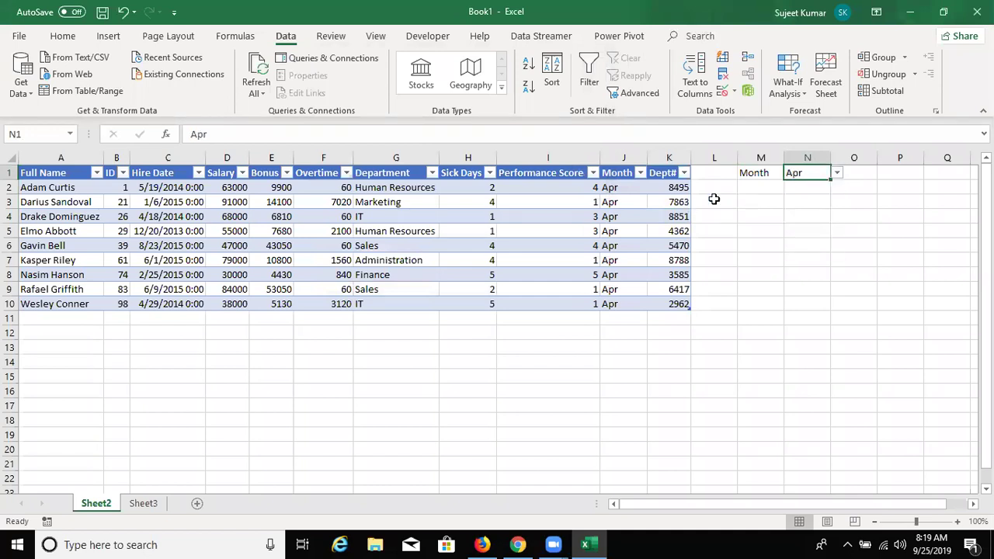
pyautogui.click(837, 173)
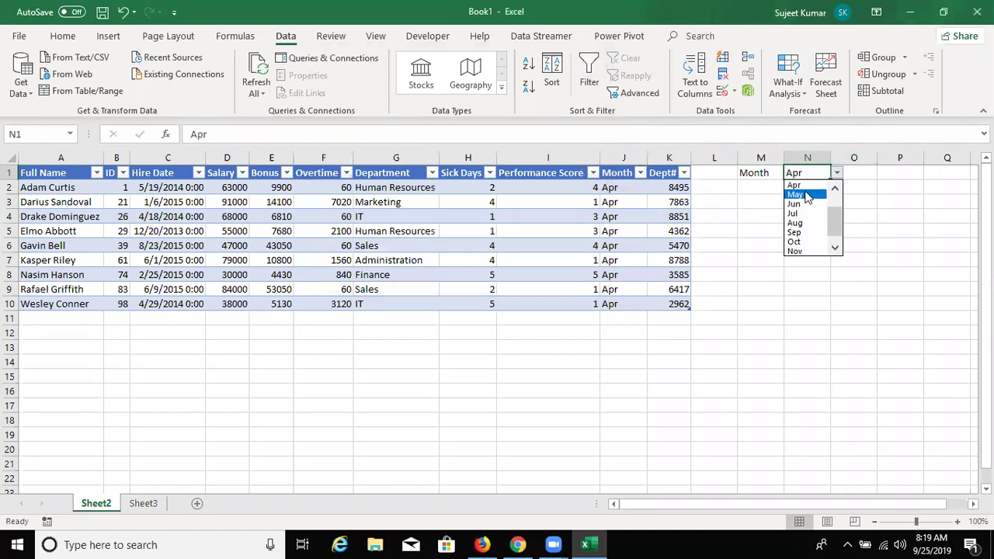
pyautogui.click(808, 191)
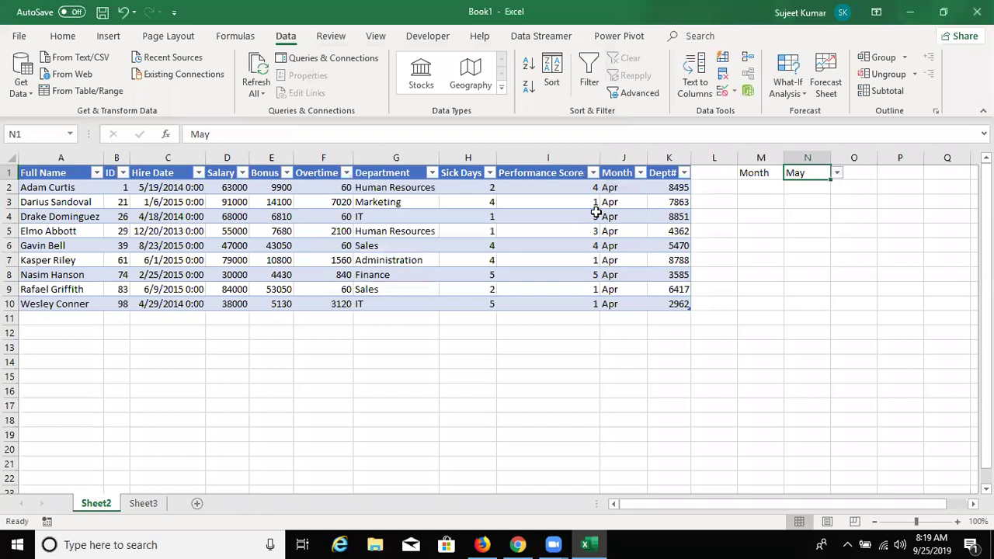
pyautogui.click(559, 227)
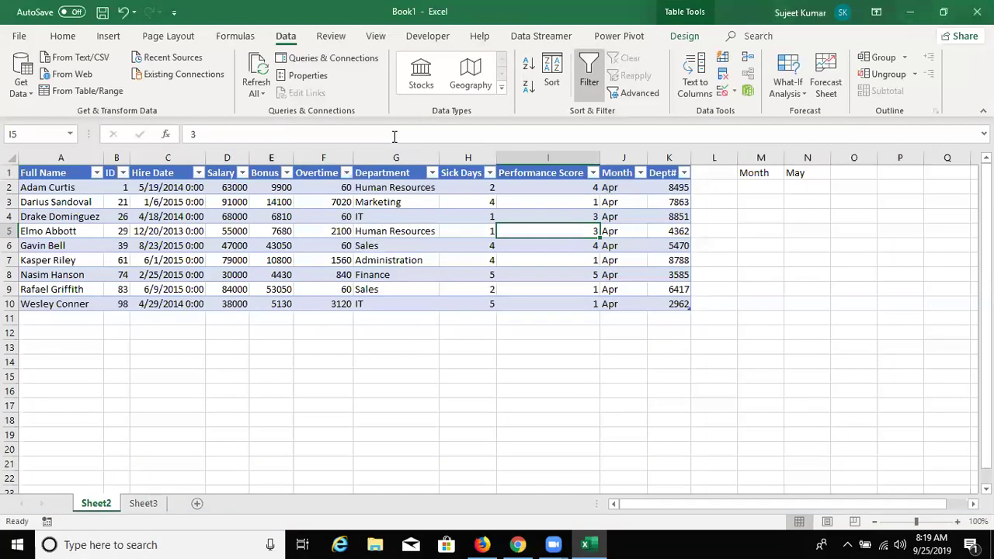
# Close the table's external data properties unchanged and show the Queries & Connections pane
pyautogui.click(347, 66)
pyautogui.click(305, 77)
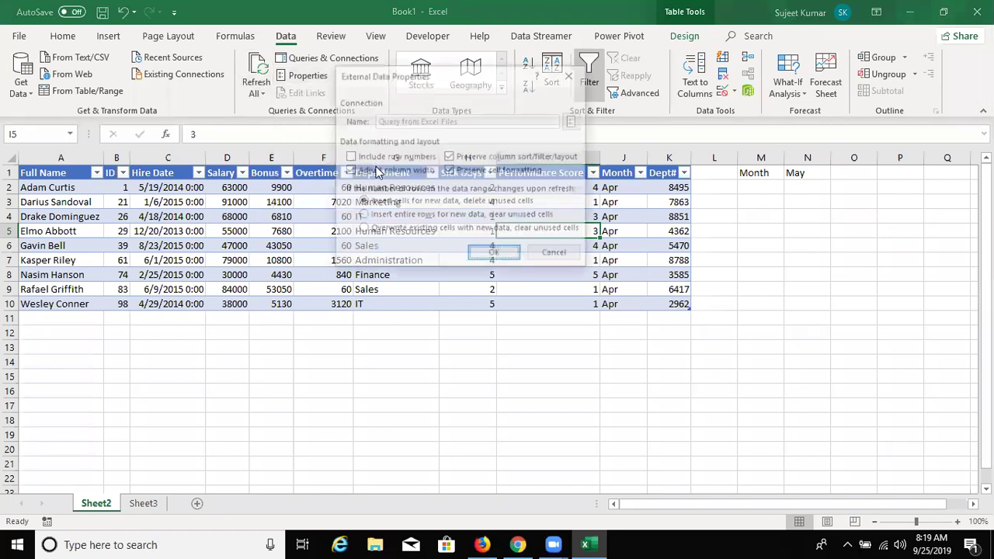
pyautogui.click(581, 256)
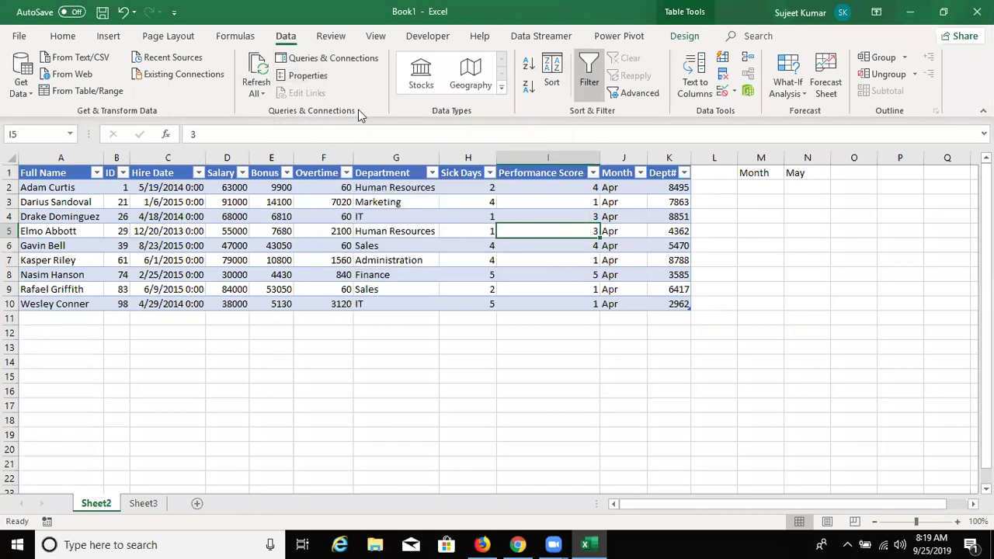
pyautogui.click(366, 65)
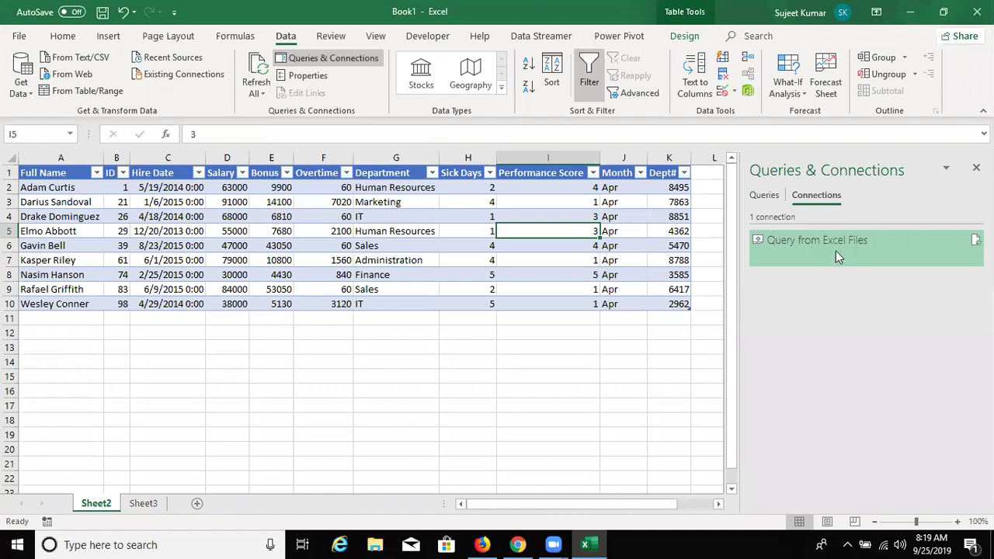
# Open the Query from Excel Files connection properties and inspect its Definition connection string
pyautogui.doubleClick(834, 249)
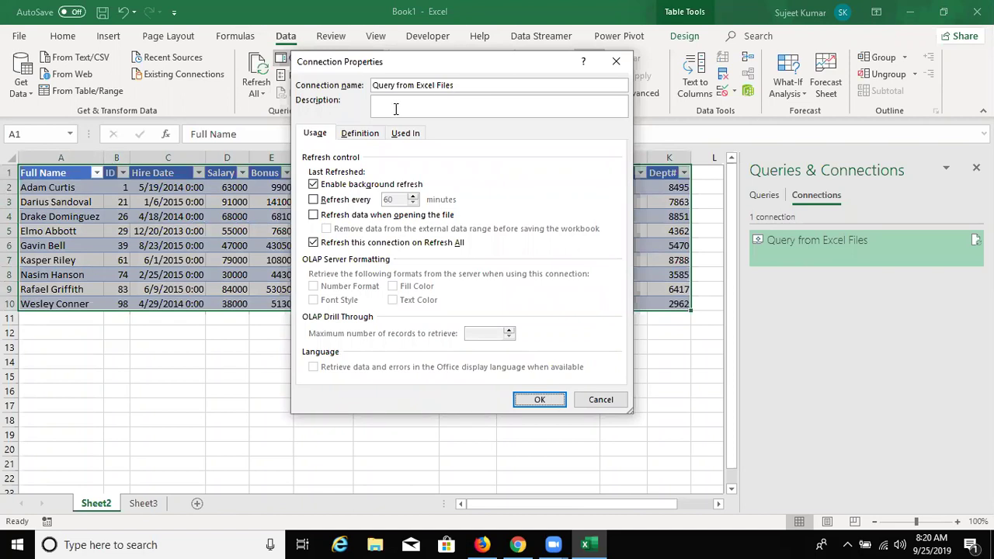
pyautogui.click(346, 138)
pyautogui.click(323, 136)
pyautogui.click(359, 133)
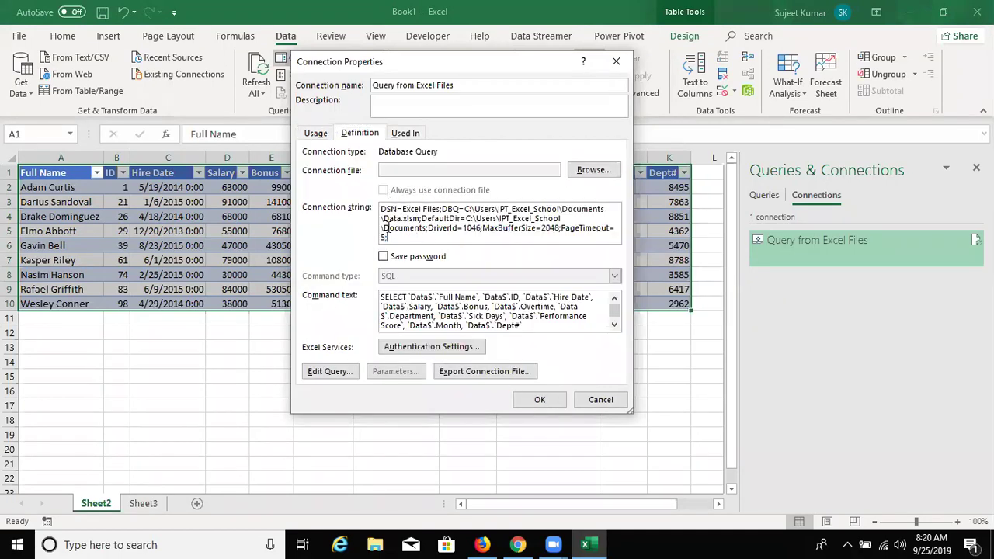
pyautogui.moveTo(418, 239); pyautogui.dragTo(378, 206)
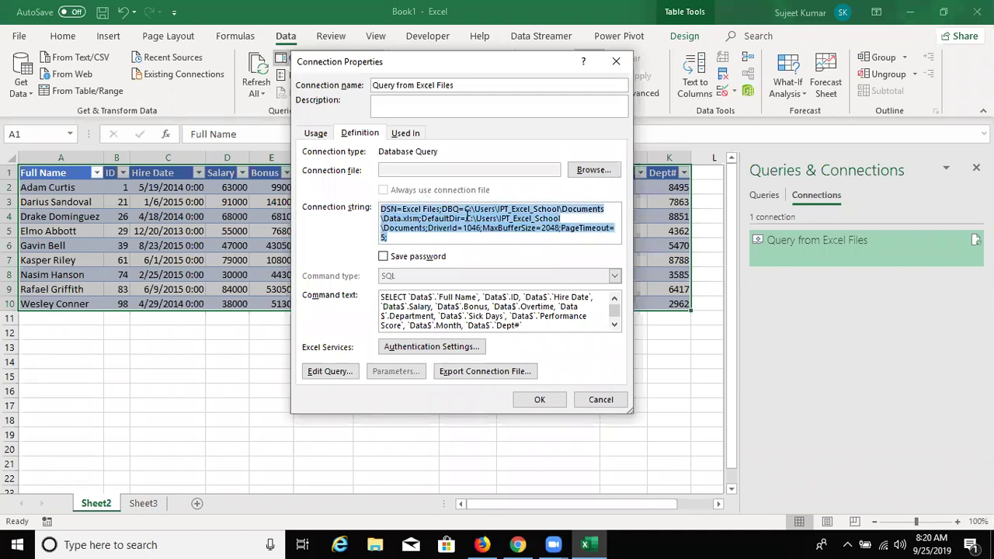
pyautogui.moveTo(412, 221)
pyautogui.mouseDown()
pyautogui.moveTo(378, 219)
pyautogui.moveTo(483, 209)
pyautogui.moveTo(625, 235)
pyautogui.mouseUp()
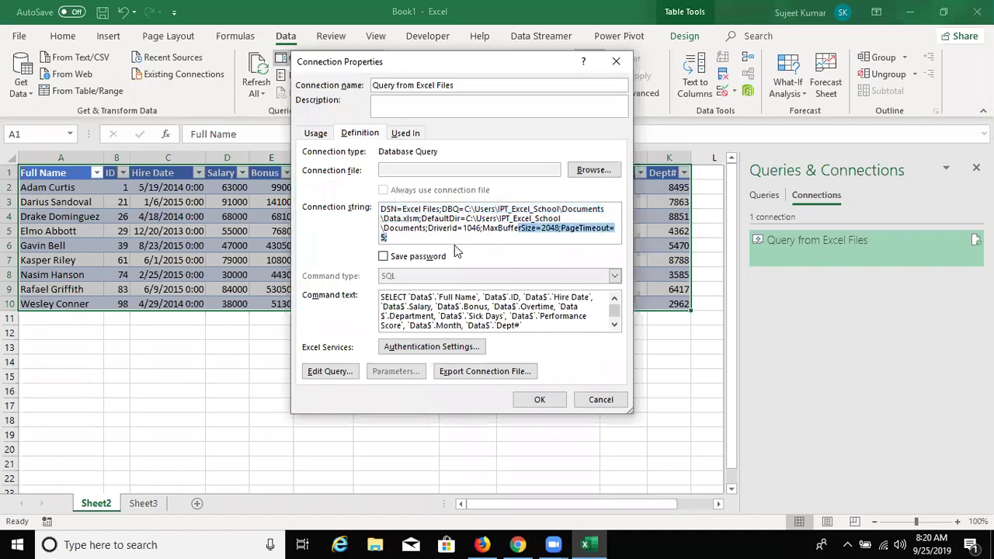
pyautogui.click(413, 238)
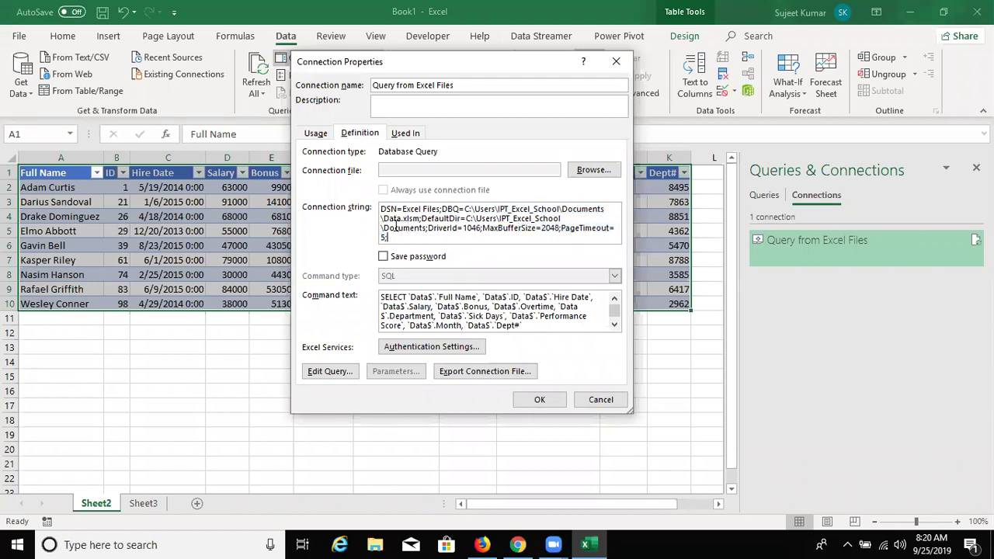
pyautogui.keyDown('shift'); pyautogui.click(390, 207); pyautogui.keyUp('shift')
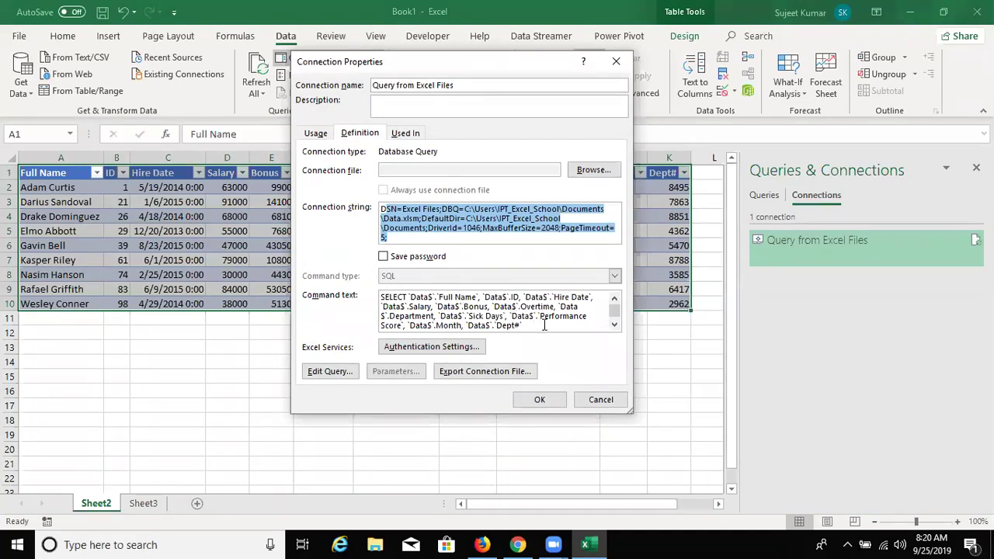
# Remove the hard-coded 'Apr' value from the WHERE Month clause of the command text
pyautogui.press('Tab')
pyautogui.press('Tab')
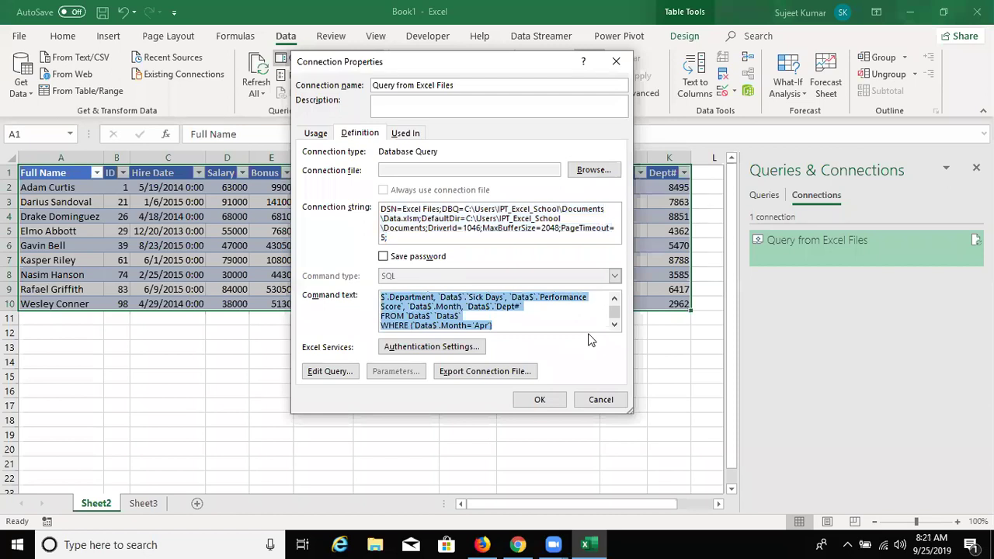
pyautogui.click(499, 327)
pyautogui.doubleClick(481, 325)
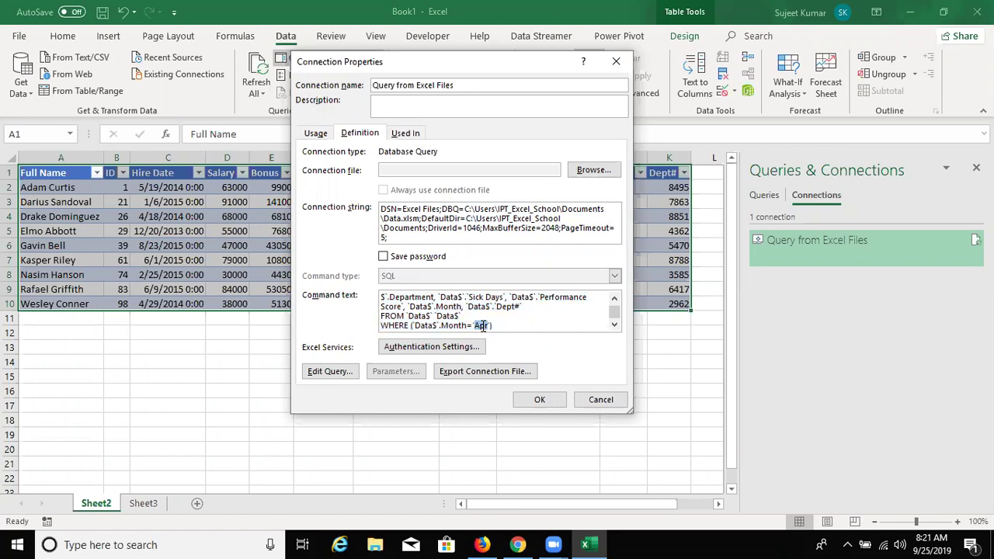
pyautogui.press('BackSpace')
# Save the edited query and tick both parameter refresh options
pyautogui.click(526, 401)
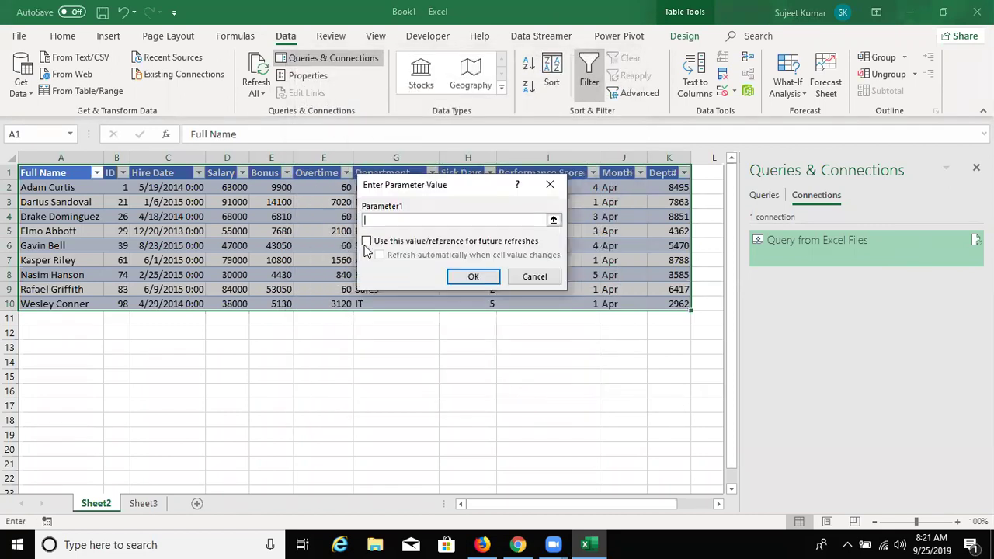
pyautogui.click(366, 242)
pyautogui.click(380, 255)
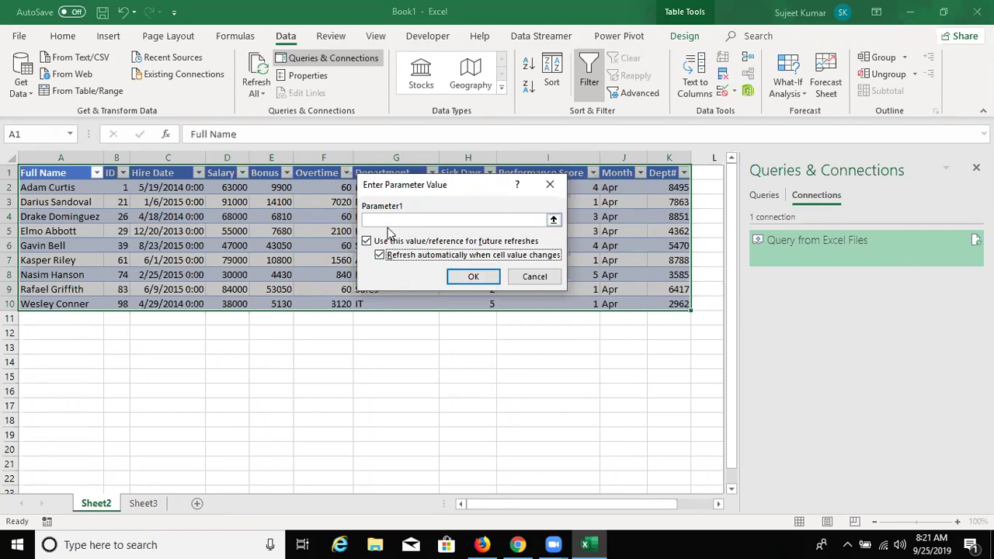
# Set Parameter1's source to cell Sheet2!$M$1 and close the connections pane
pyautogui.click(712, 172)
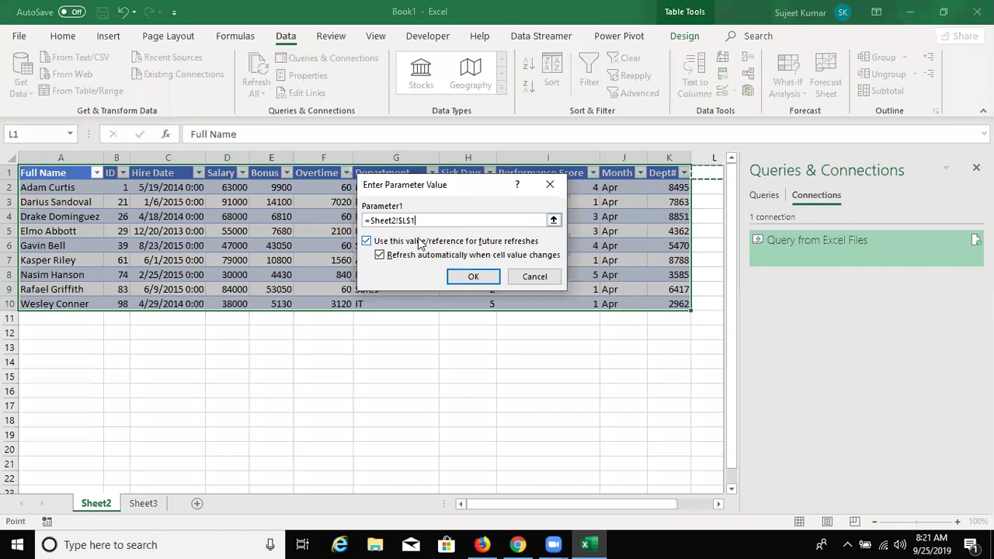
pyautogui.click(413, 222)
pyautogui.press('BackSpace')
pyautogui.write('M')
pyautogui.click(483, 278)
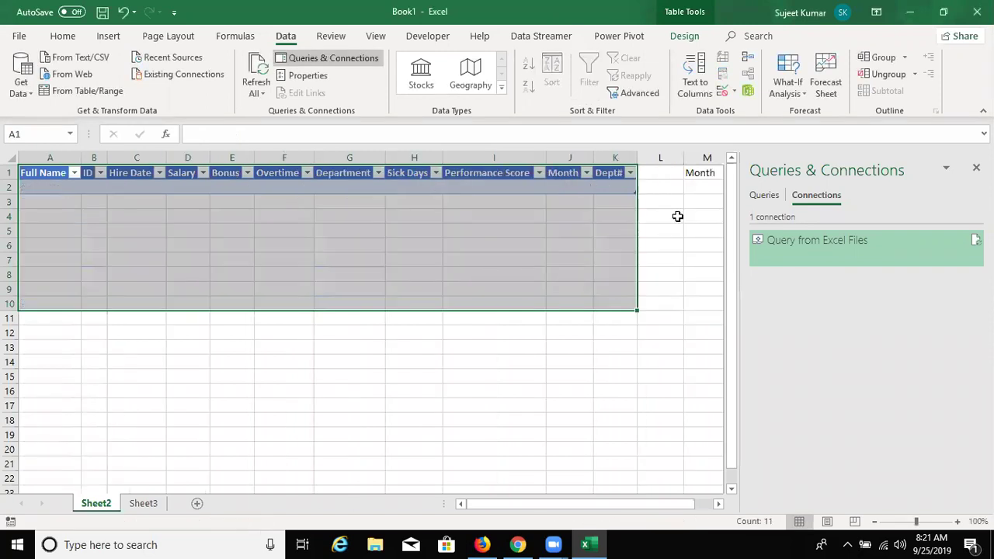
pyautogui.click(678, 217)
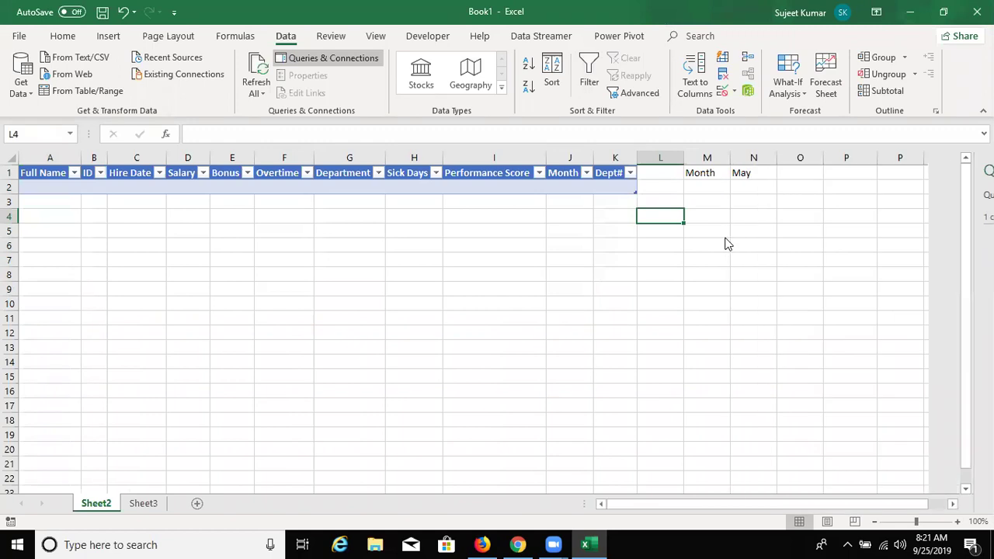
# Set N1's month to Jun, then Jul
pyautogui.click(751, 174)
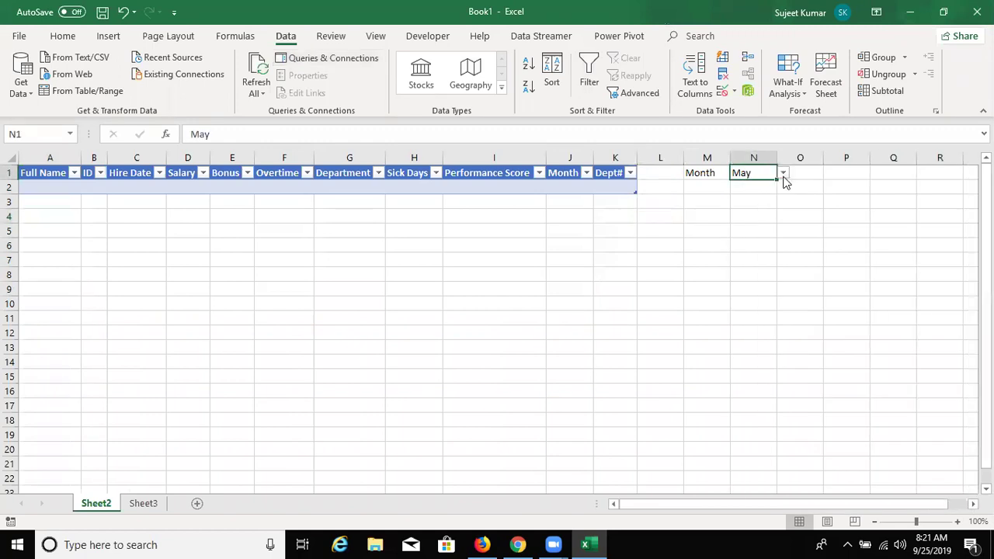
pyautogui.click(784, 173)
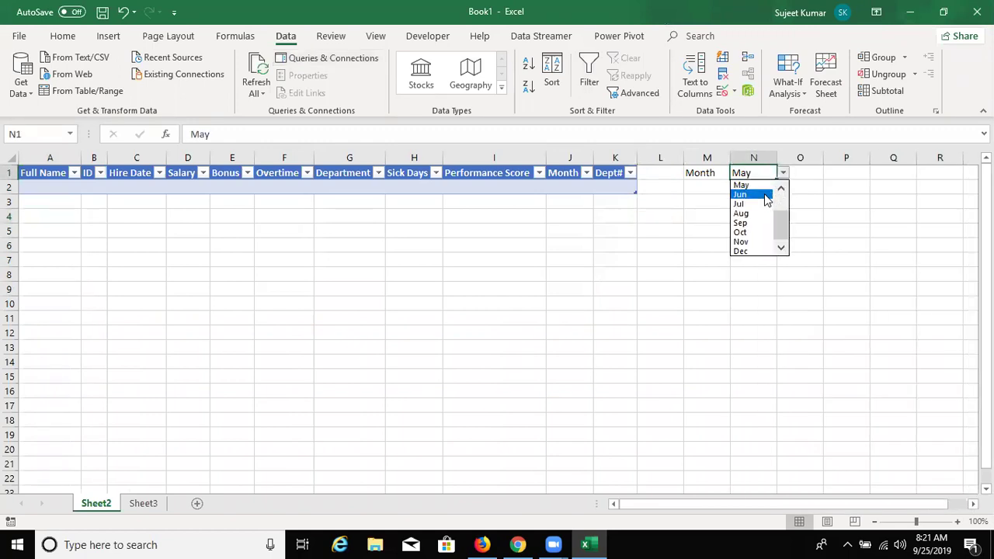
pyautogui.click(765, 195)
pyautogui.click(783, 174)
pyautogui.click(767, 204)
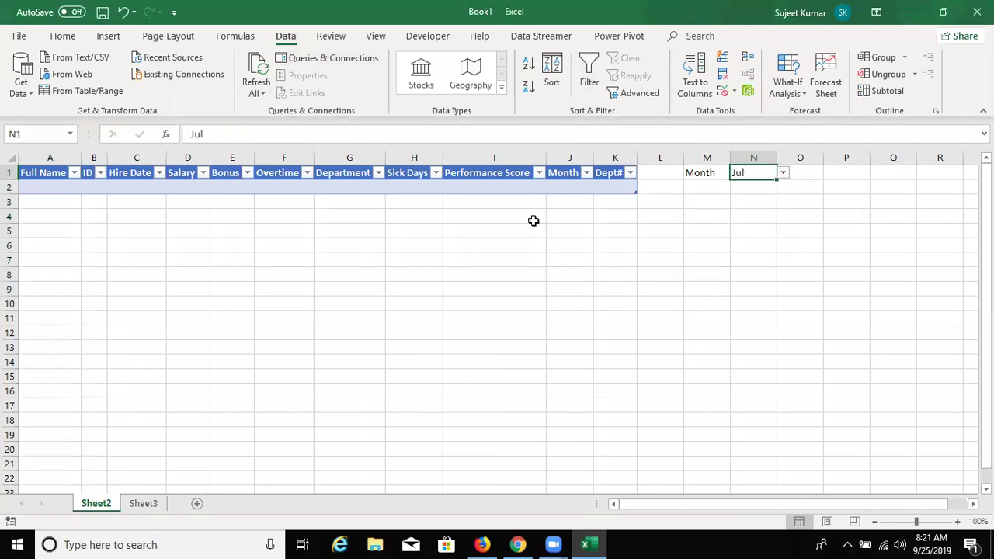
pyautogui.click(458, 190)
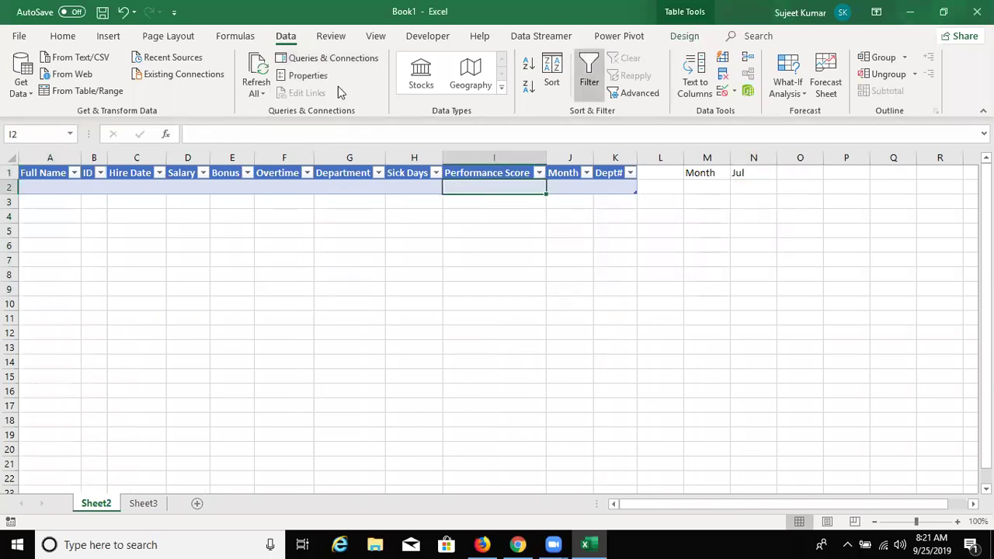
# Move the Month label into L1 and undo the table's expansion over it
pyautogui.click(713, 174)
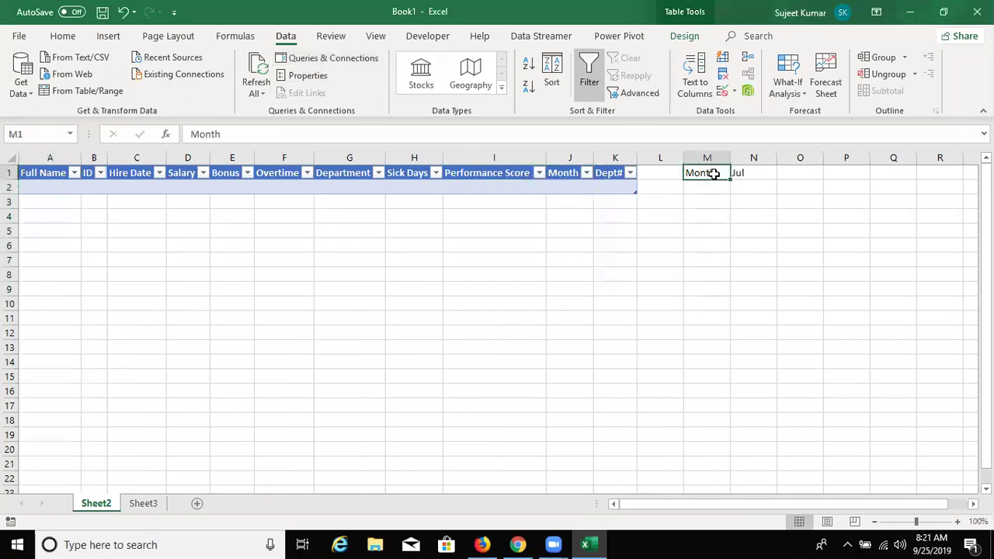
pyautogui.moveTo(712, 174)
pyautogui.mouseDown()
pyautogui.moveTo(694, 206)
pyautogui.moveTo(672, 171)
pyautogui.mouseUp()
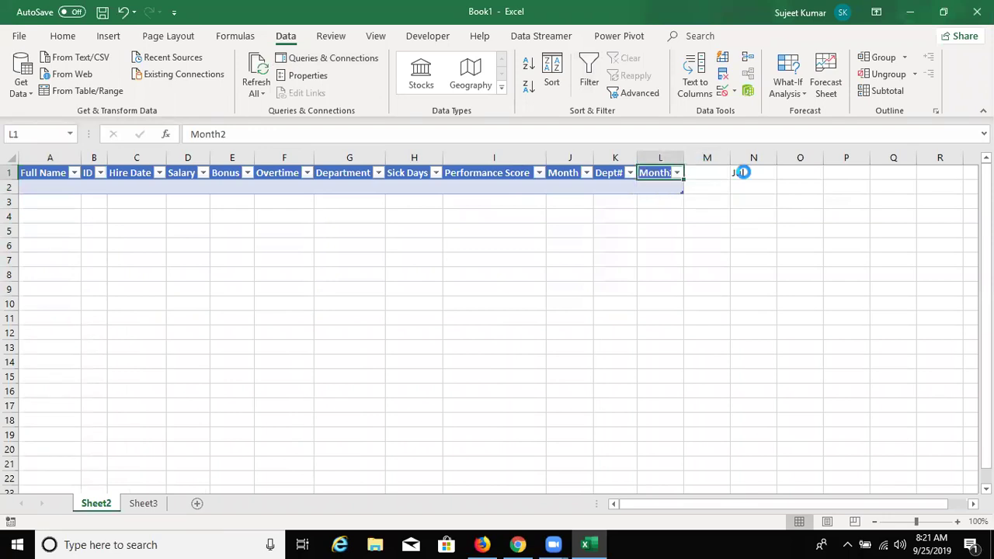
pyautogui.click(743, 173)
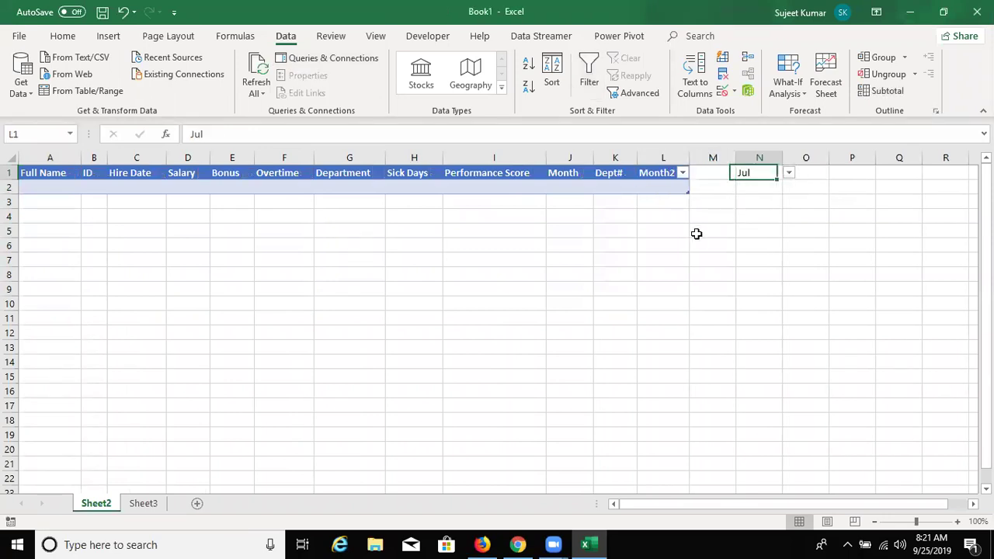
pyautogui.hotkey('ctrl', 'shift', 'l')
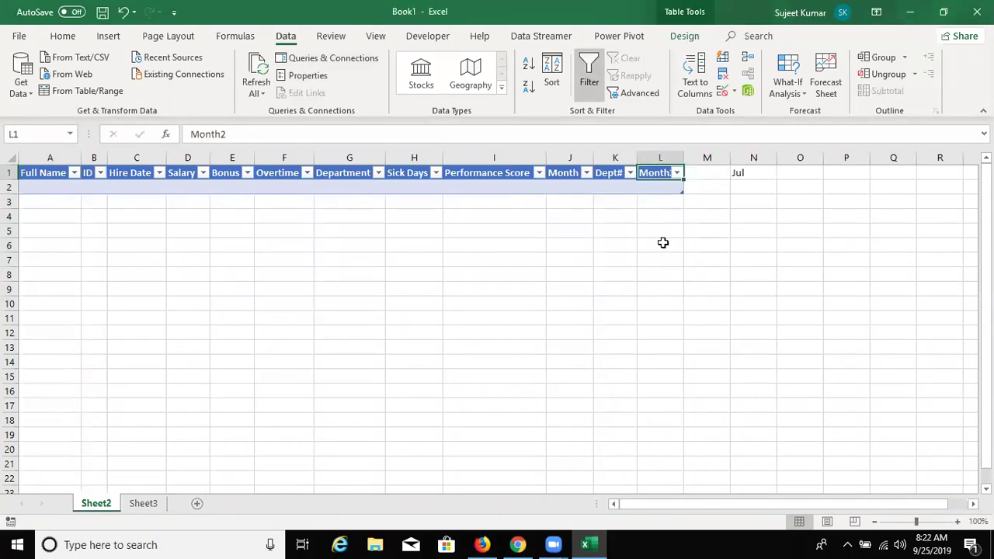
pyautogui.click(662, 231)
pyautogui.hotkey('ctrl', 'z')
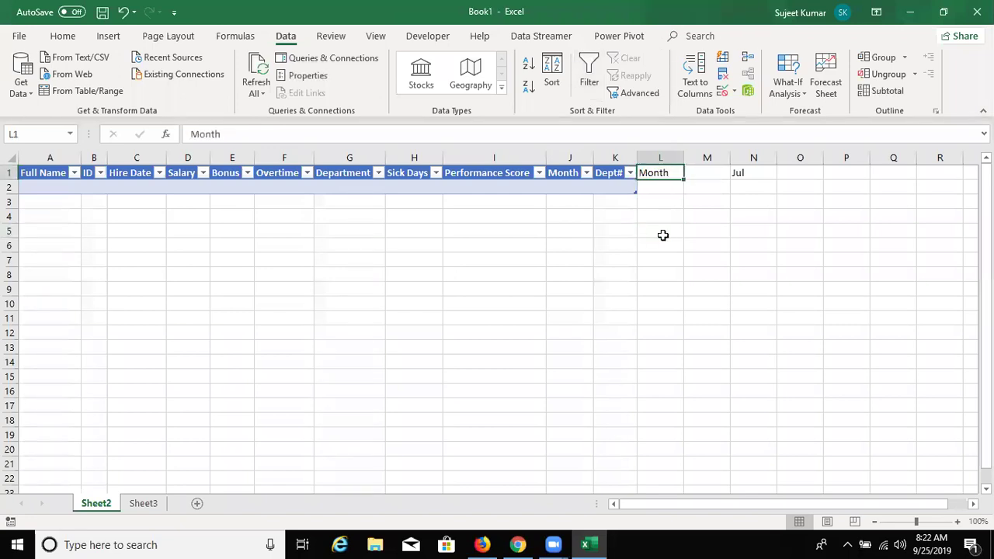
# Move the Jul month picker into M1 and test it with Jun, then Jul
pyautogui.click(761, 177)
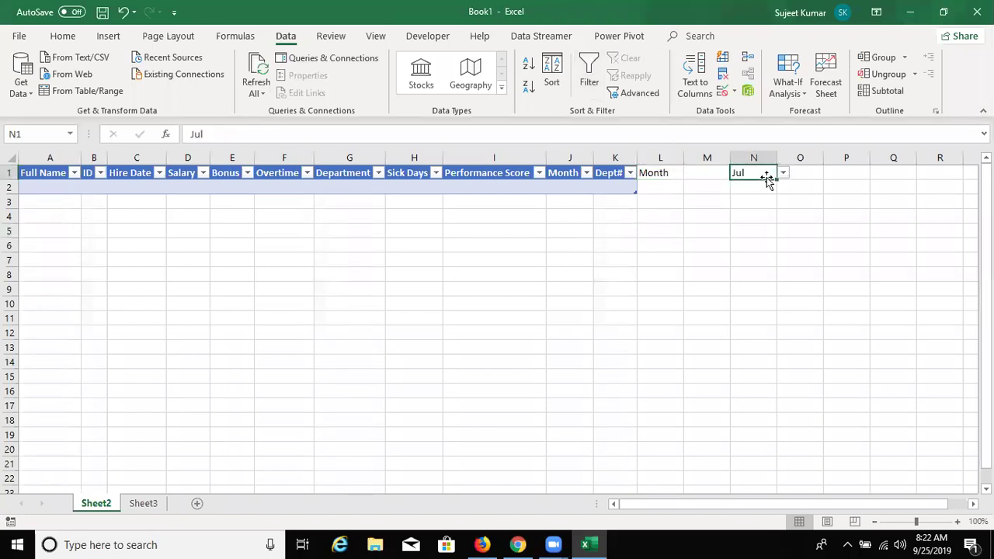
pyautogui.moveTo(765, 181); pyautogui.dragTo(716, 181)
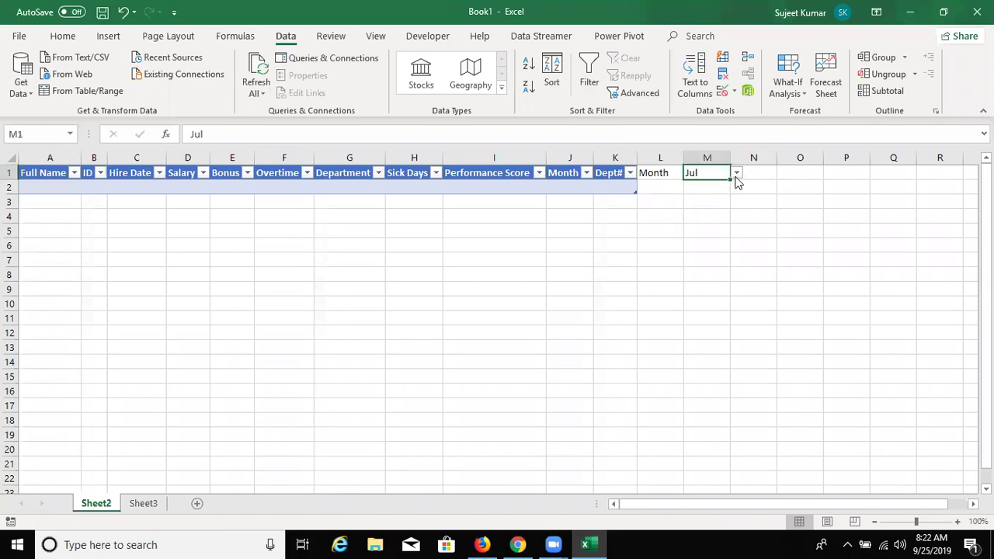
pyautogui.click(736, 174)
pyautogui.click(713, 194)
pyautogui.click(738, 174)
pyautogui.click(712, 202)
pyautogui.click(525, 191)
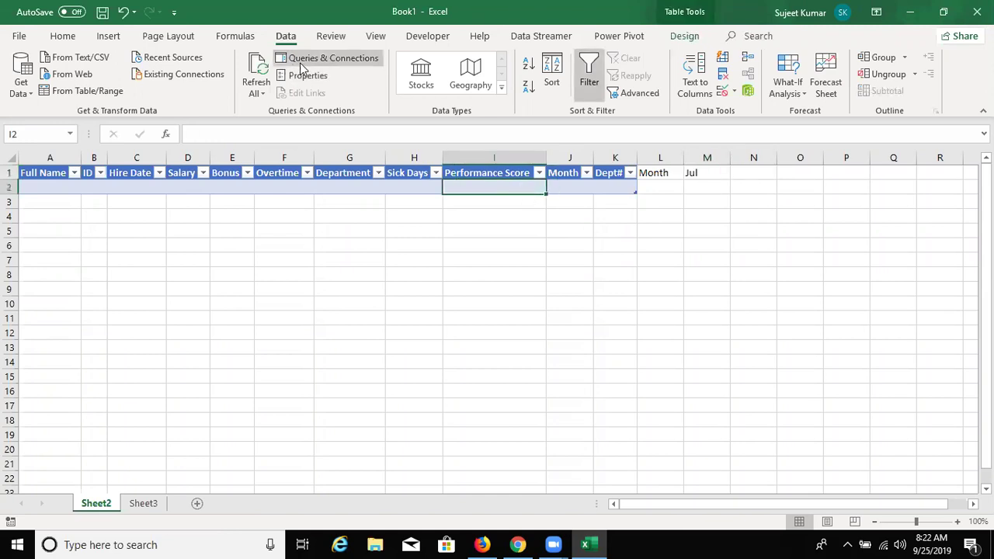
# Open the Query from Excel Files connection's Definition and view the SQL WHERE clause
pyautogui.click(310, 58)
pyautogui.click(795, 197)
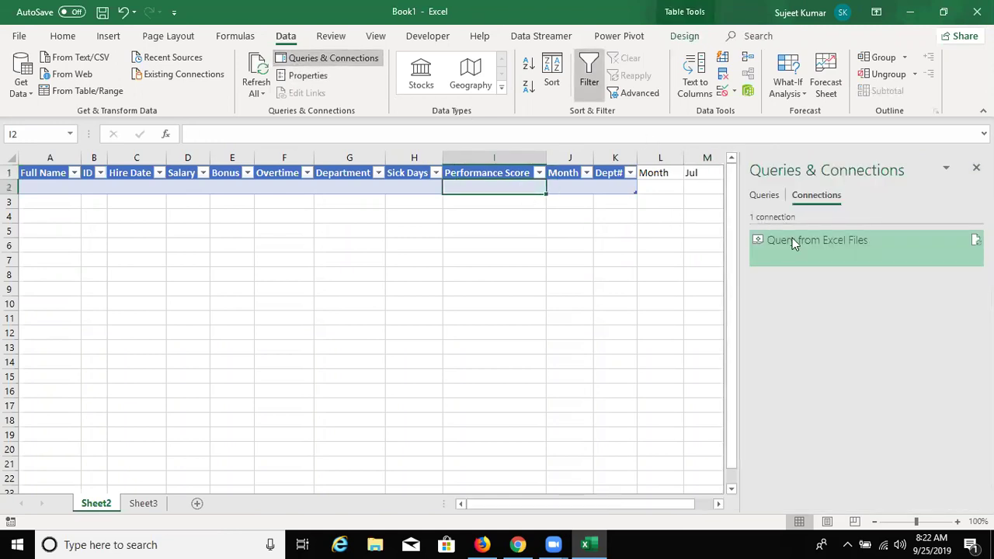
pyautogui.click(761, 241)
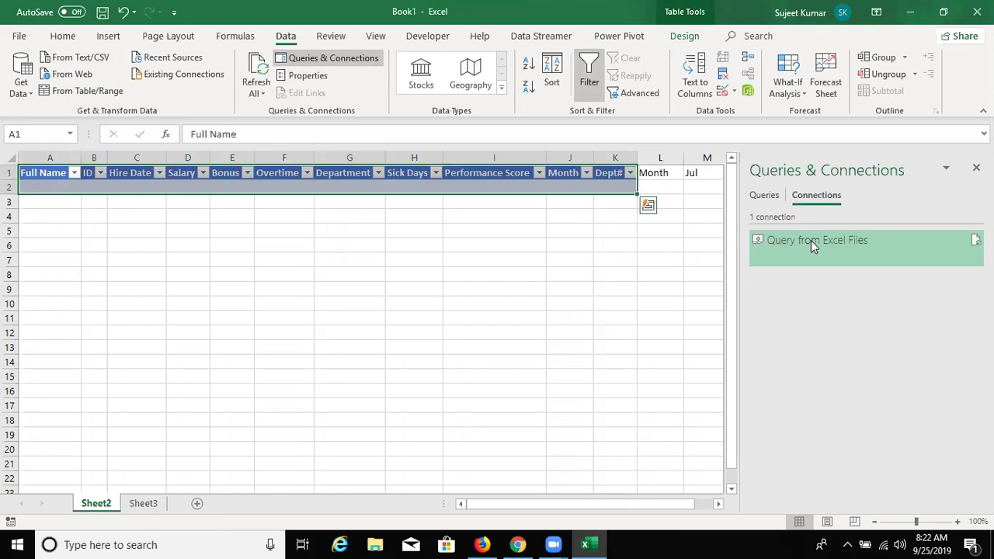
pyautogui.doubleClick(811, 240)
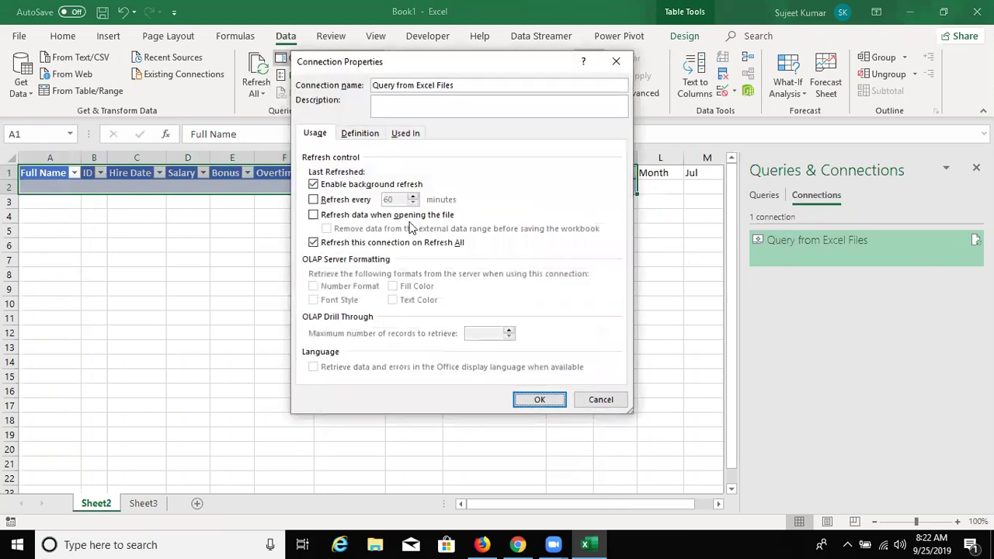
pyautogui.click(370, 135)
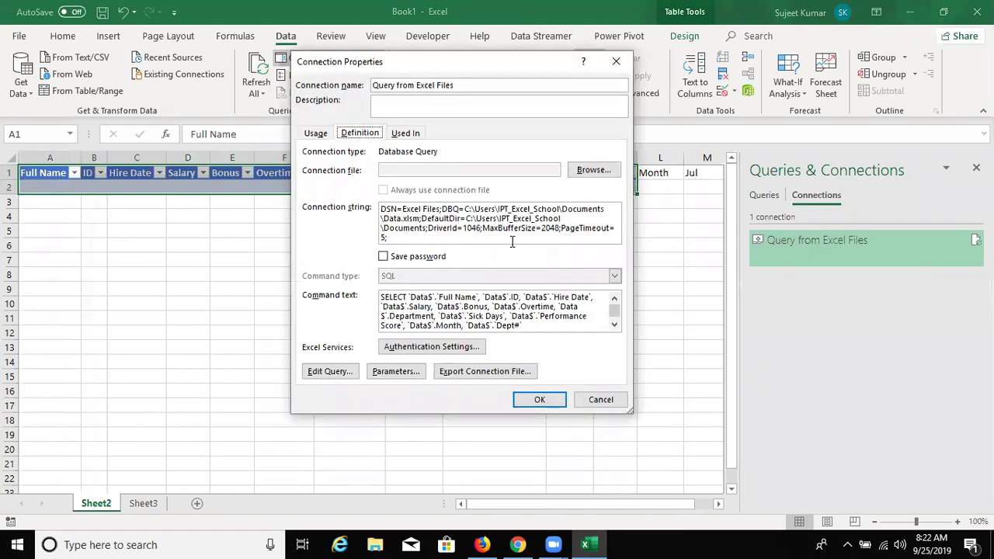
pyautogui.click(615, 325)
pyautogui.click(614, 325)
pyautogui.click(477, 326)
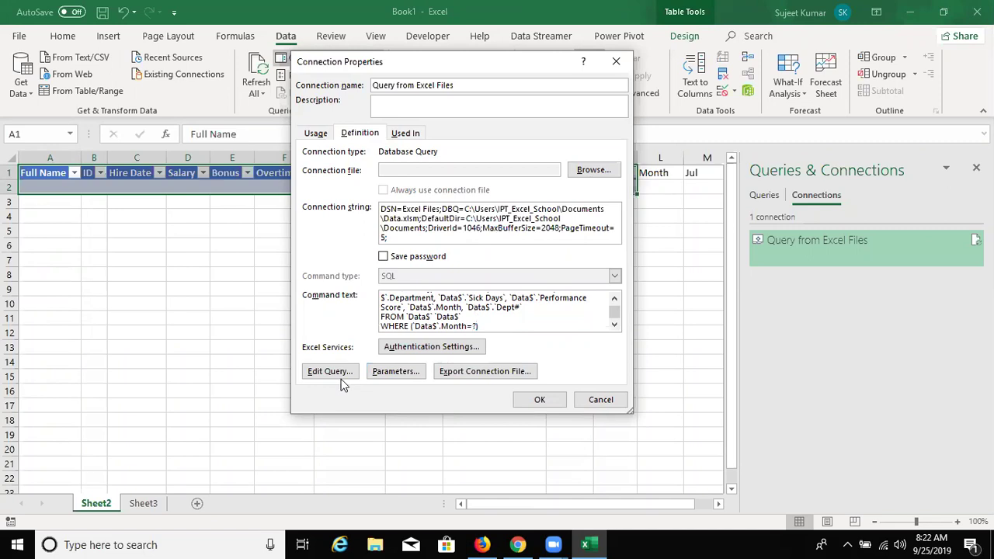
# Change the parameter's source cell to M1 and apply the connection changes
pyautogui.click(396, 373)
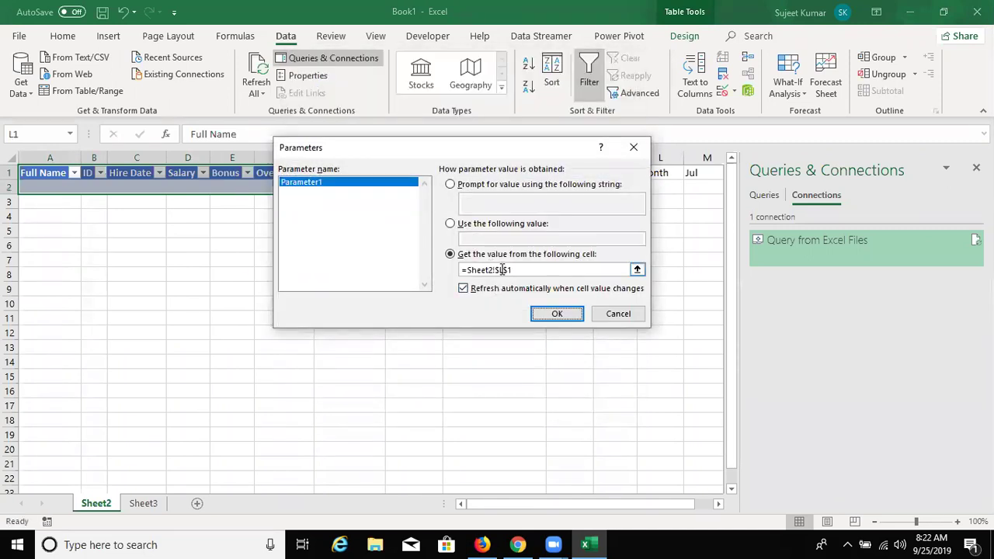
pyautogui.click(502, 270)
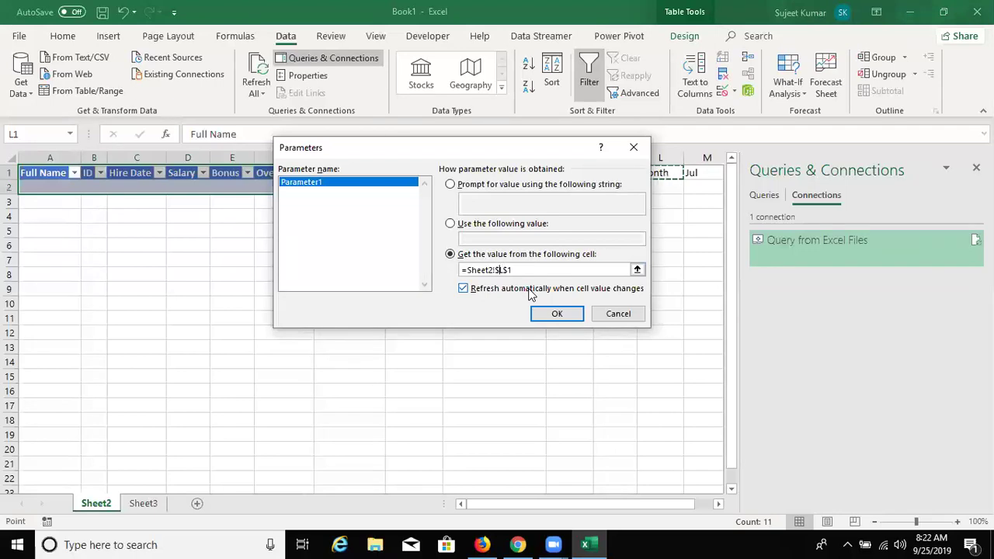
pyautogui.write('M')
pyautogui.click(543, 313)
pyautogui.click(540, 400)
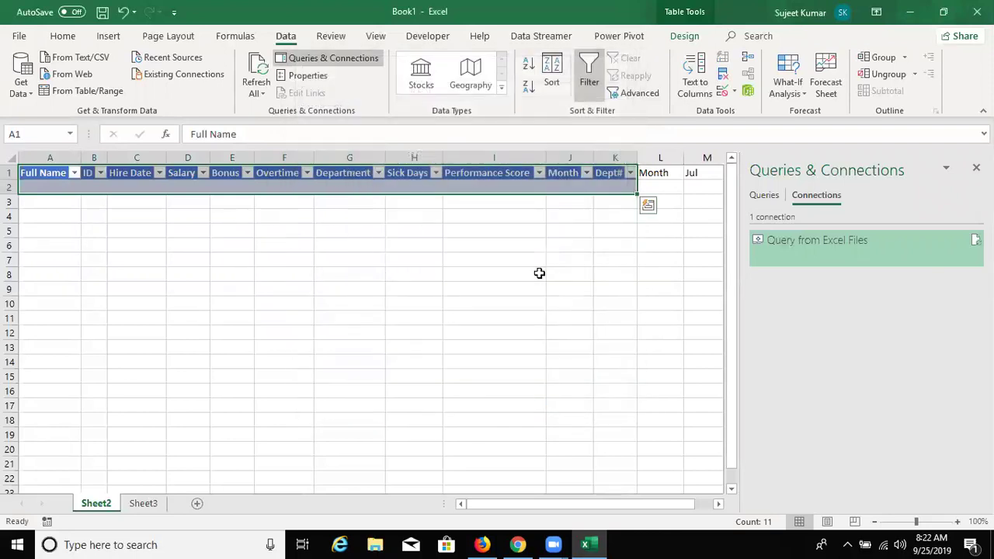
pyautogui.click(686, 218)
# Close the connections pane and pick Aug, Sep and Oct in M1
pyautogui.click(701, 176)
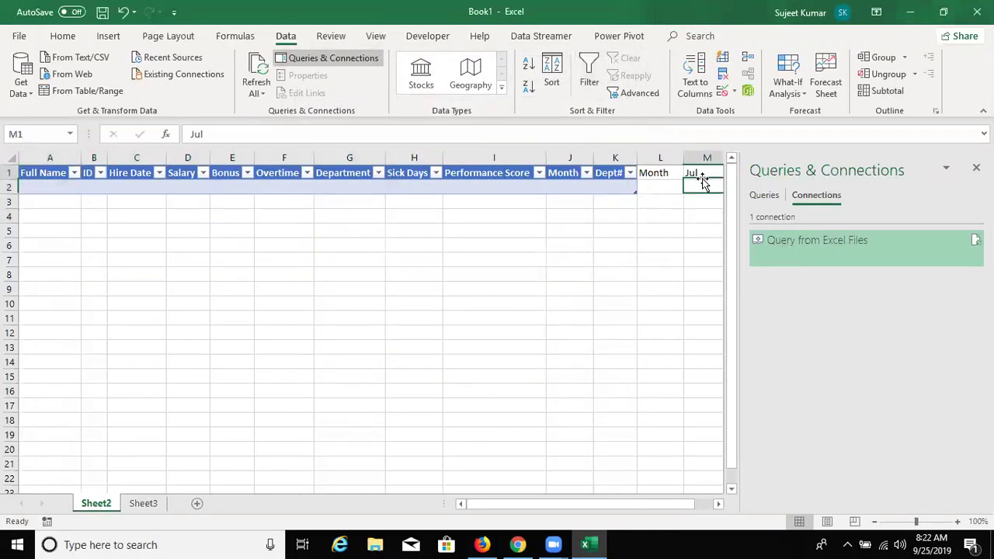
pyautogui.click(977, 167)
pyautogui.click(735, 173)
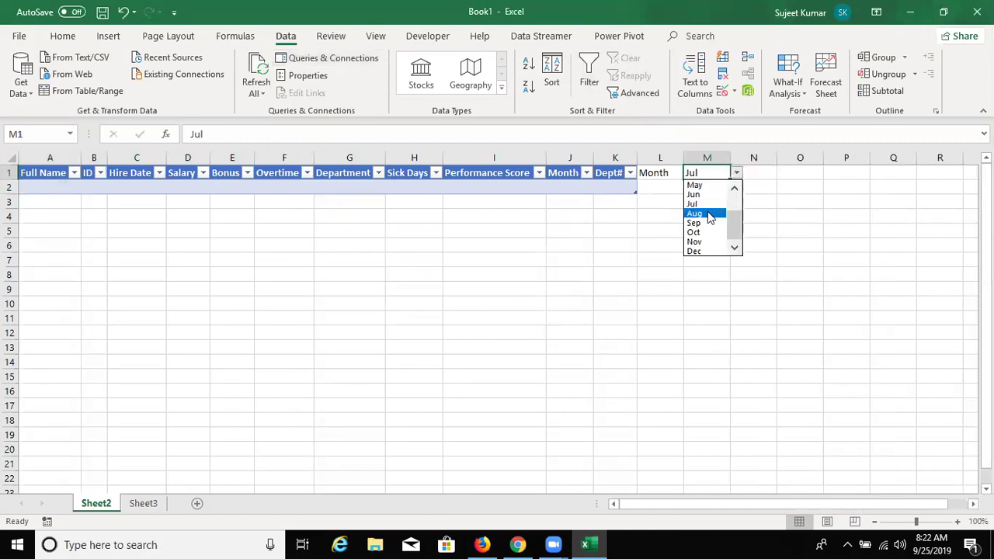
pyautogui.click(710, 213)
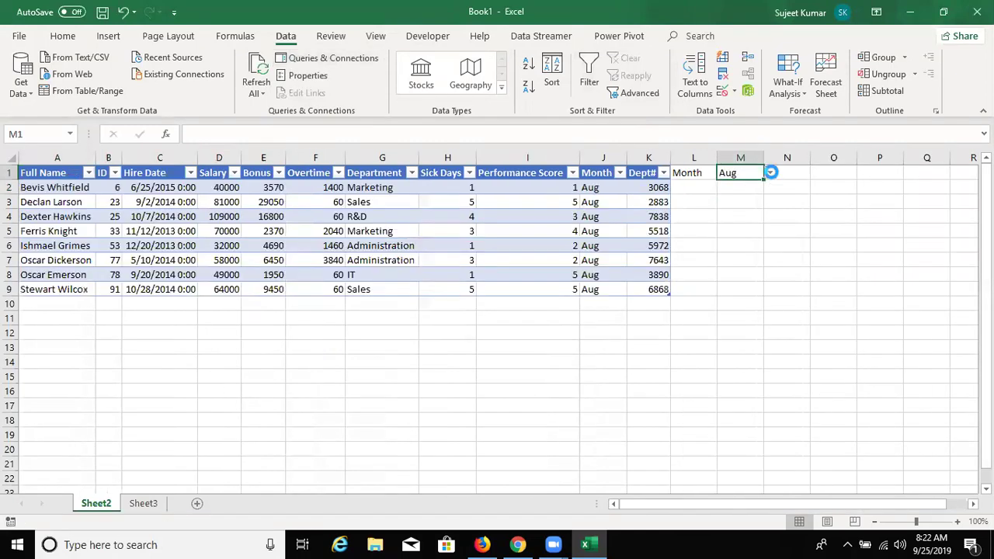
pyautogui.click(770, 173)
pyautogui.click(746, 218)
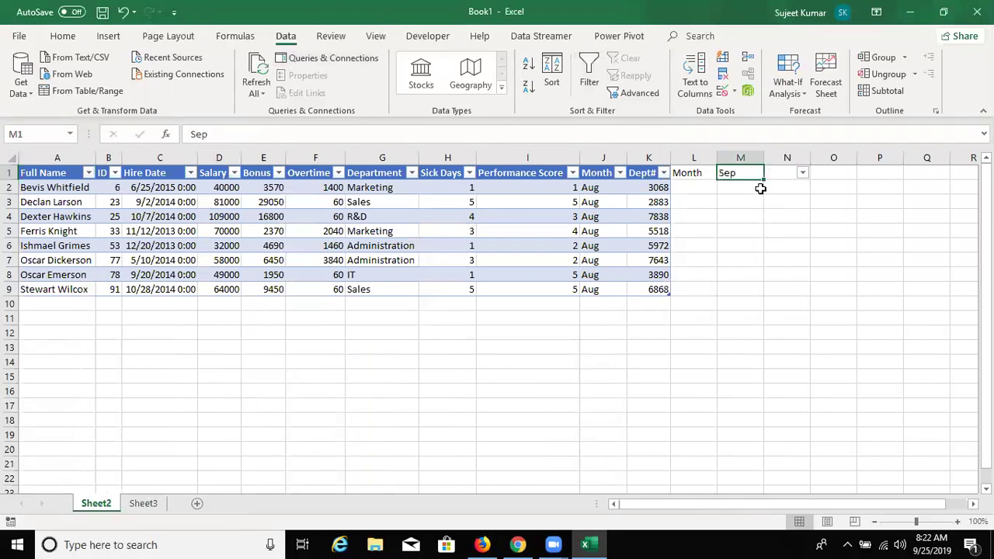
pyautogui.click(801, 173)
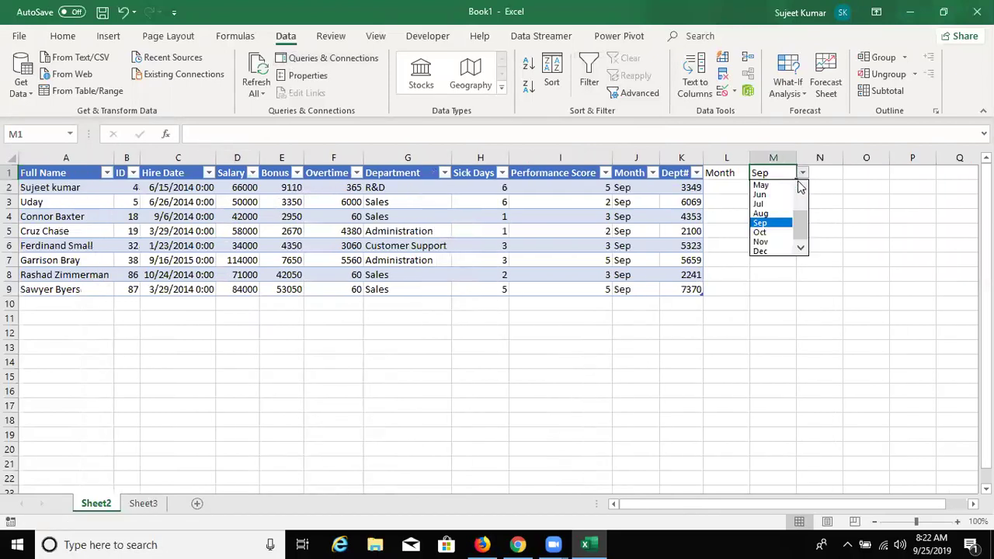
pyautogui.click(779, 235)
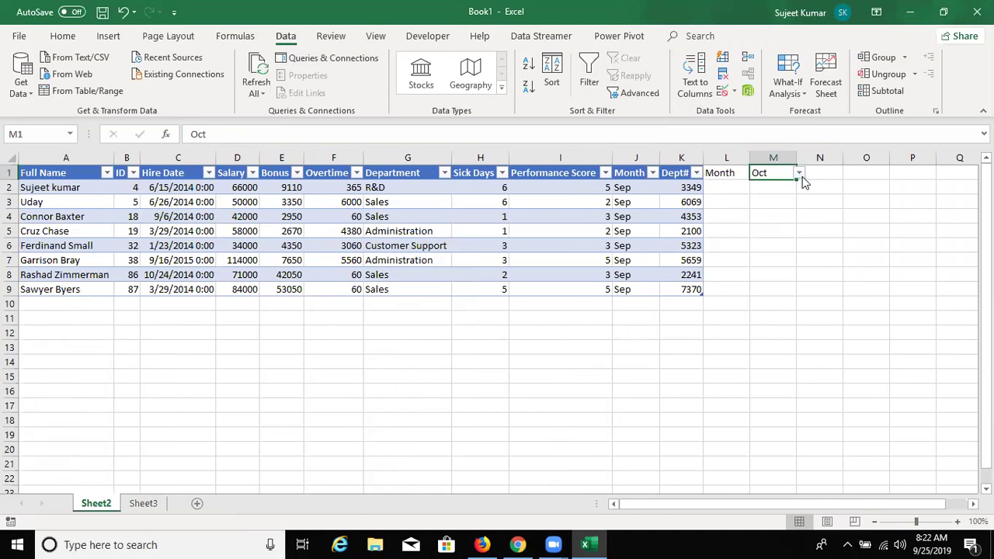
# Pick Nov, Dec, Jun and finally Aug in M1, then go to Sheet3
pyautogui.click(799, 174)
pyautogui.click(781, 241)
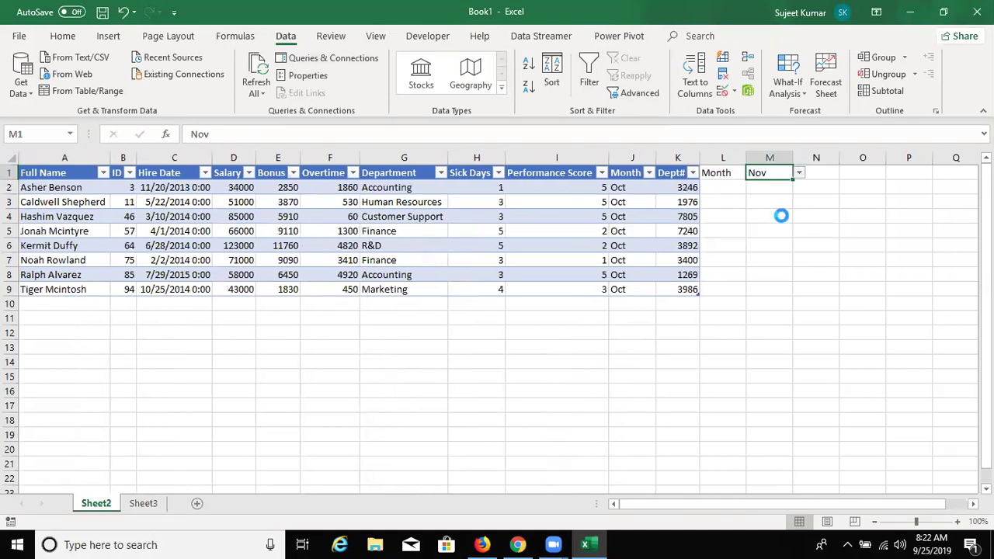
pyautogui.click(792, 173)
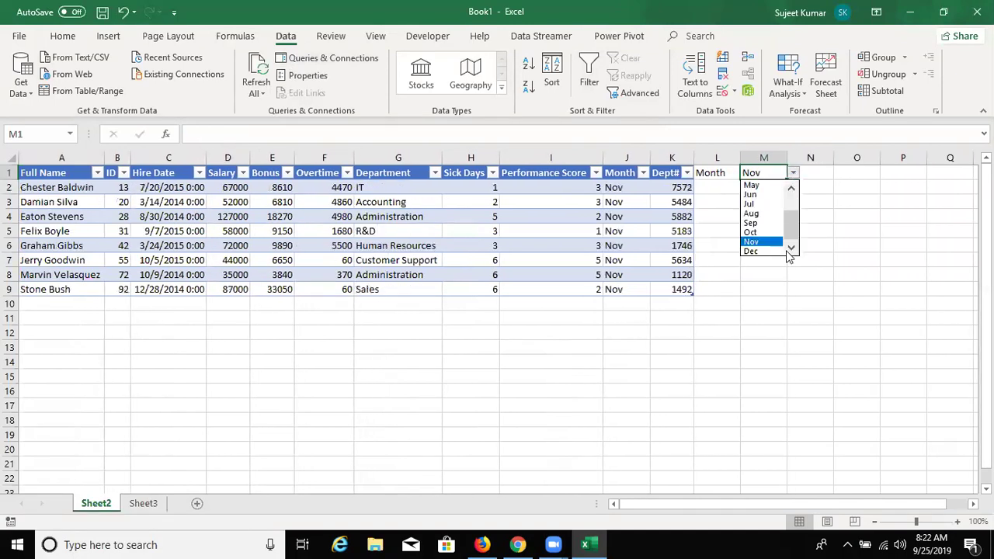
pyautogui.click(772, 252)
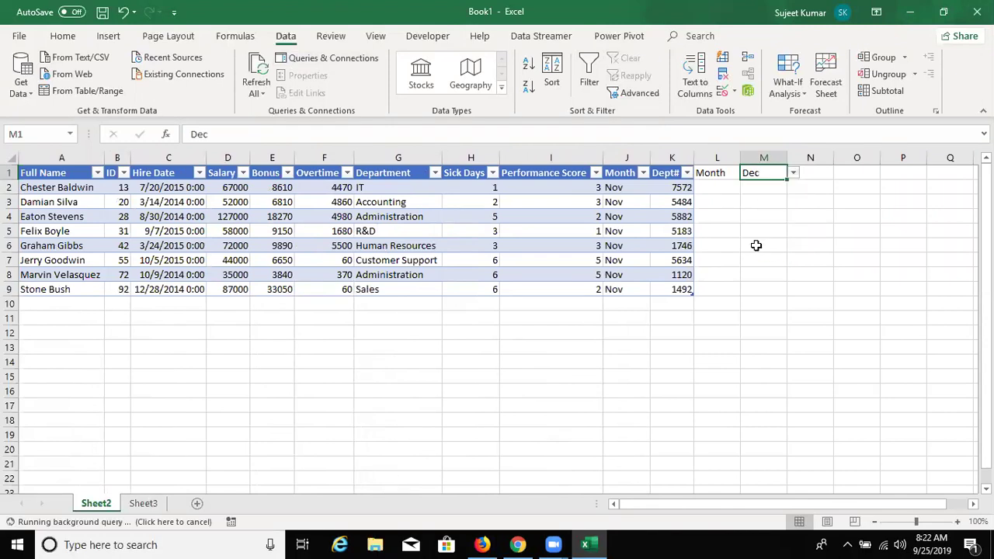
pyautogui.click(795, 173)
pyautogui.click(771, 191)
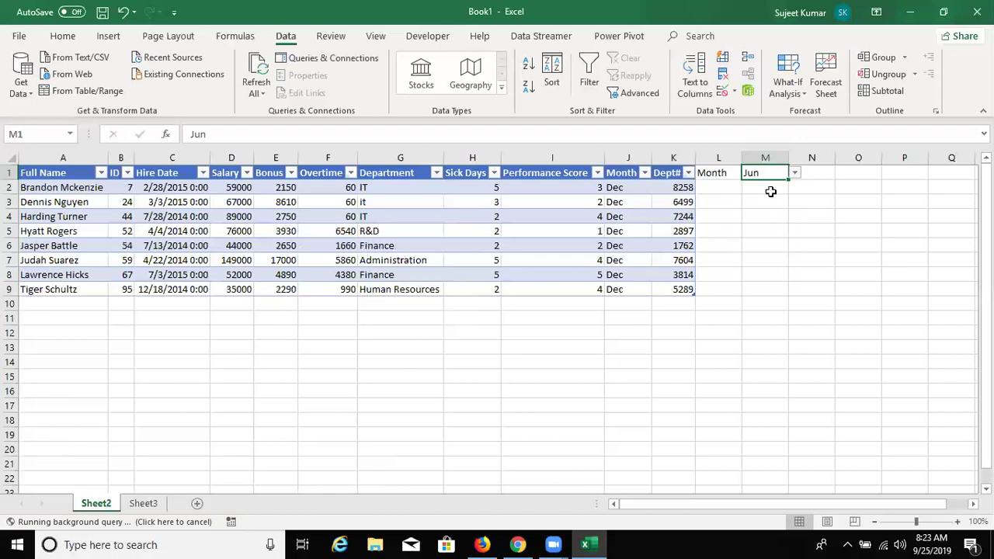
pyautogui.click(780, 173)
pyautogui.click(755, 210)
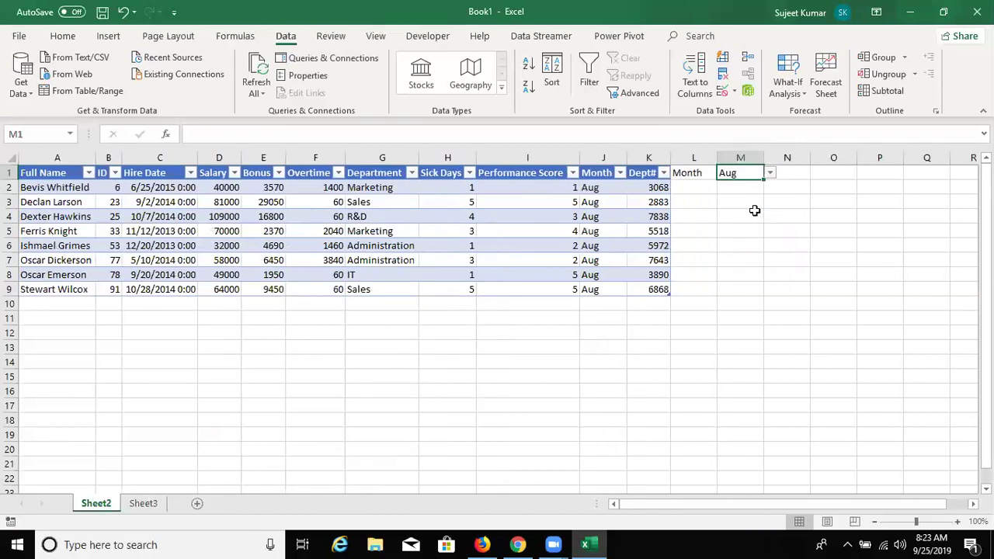
pyautogui.click(160, 504)
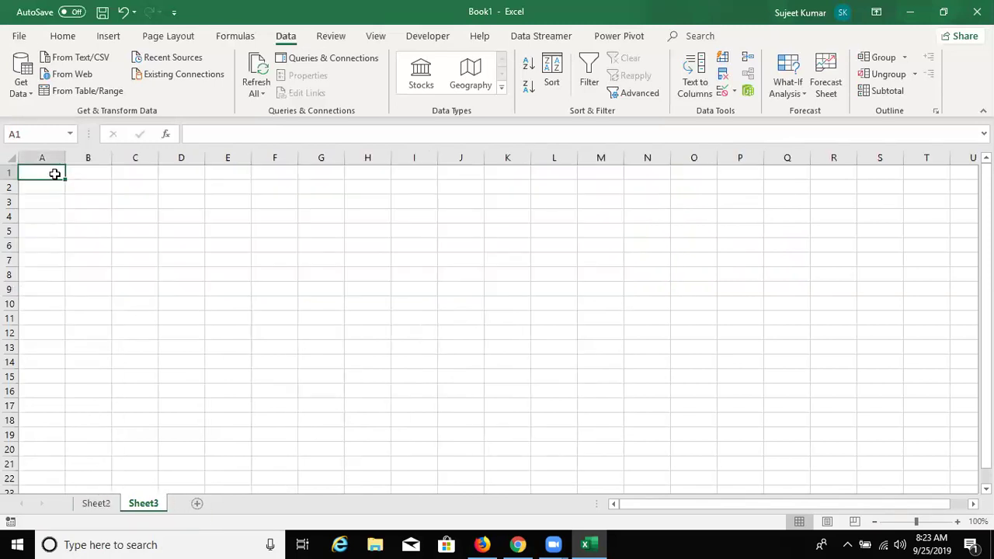
# Browse File Explorer's Documents folder down to the Access files and select Database1
pyautogui.click(382, 543)
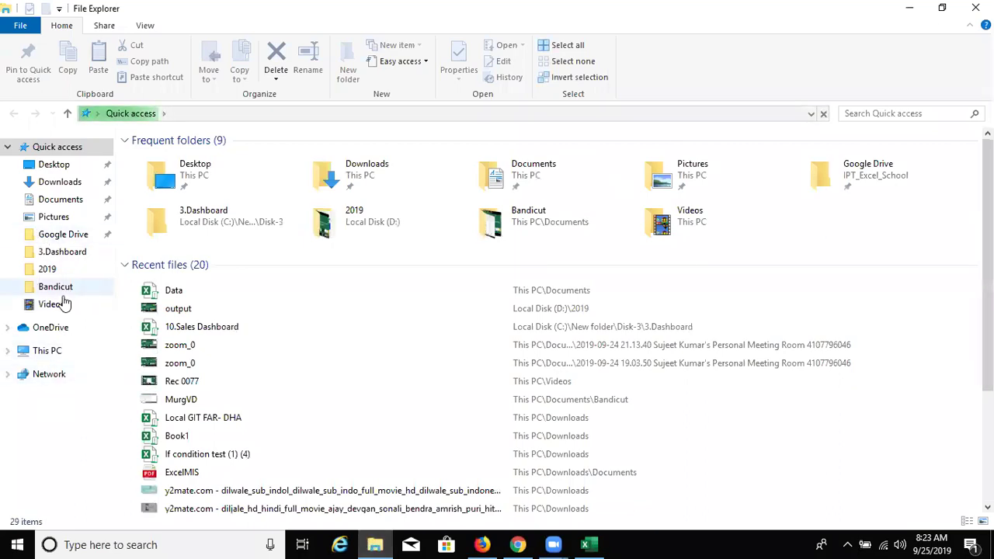
pyautogui.click(61, 200)
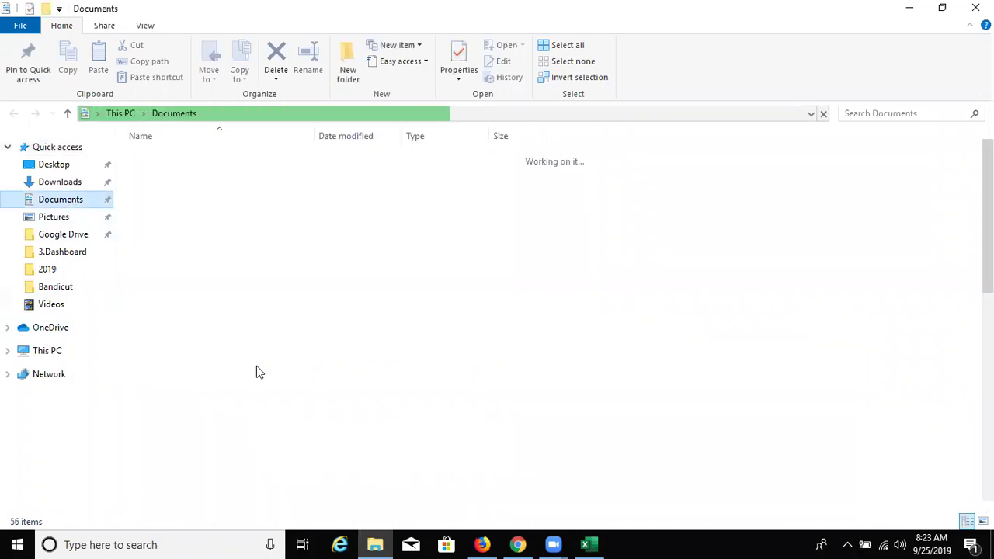
pyautogui.scroll(-3, 847, 163)
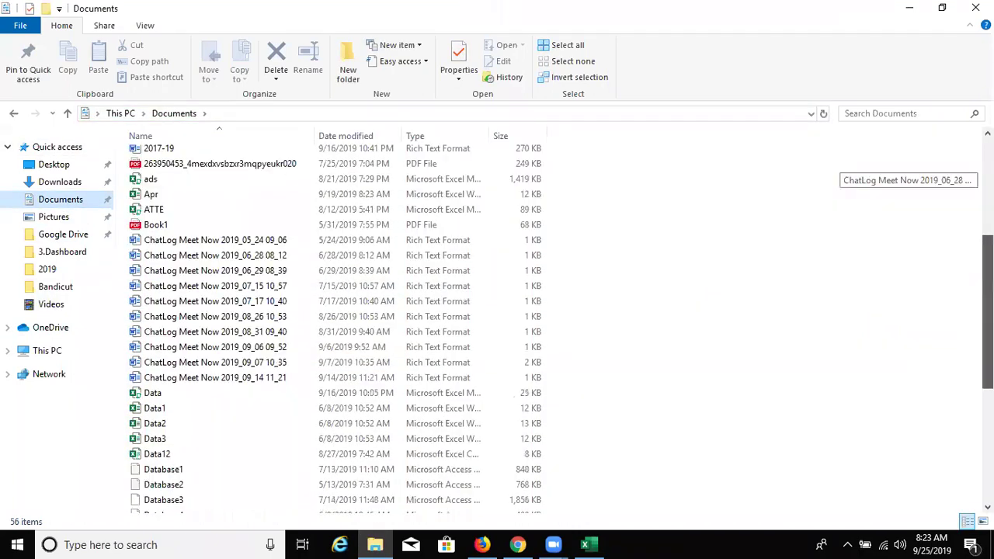
pyautogui.scroll(-5, 846, 163)
pyautogui.scroll(-3, 846, 163)
pyautogui.scroll(2, 846, 163)
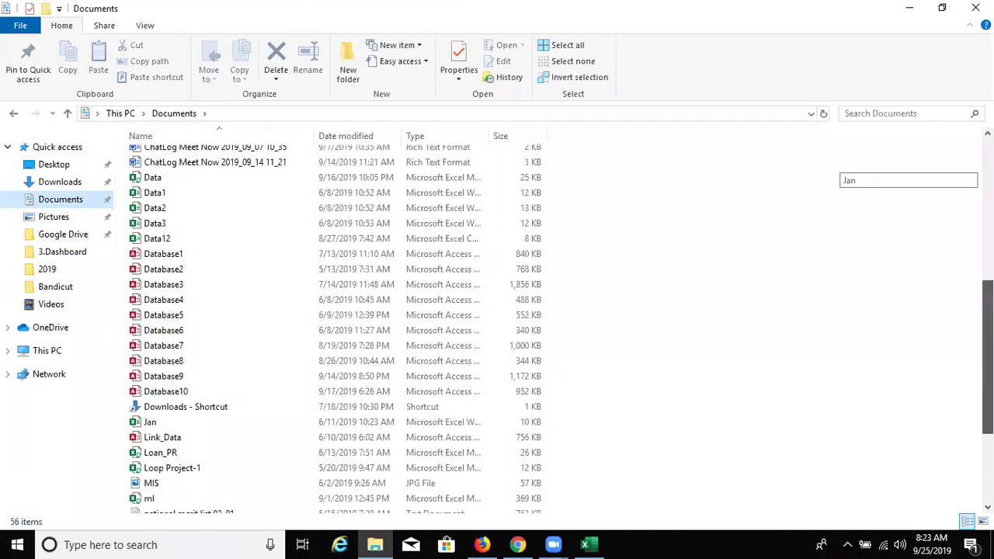
pyautogui.scroll(4, 846, 163)
pyautogui.scroll(-1, 847, 181)
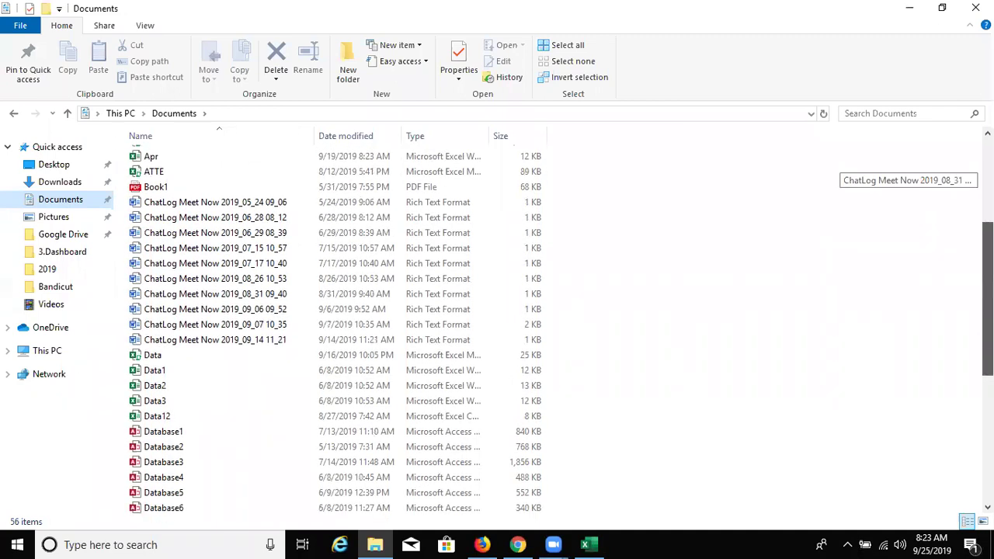
pyautogui.scroll(-1, 846, 181)
pyautogui.scroll(-2, 847, 180)
pyautogui.scroll(-1, 847, 181)
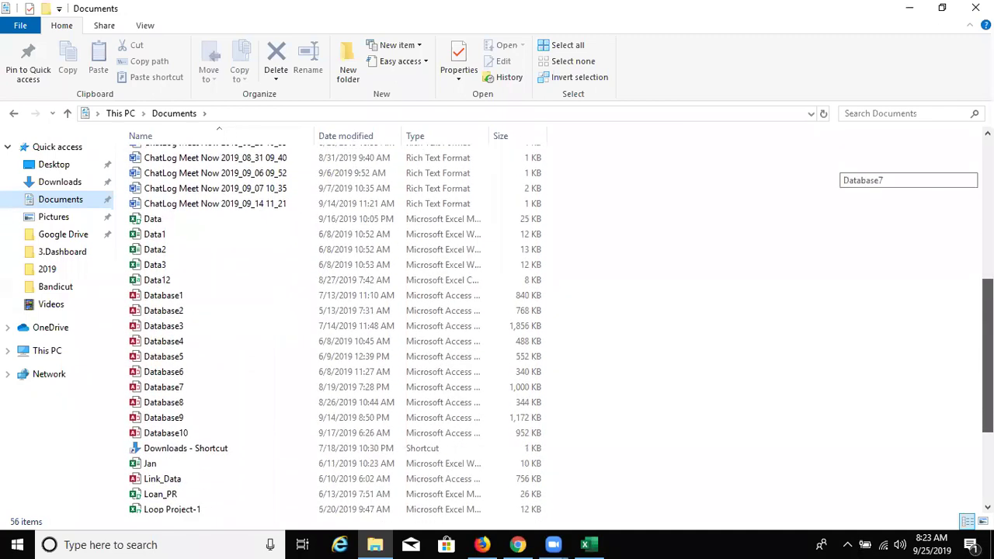
pyautogui.click(166, 432)
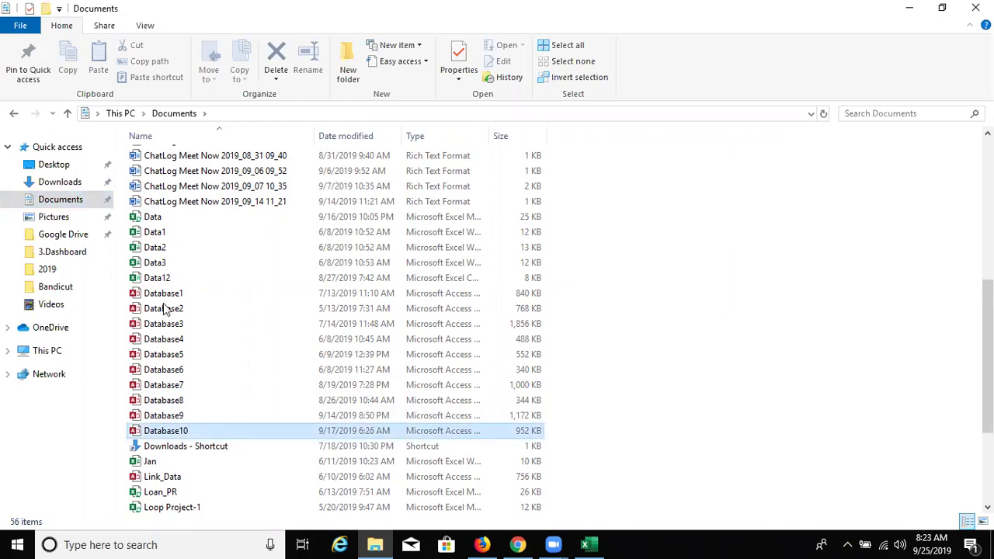
# Open Database1.accdb in Access, close it, then close File Explorer
pyautogui.doubleClick(167, 294)
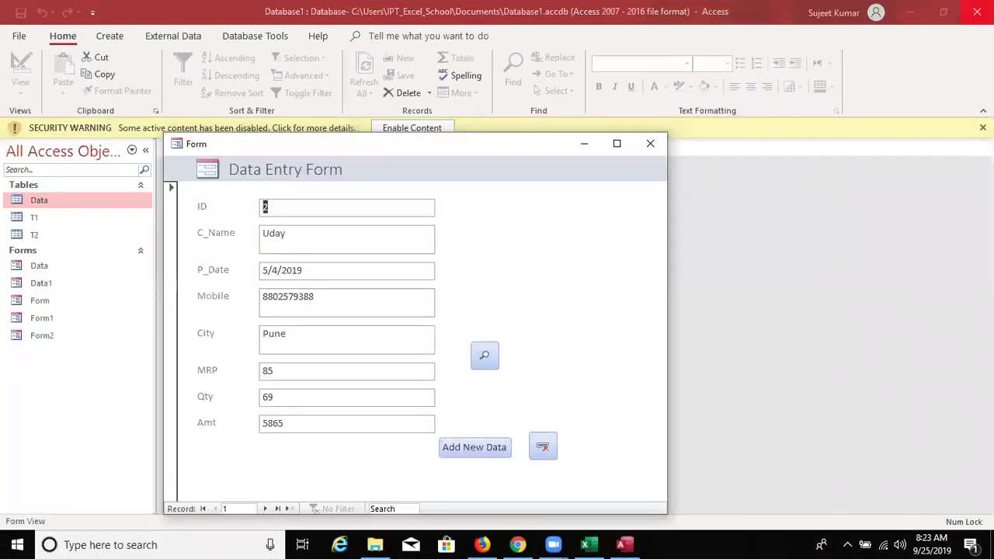
pyautogui.click(977, 11)
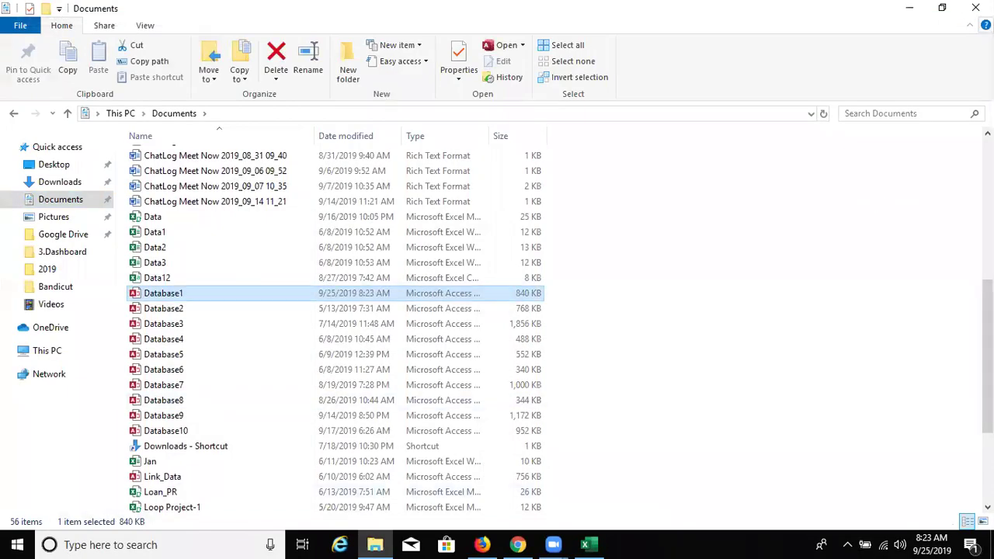
pyautogui.click(977, 7)
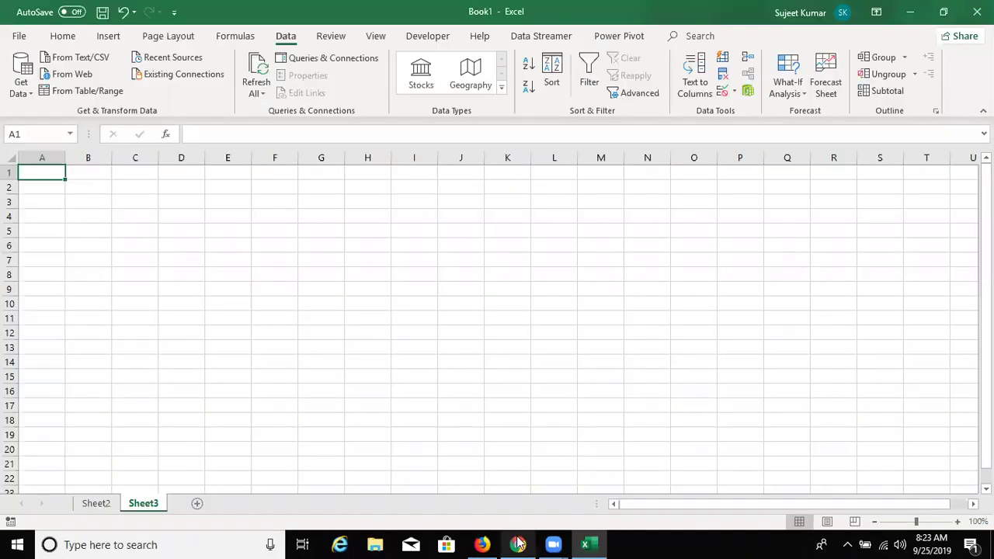
# Return to Book1 and start a Get Data import From Microsoft Query
pyautogui.click(519, 545)
pyautogui.click(519, 544)
pyautogui.click(519, 545)
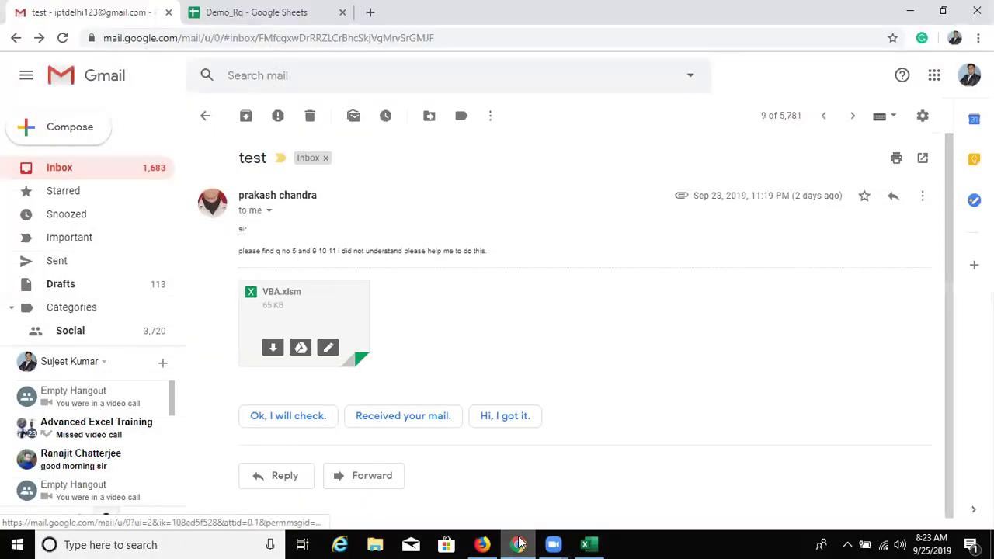
pyautogui.click(518, 545)
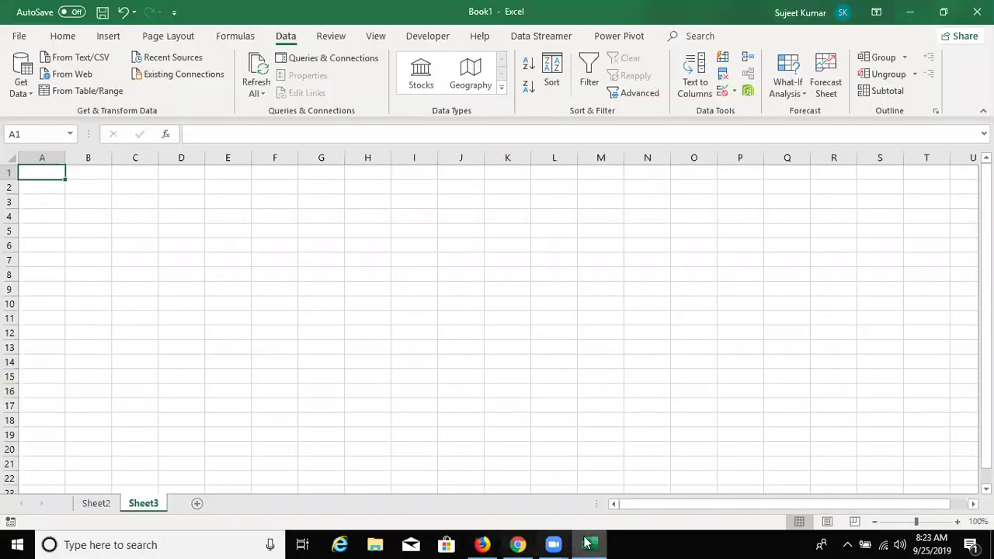
pyautogui.click(28, 95)
pyautogui.moveTo(98, 118)
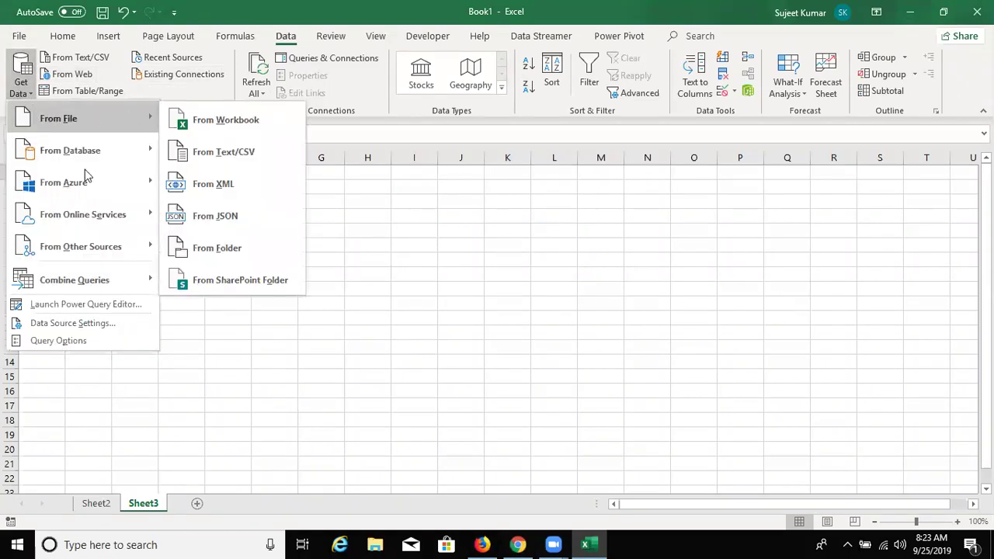
pyautogui.moveTo(82, 247)
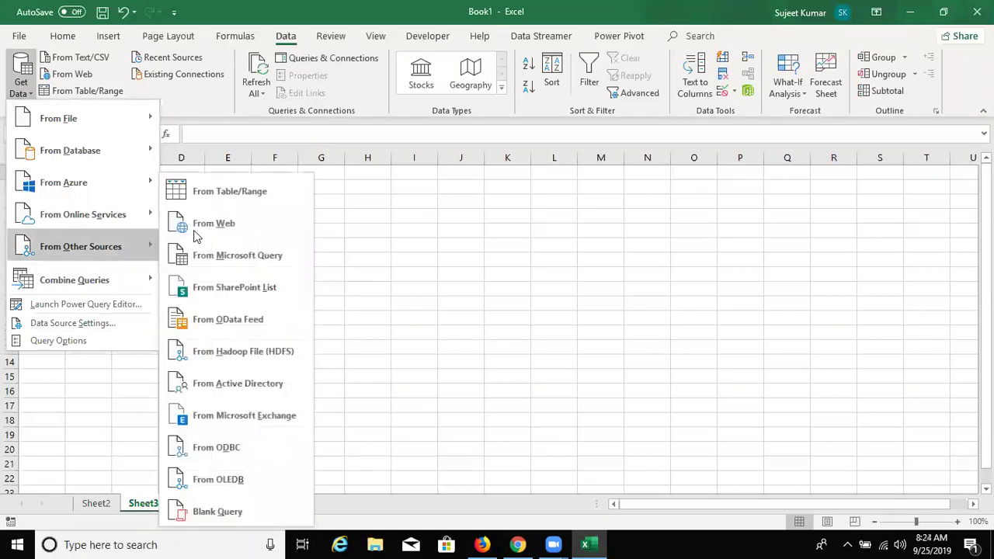
pyautogui.click(232, 261)
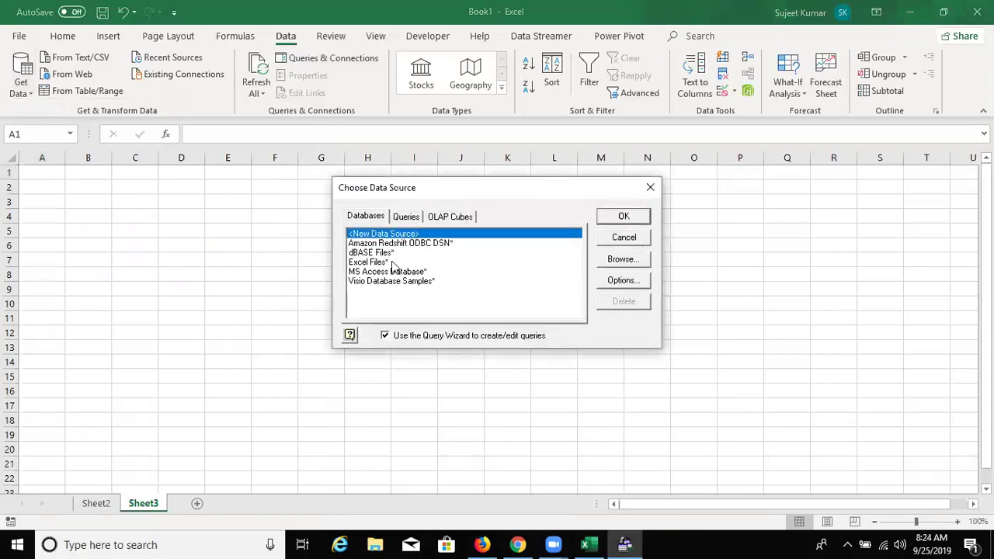
# Choose MS Access Database* as the source and connect to Link_Data.accdb
pyautogui.click(391, 263)
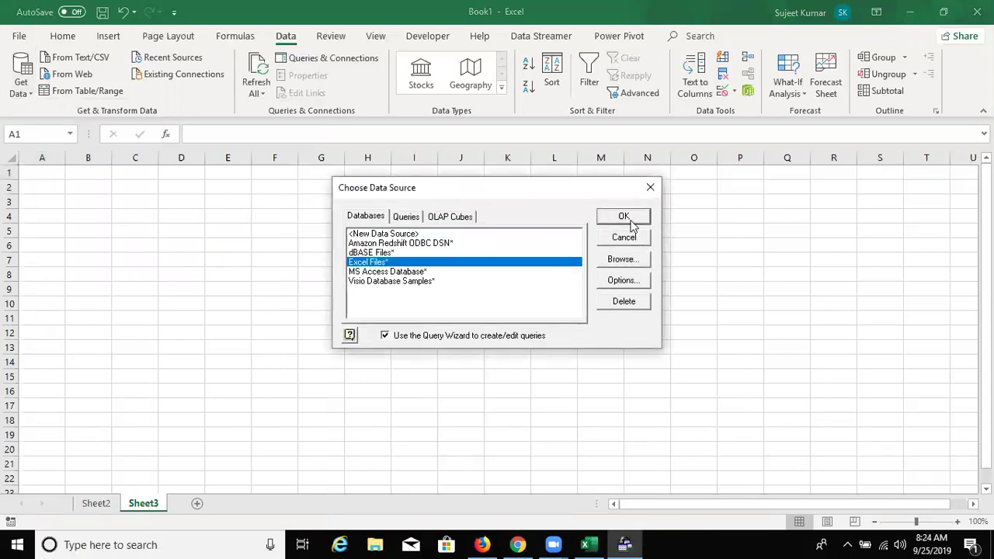
pyautogui.click(420, 272)
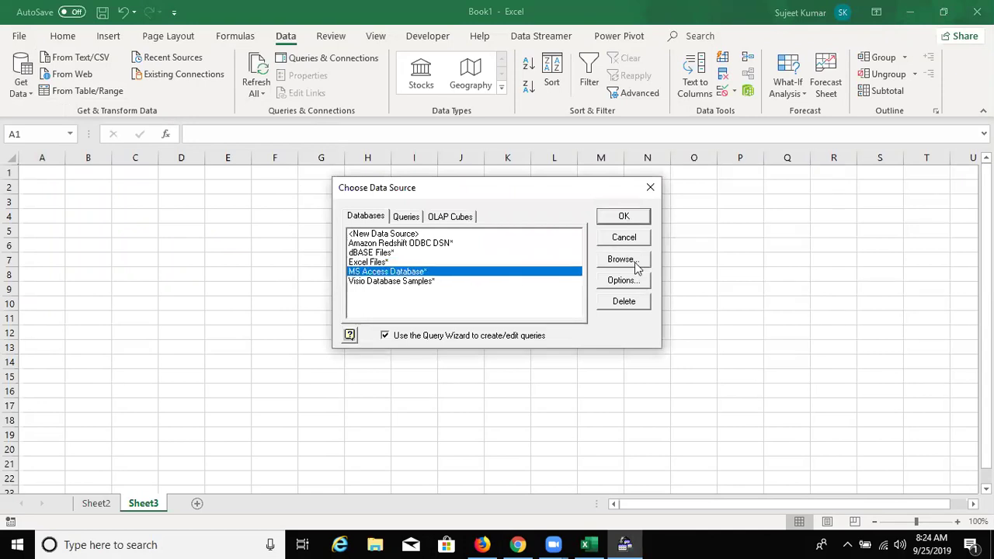
pyautogui.click(624, 216)
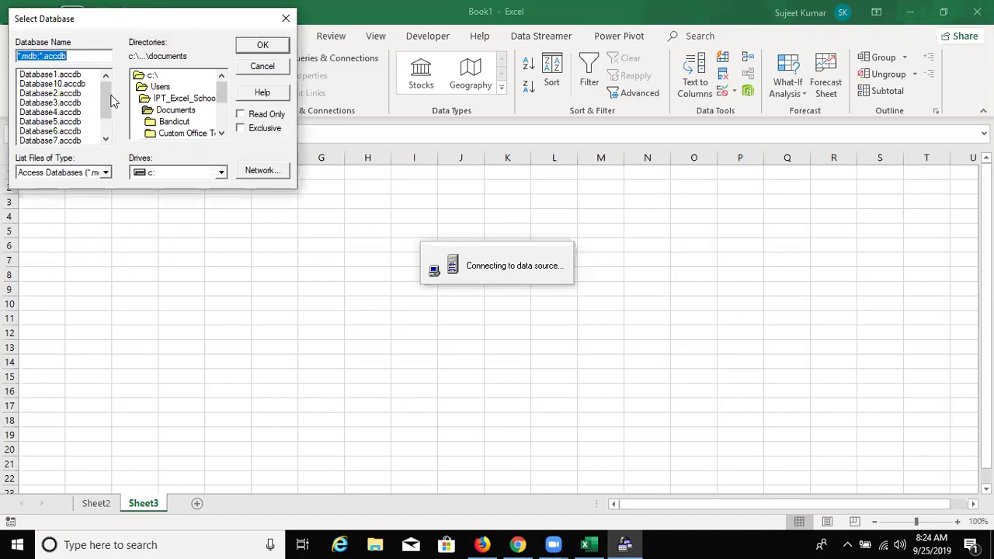
pyautogui.moveTo(109, 100); pyautogui.dragTo(103, 129)
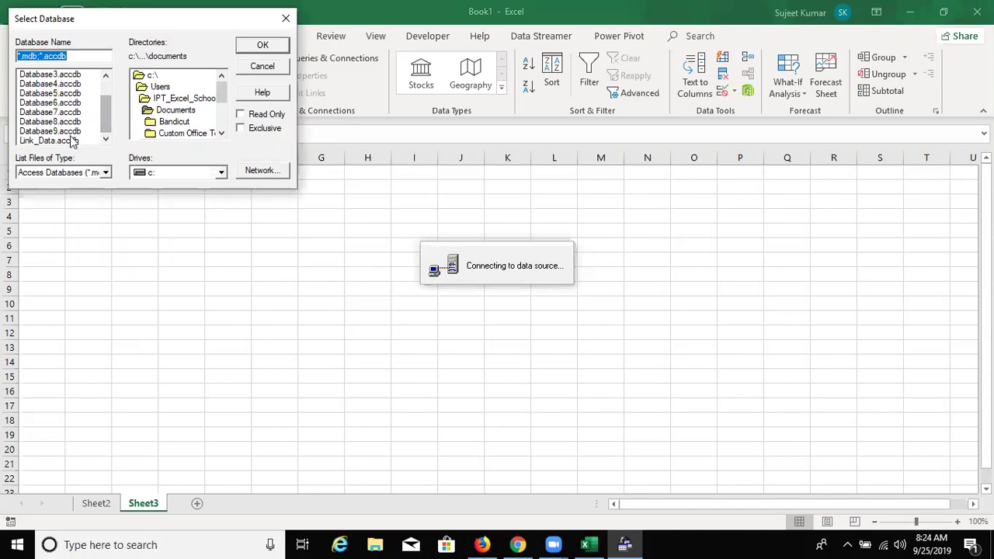
pyautogui.click(73, 140)
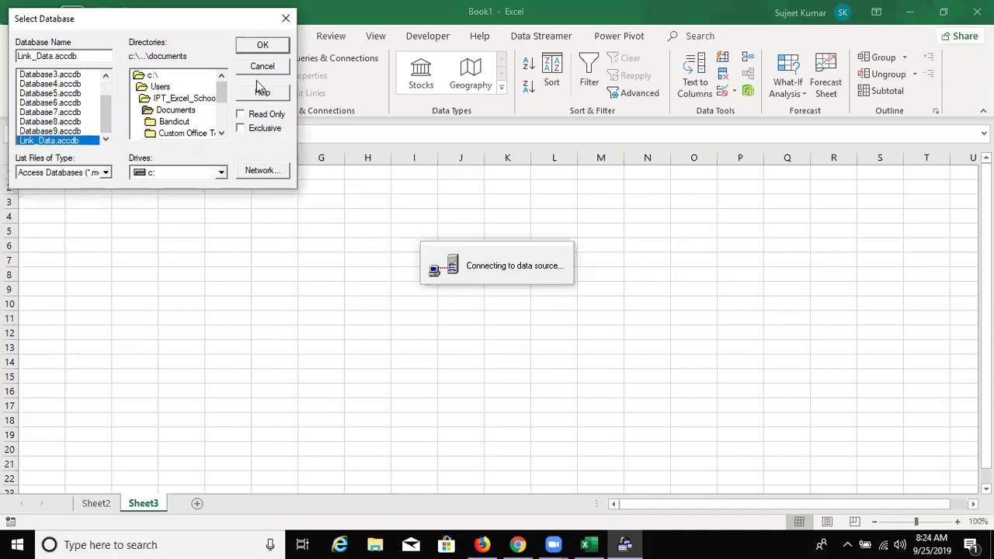
pyautogui.press('Return')
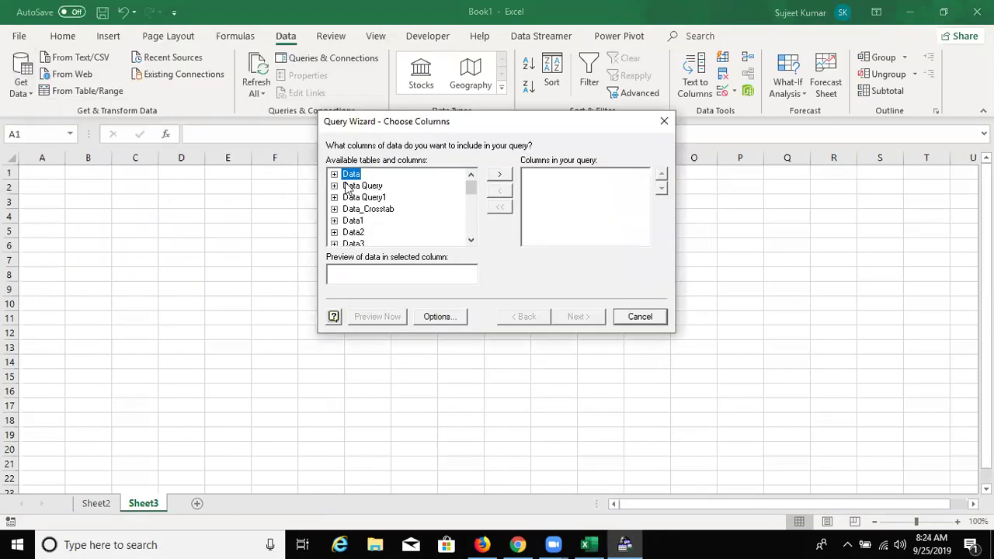
# Add all Data table columns to the query and filter Month to equal Apr
pyautogui.click(502, 175)
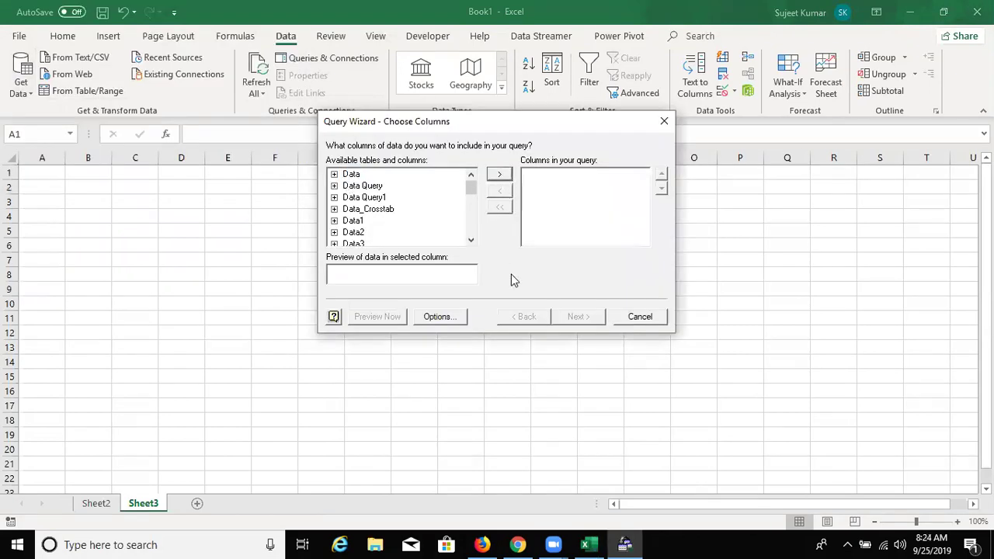
pyautogui.click(577, 317)
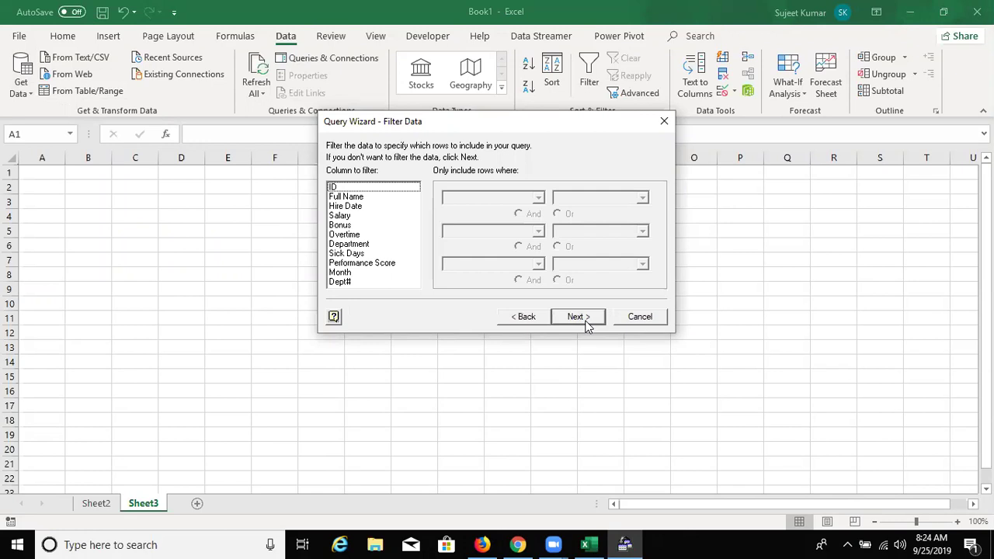
pyautogui.click(342, 273)
pyautogui.click(538, 199)
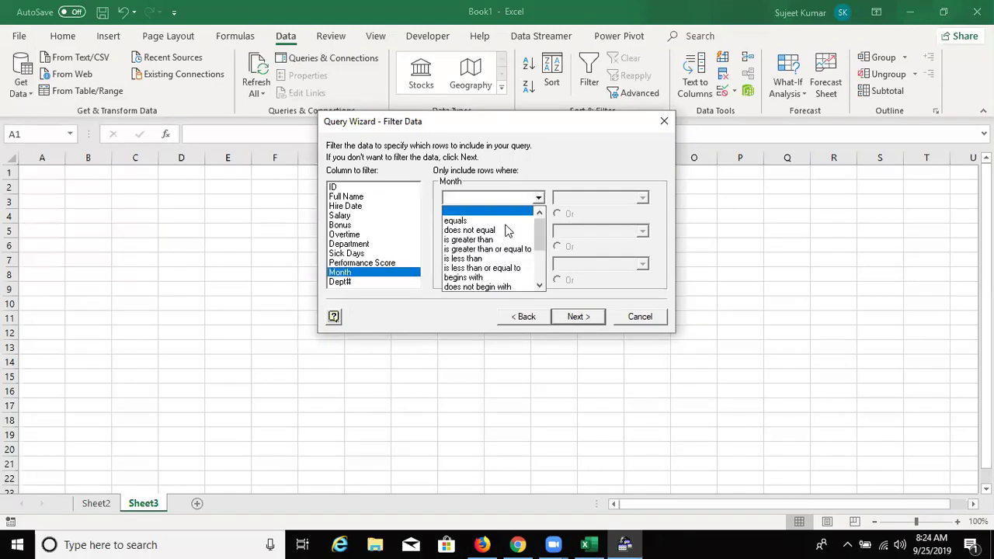
pyautogui.click(512, 223)
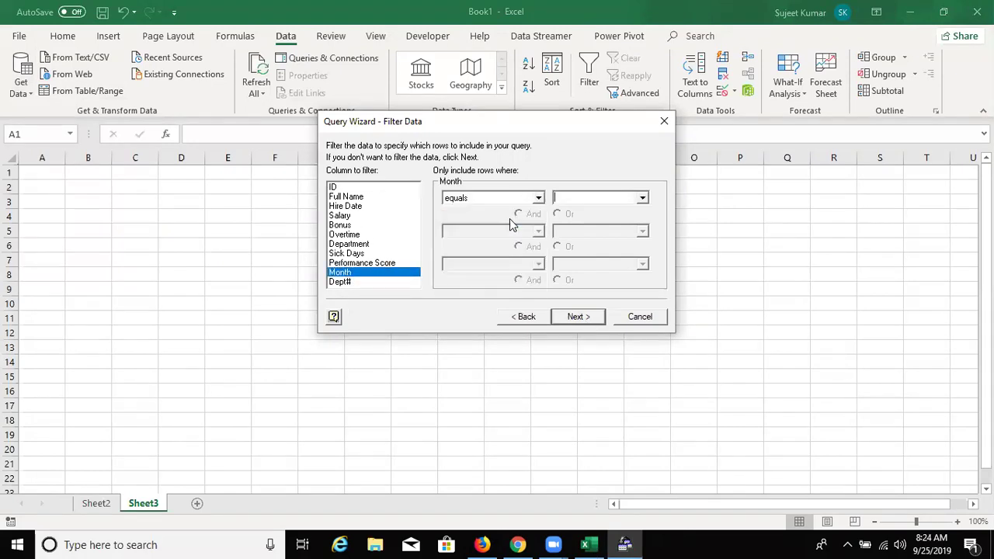
pyautogui.click(642, 199)
pyautogui.click(604, 214)
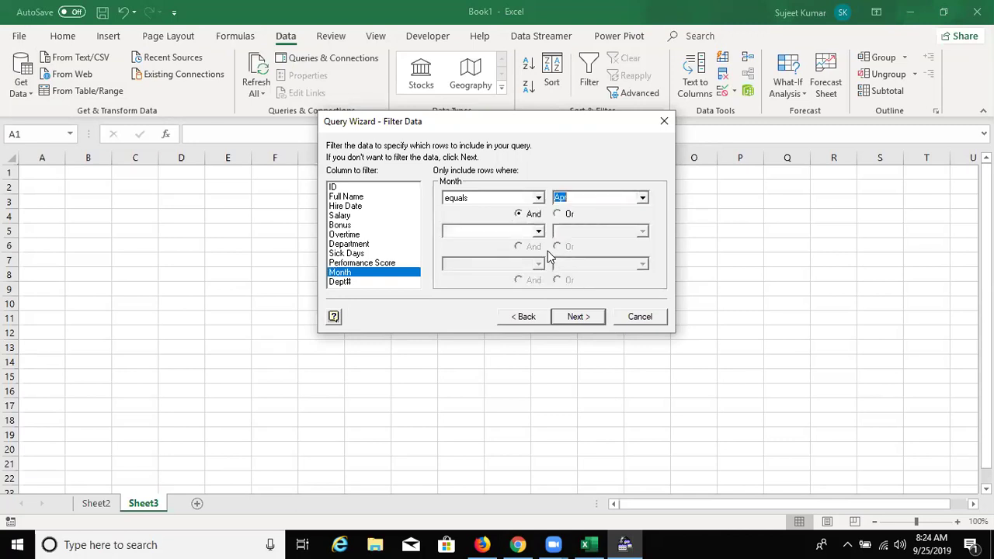
pyautogui.click(539, 232)
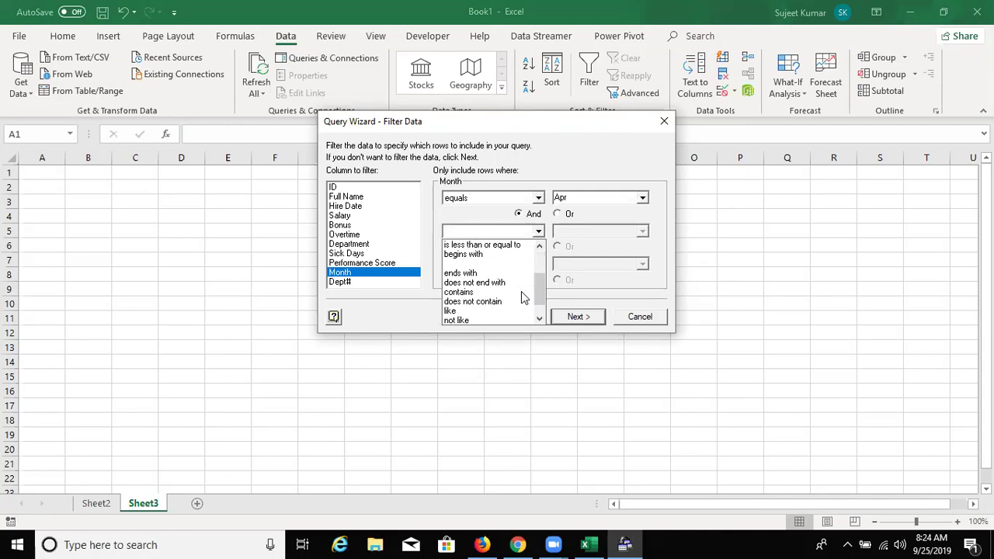
pyautogui.click(355, 247)
# Add a second filter condition requiring Department to equal IT
pyautogui.click(354, 245)
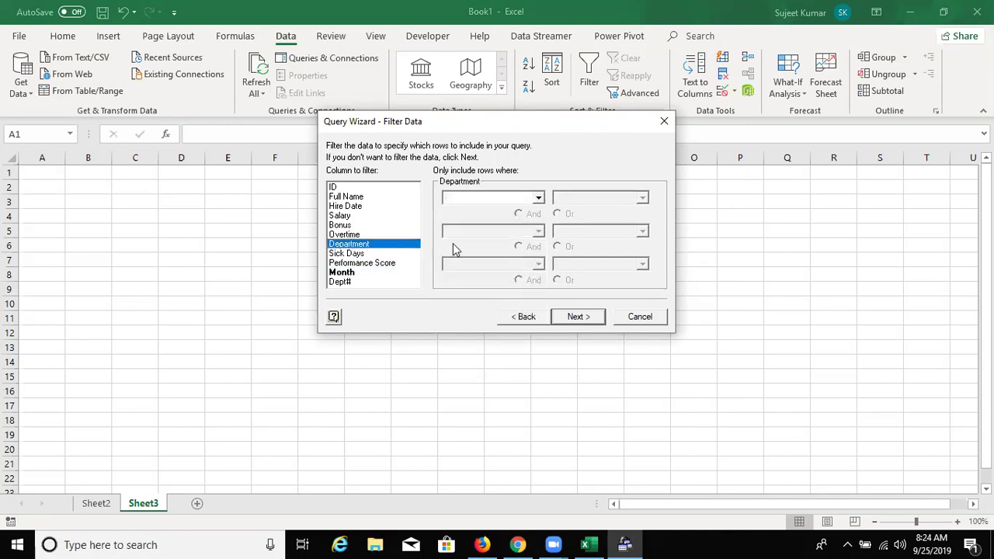
pyautogui.click(538, 198)
pyautogui.click(519, 216)
pyautogui.click(600, 198)
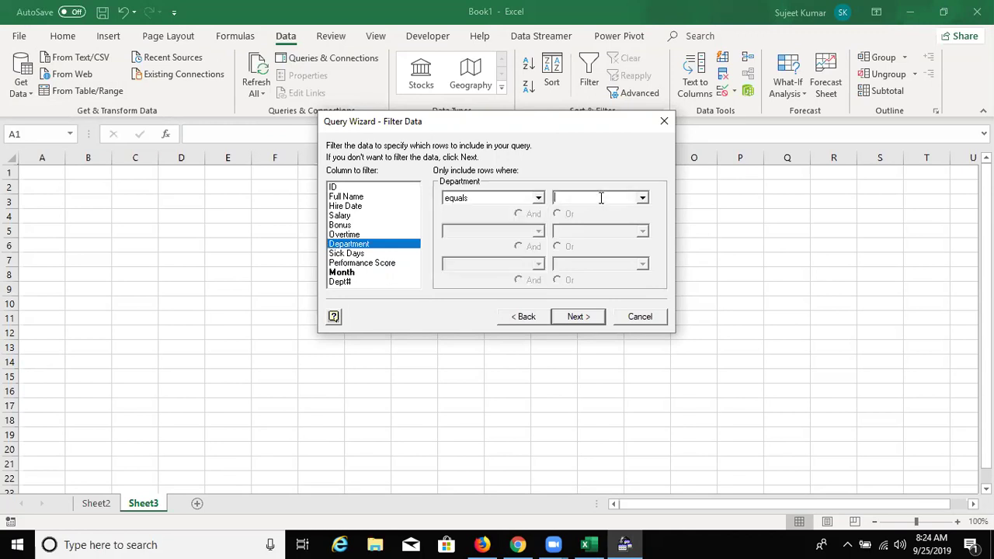
pyautogui.click(642, 198)
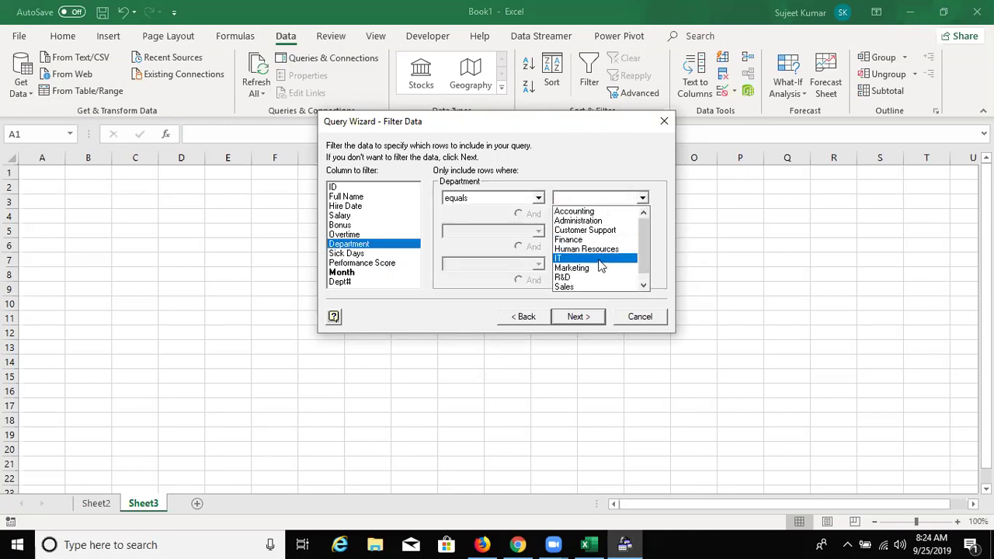
pyautogui.click(597, 261)
# Skip sorting and finish the wizard, returning the data to Microsoft Excel
pyautogui.click(576, 319)
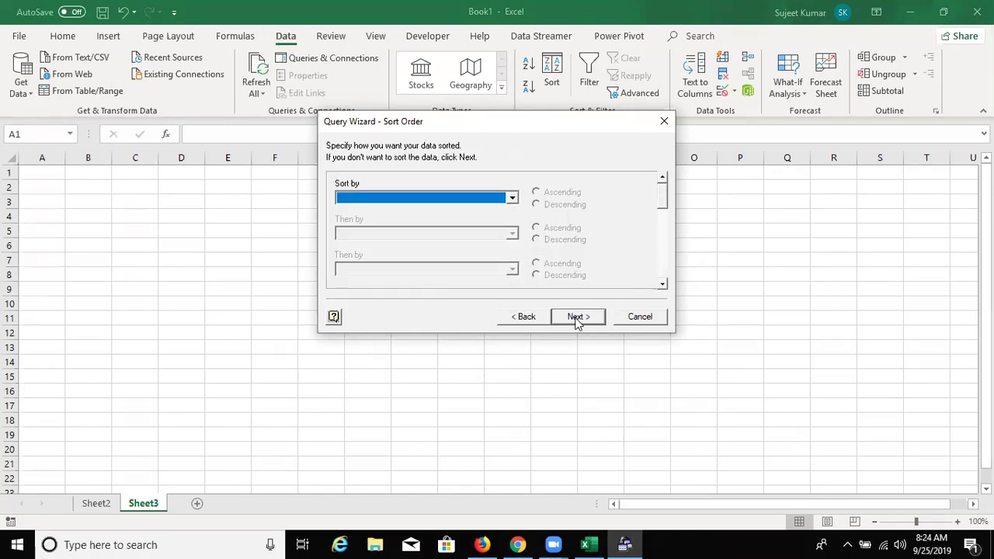
pyautogui.click(577, 318)
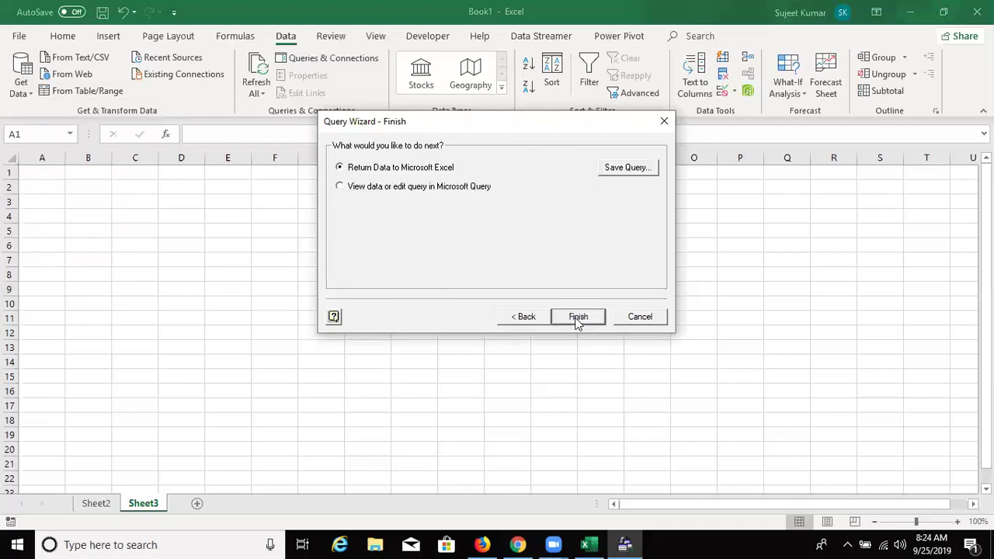
pyautogui.click(577, 318)
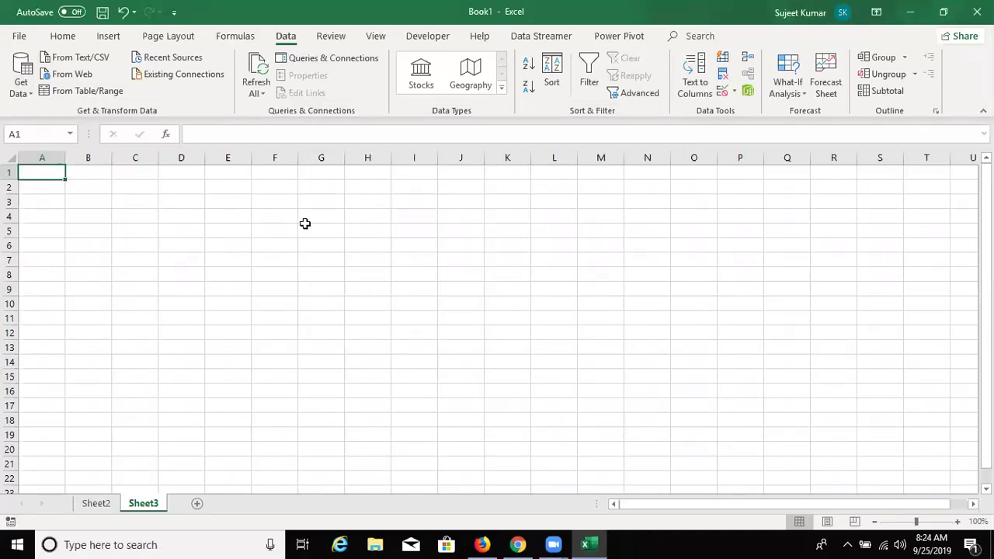
# Load the query results as a table at A1 and show Data > Queries & Connections
pyautogui.click(496, 316)
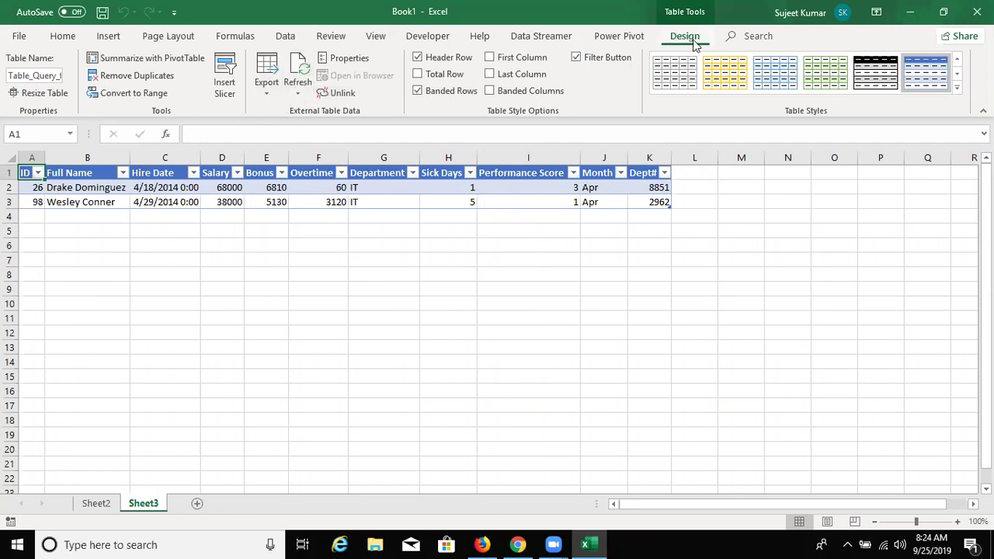
pyautogui.click(285, 36)
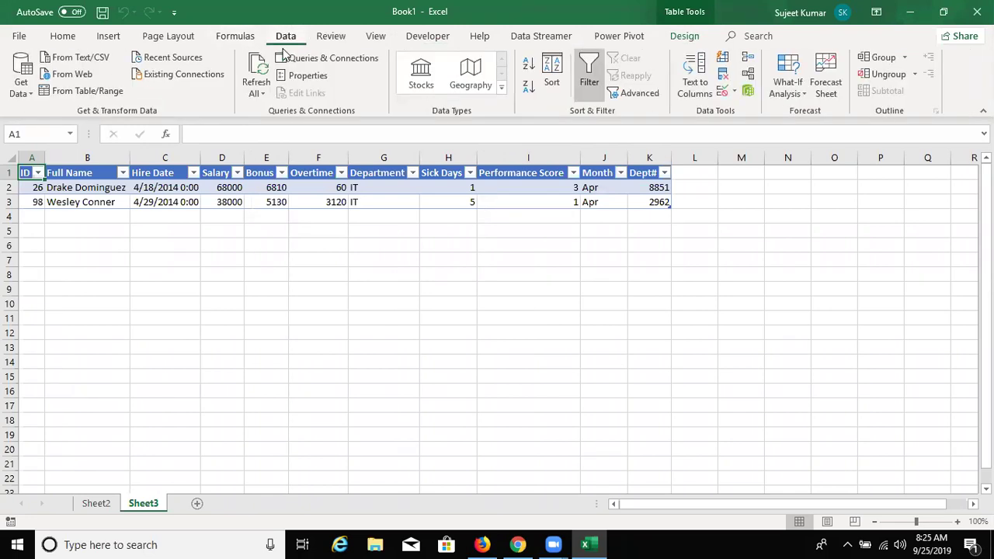
pyautogui.click(326, 58)
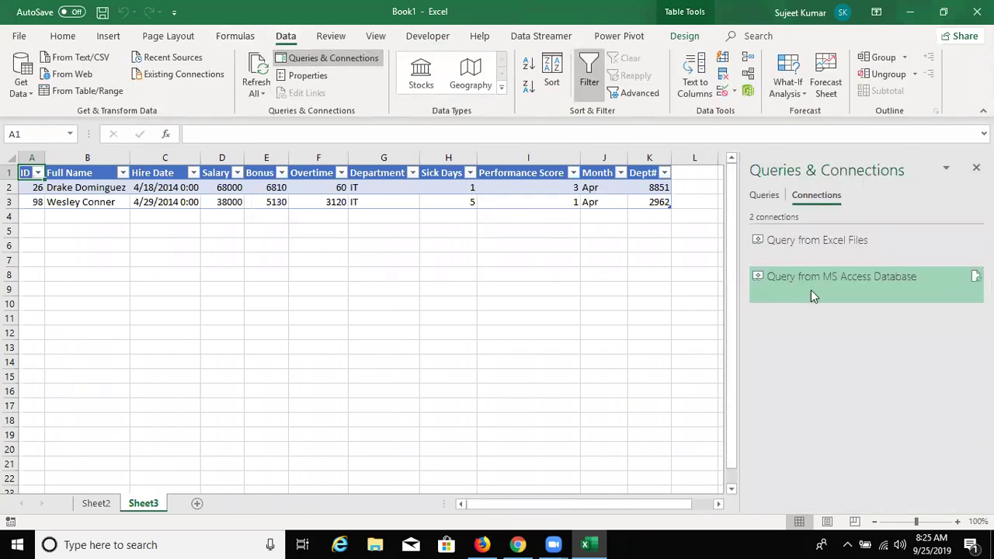
# In the Access connection's Definition, replace the fixed 'IT' and 'Apr' WHERE values with ? parameters
pyautogui.doubleClick(810, 291)
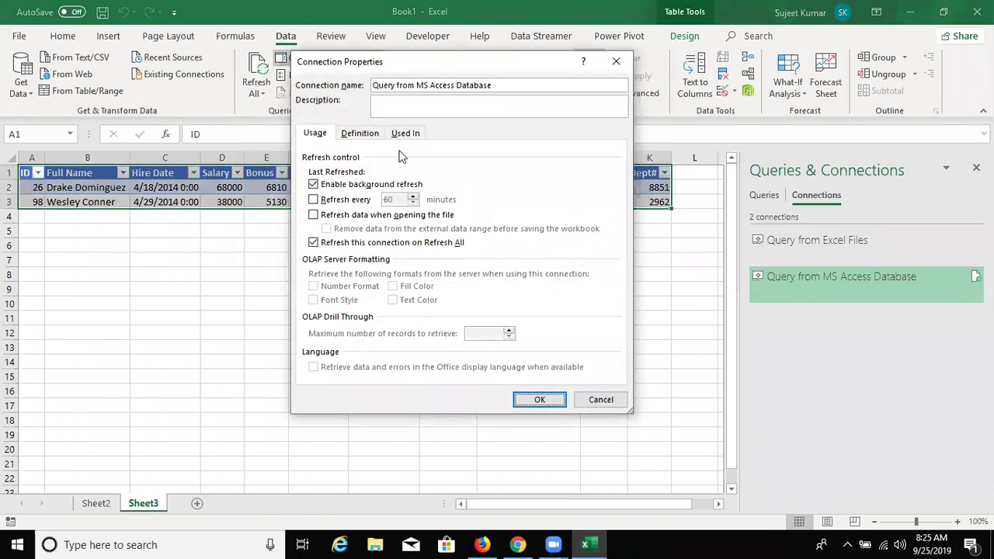
pyautogui.click(369, 141)
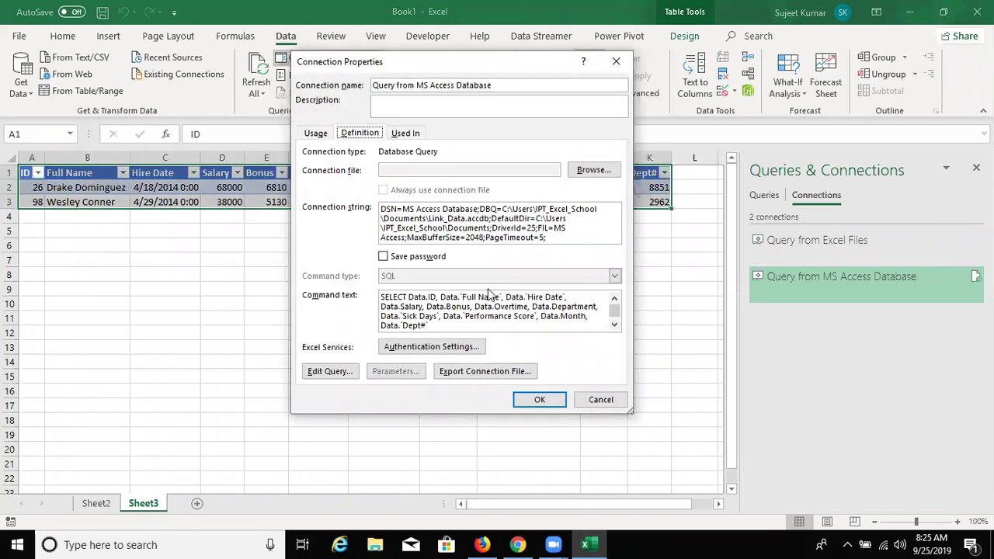
pyautogui.click(616, 327)
pyautogui.click(616, 327)
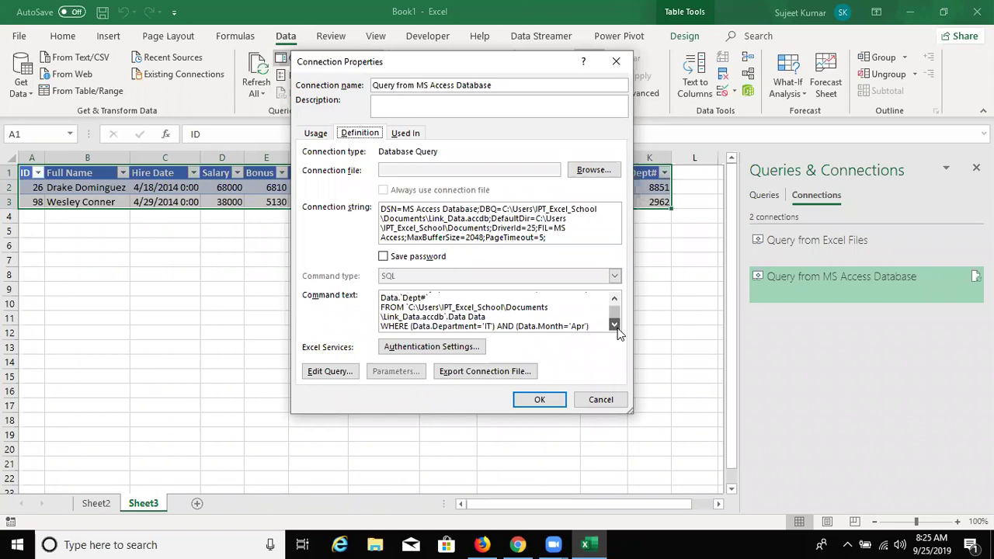
pyautogui.click(495, 326)
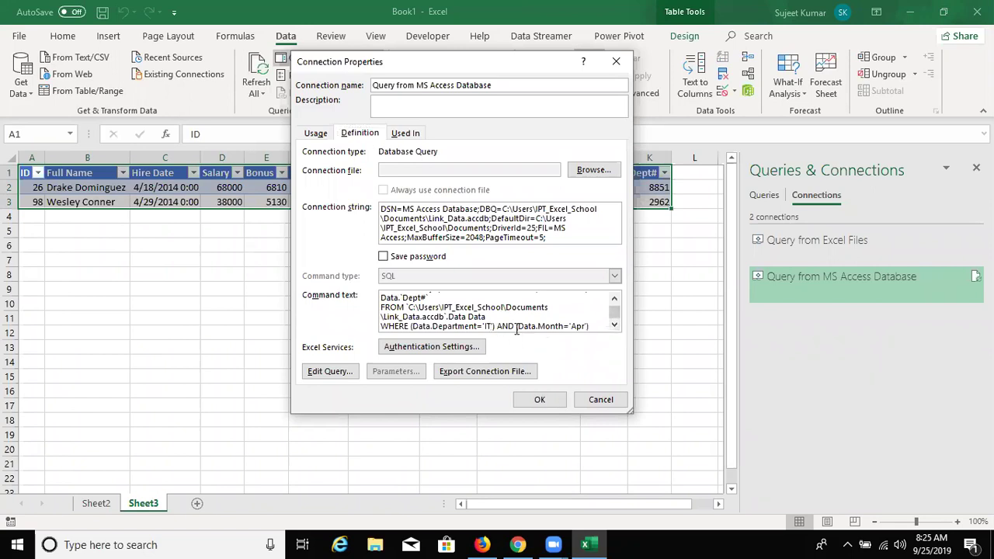
pyautogui.press('Delete')
pyautogui.press('Delete')
pyautogui.press('BackSpace')
pyautogui.press('BackSpace')
pyautogui.press('BackSpace')
pyautogui.write('?')
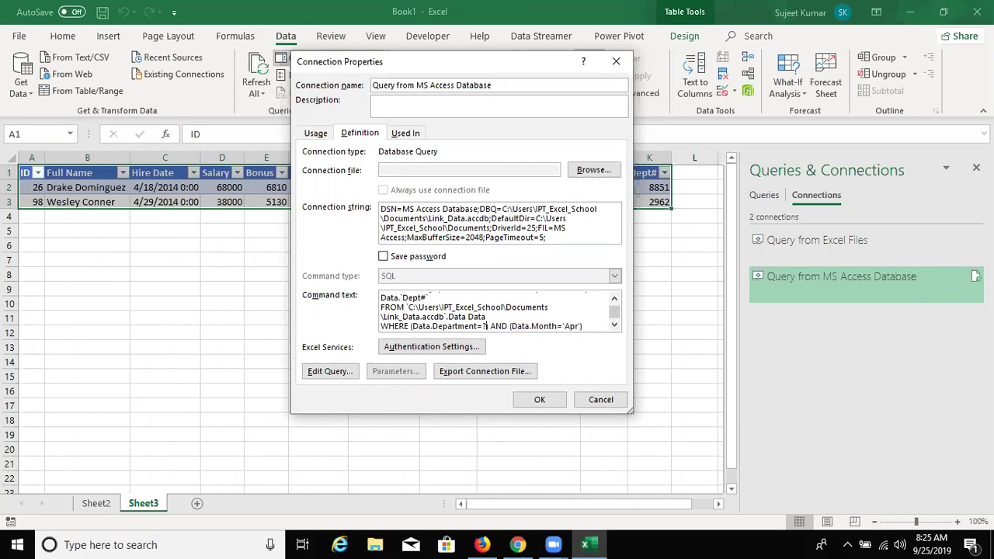
pyautogui.click(563, 326)
# Save the SQL and link Parameter1 to =Sheet3!$M$1, refreshing automatically when it changes
pyautogui.click(540, 400)
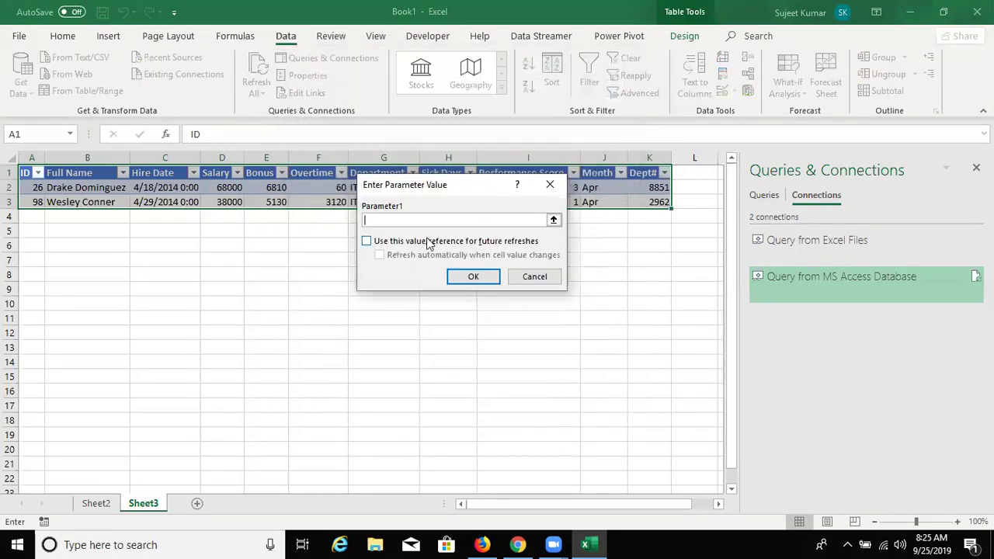
pyautogui.click(431, 241)
pyautogui.click(437, 255)
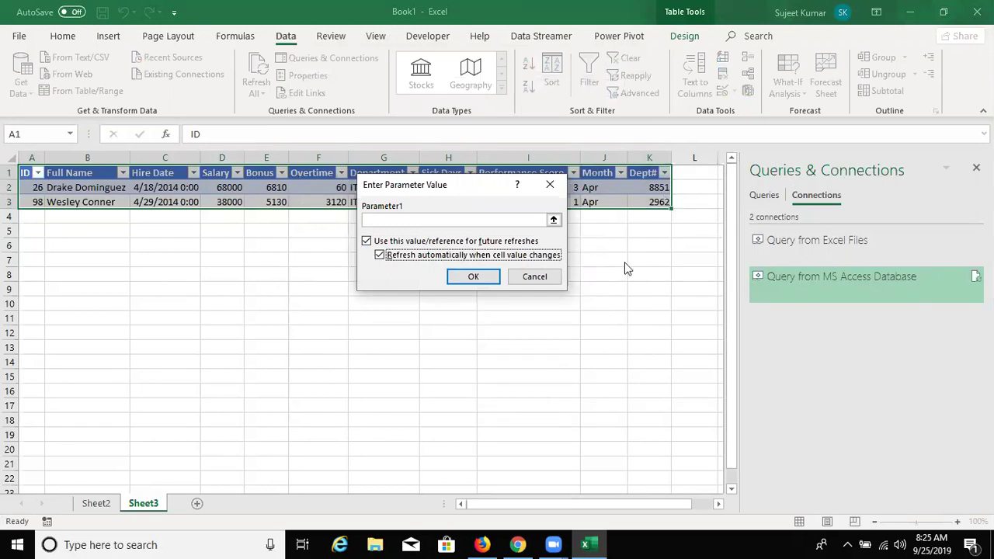
pyautogui.click(545, 220)
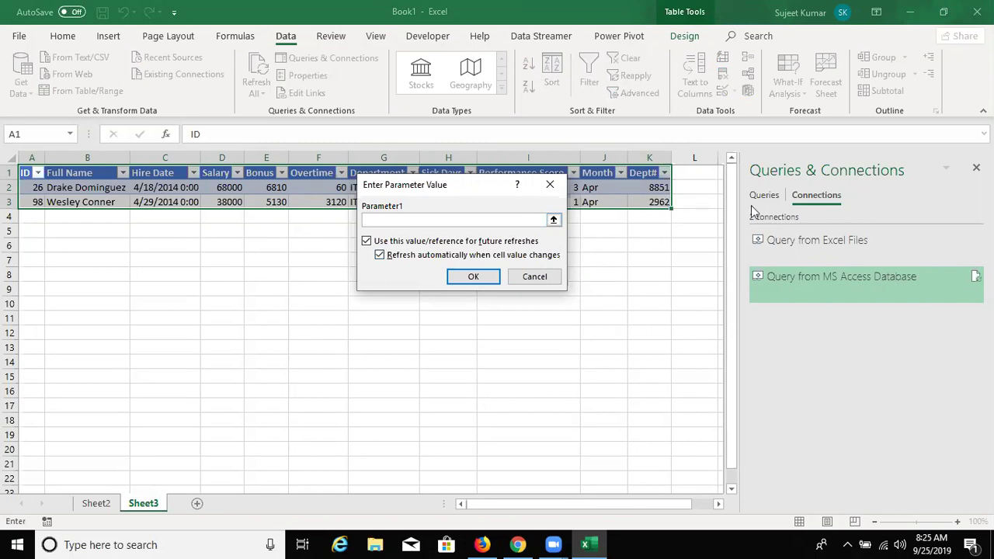
pyautogui.click(976, 168)
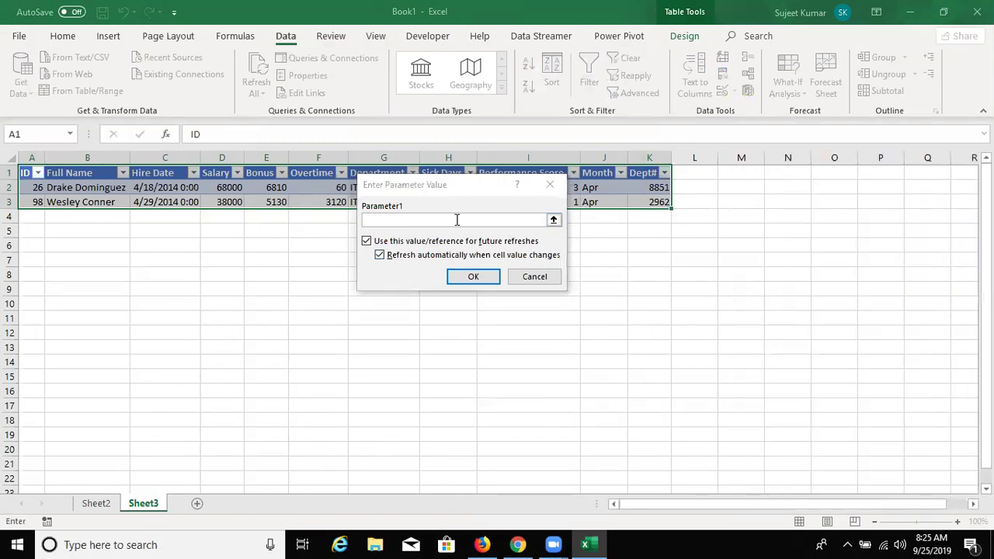
pyautogui.click(736, 170)
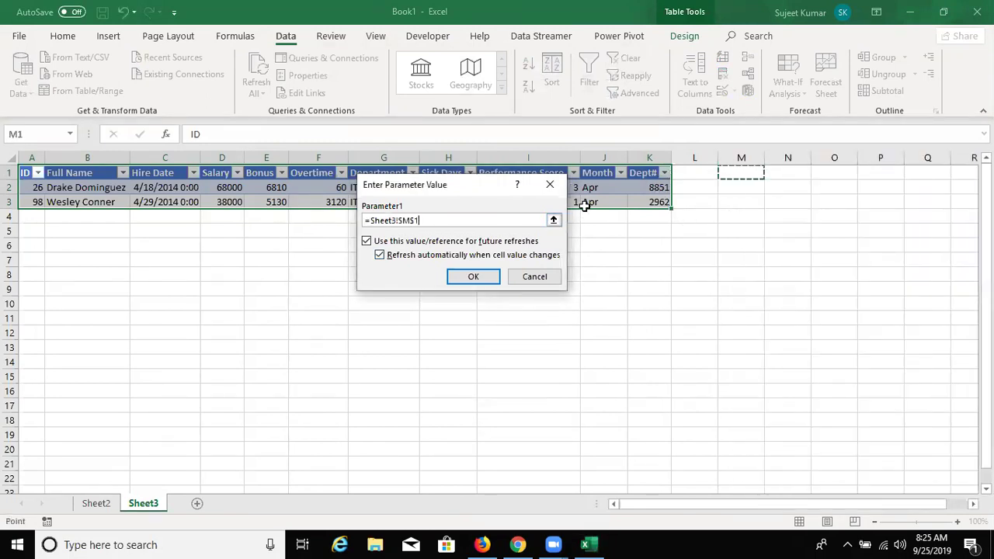
pyautogui.click(492, 278)
# Link Parameter2 to =Sheet3!$M$2 with automatic refresh when the cell changes
pyautogui.click(448, 241)
pyautogui.click(454, 255)
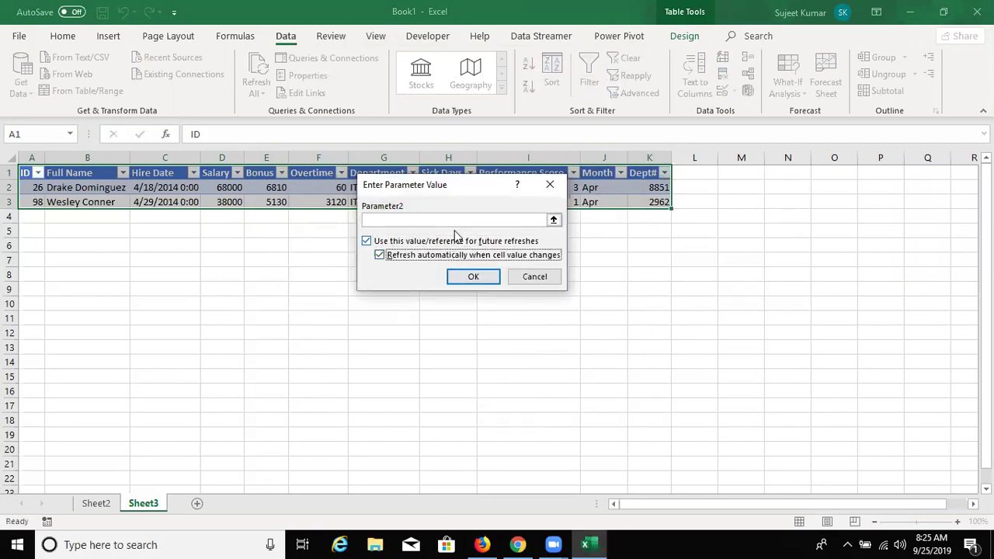
pyautogui.click(737, 189)
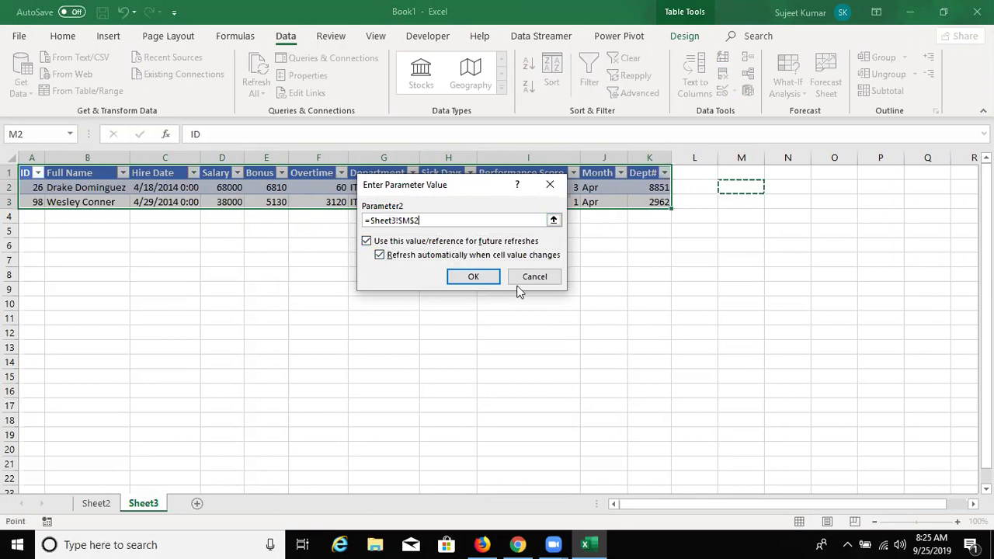
pyautogui.click(490, 277)
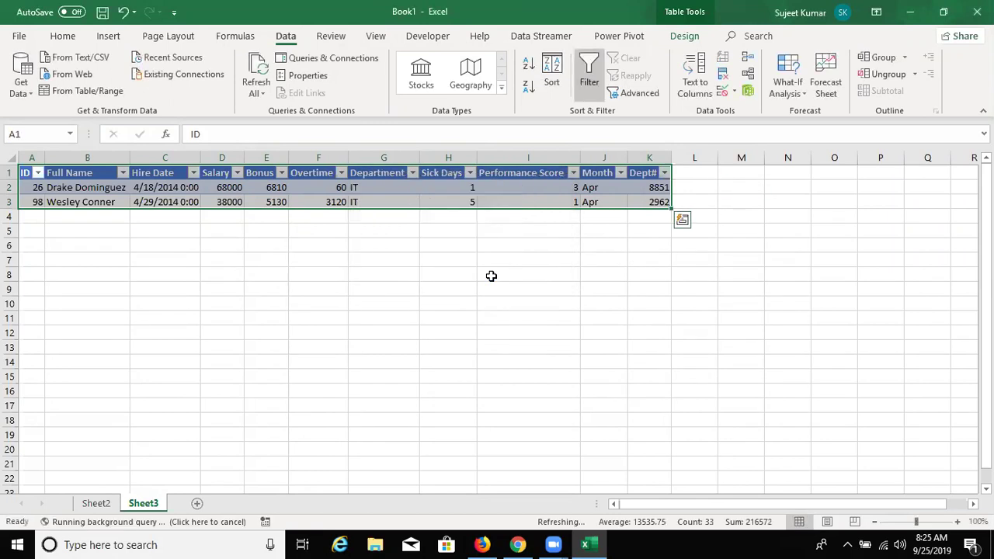
# Enter IT in M1 and Apr in M2 as the query parameters
pyautogui.click(688, 177)
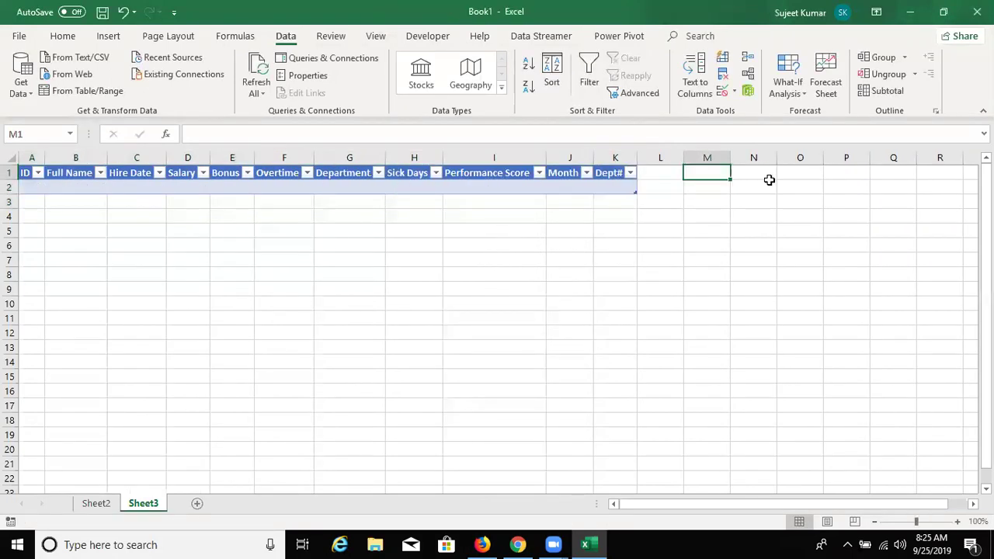
pyautogui.write('IT')
pyautogui.press('Return')
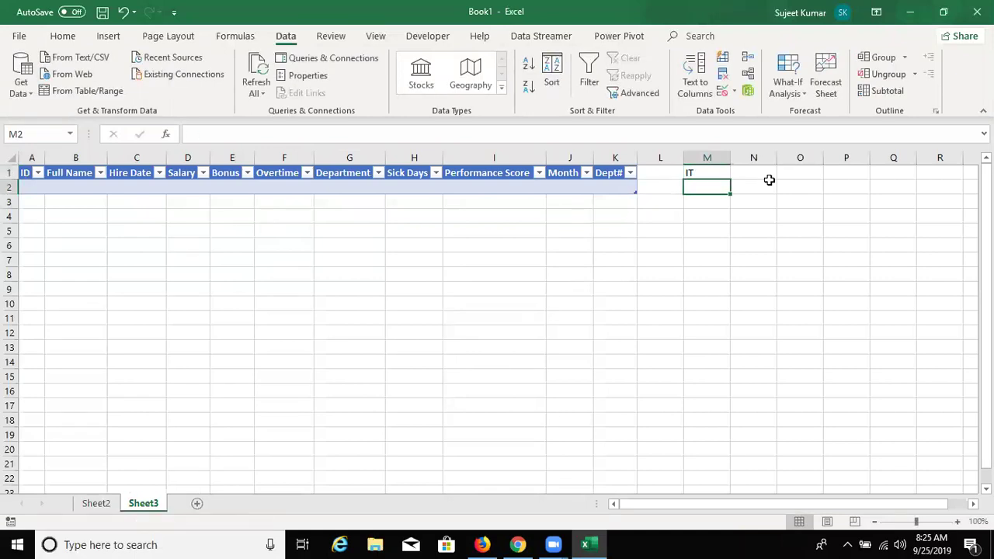
pyautogui.write('Apr')
pyautogui.press('Return')
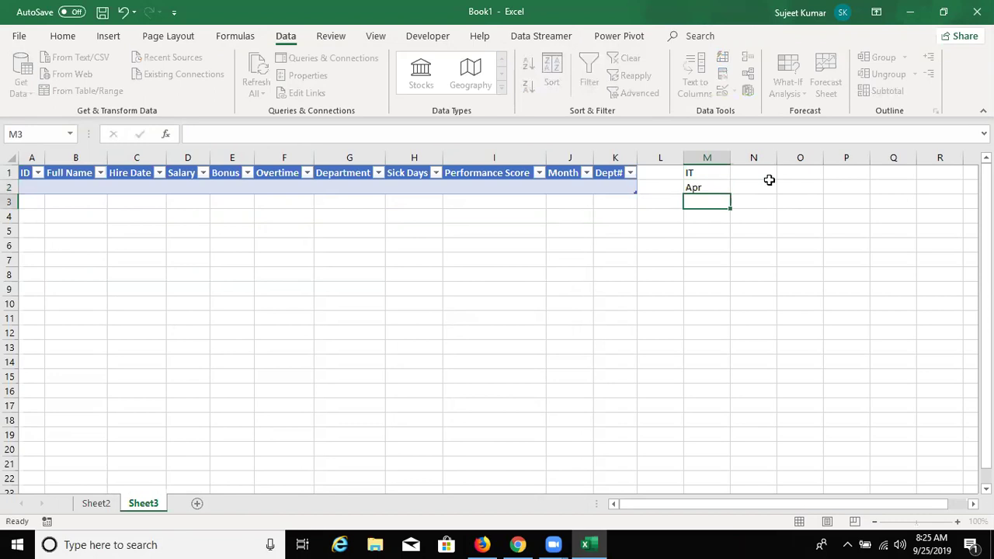
# Change the M2 month successively to Jul, Jun and Aug, refreshing the table each time
pyautogui.press('Up')
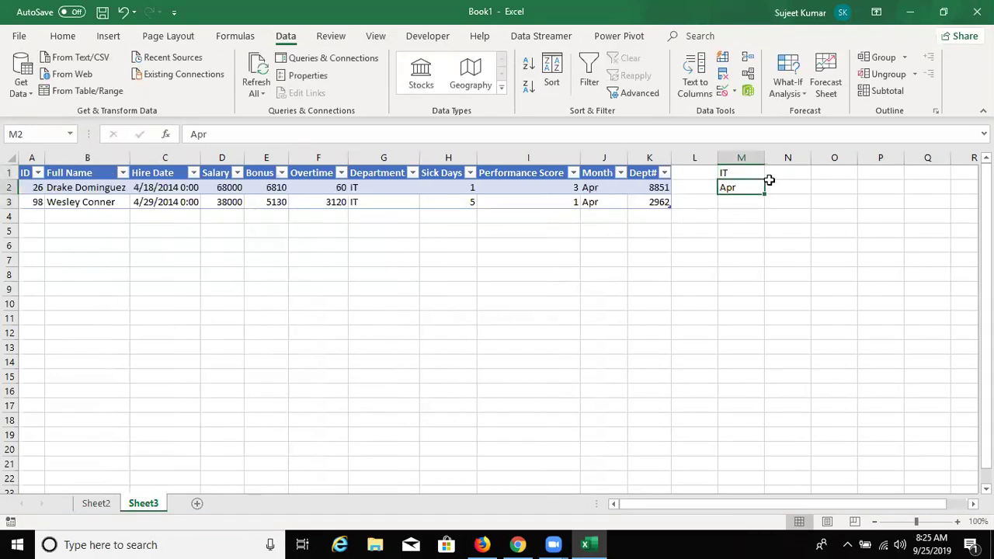
pyautogui.write('Jul')
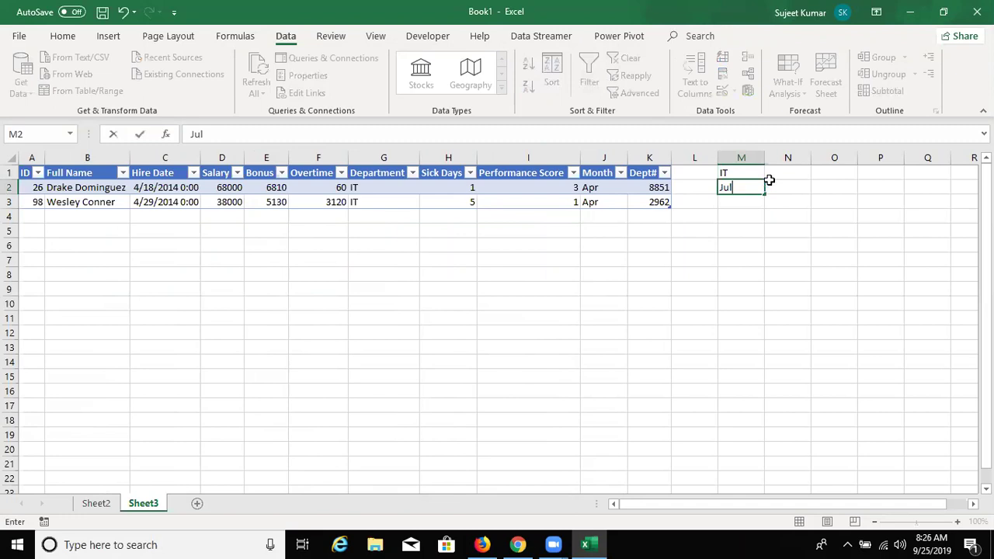
pyautogui.press('Return')
pyautogui.press('Up')
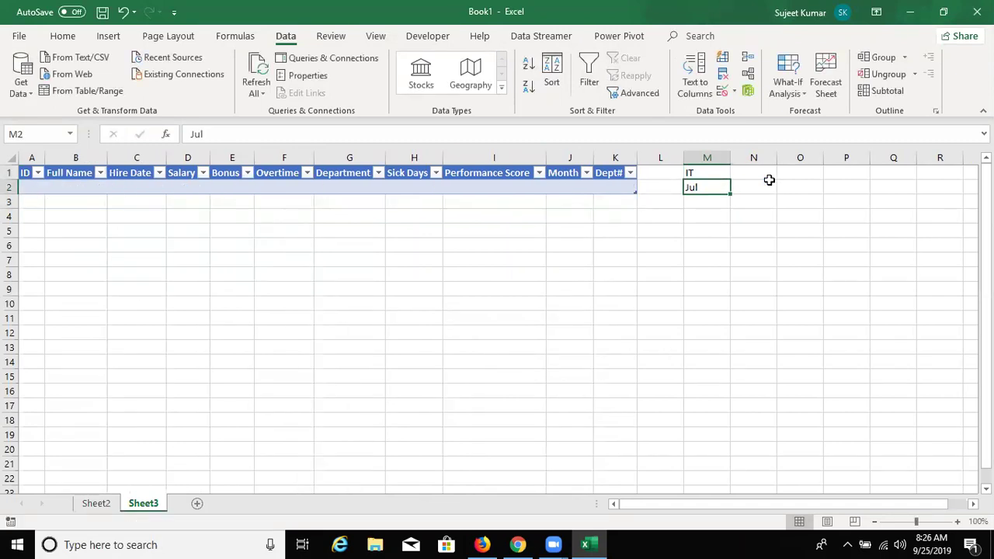
pyautogui.write('Jun')
pyautogui.press('Return')
pyautogui.press('Up')
pyautogui.write('Aug')
pyautogui.press('Return')
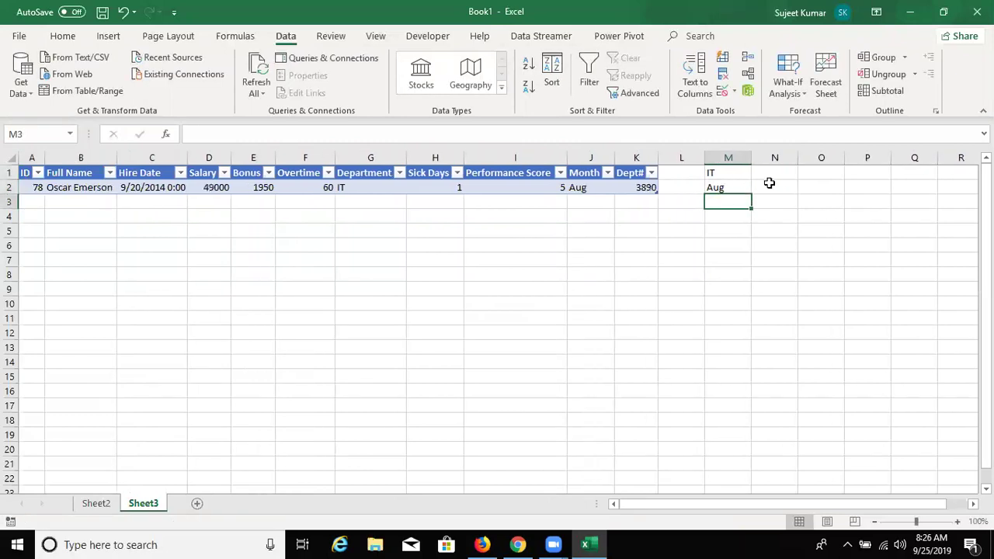
# Replace AND with OR between the Department and Month conditions in the Access connection's SQL
pyautogui.click(722, 186)
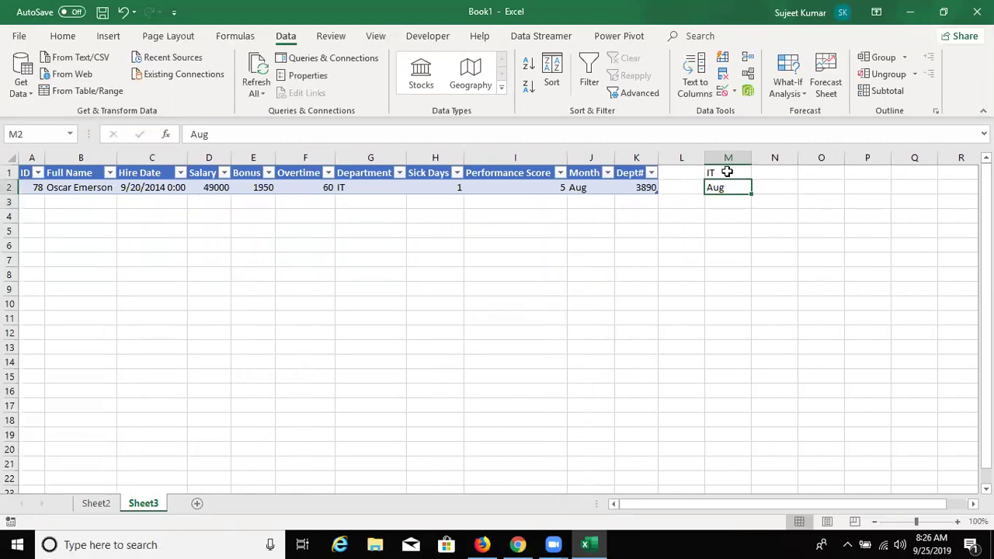
pyautogui.click(326, 58)
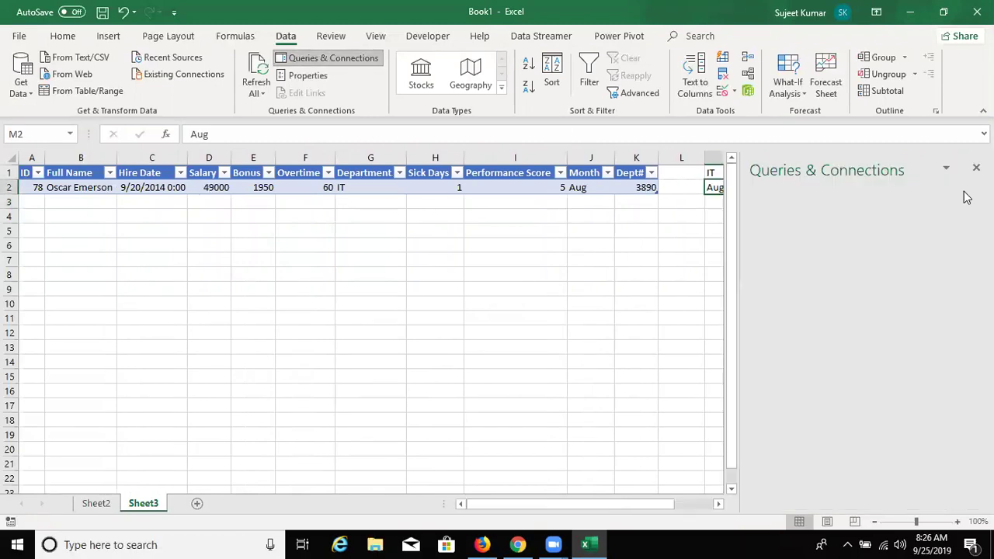
pyautogui.doubleClick(871, 286)
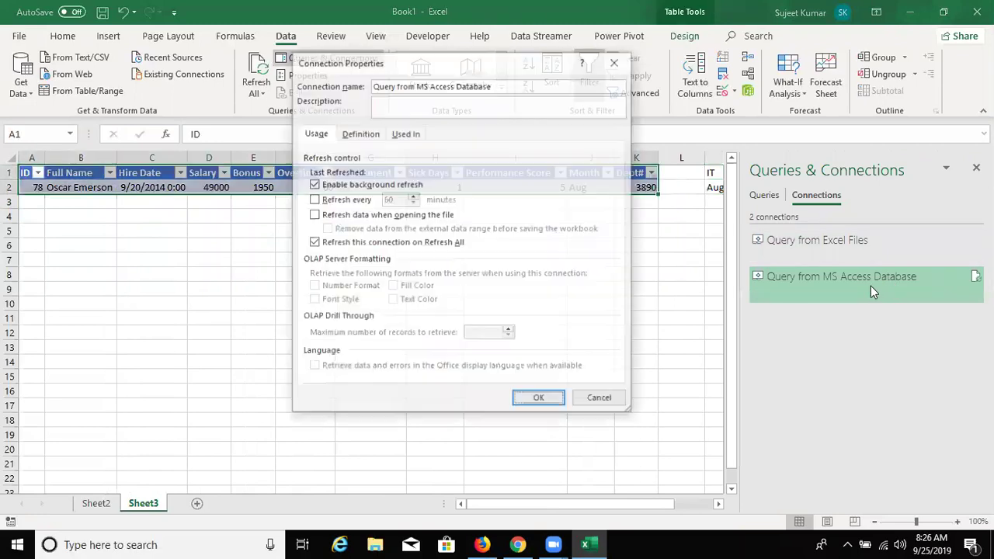
pyautogui.click(370, 133)
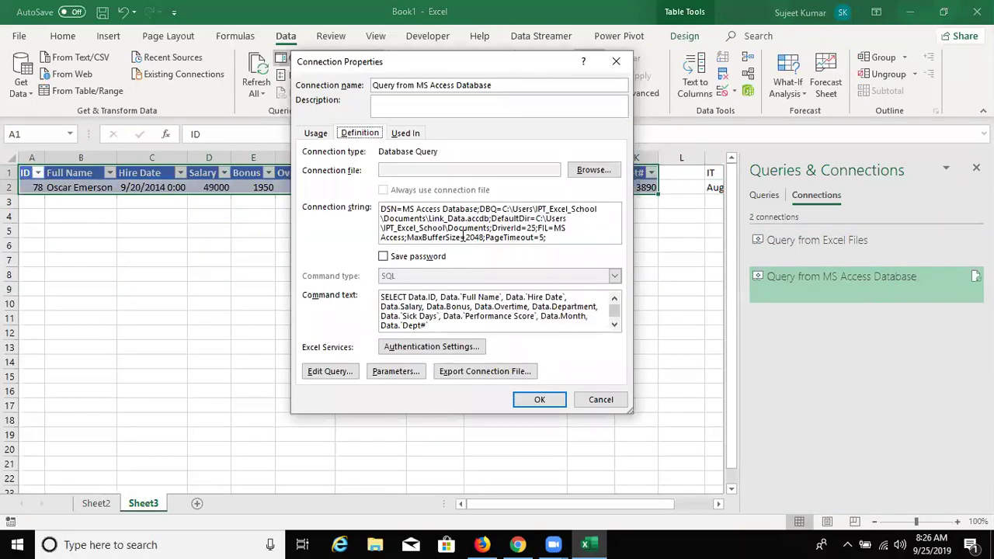
pyautogui.click(614, 326)
pyautogui.click(615, 326)
pyautogui.doubleClick(502, 323)
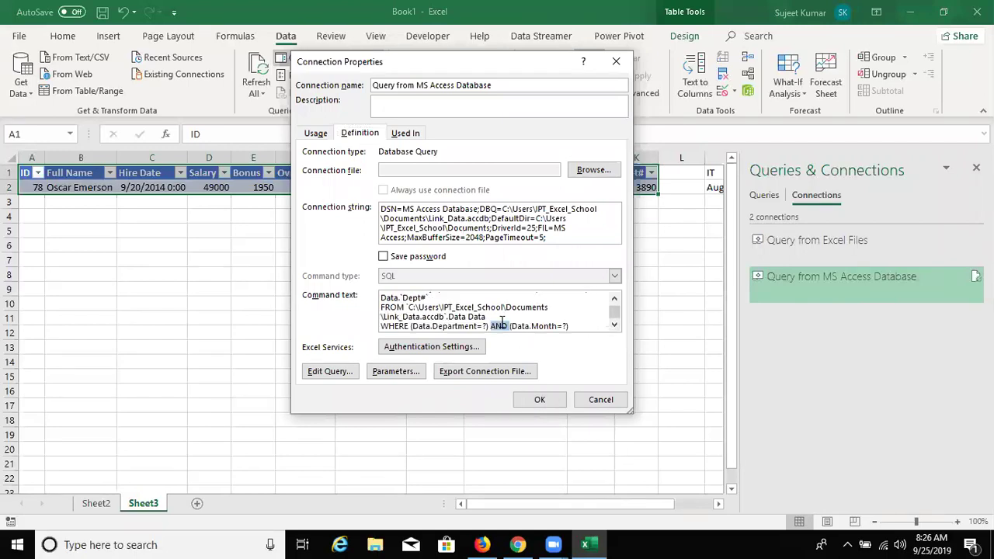
pyautogui.write('or')
pyautogui.click(542, 400)
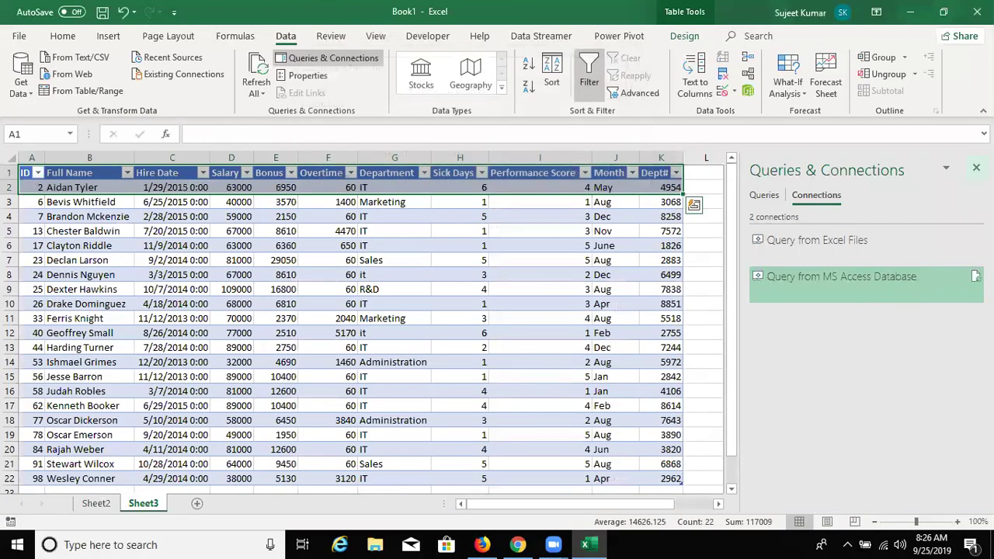
# Close the connections pane and delete Aug from M2, leaving only the IT filter active
pyautogui.click(976, 168)
pyautogui.click(738, 277)
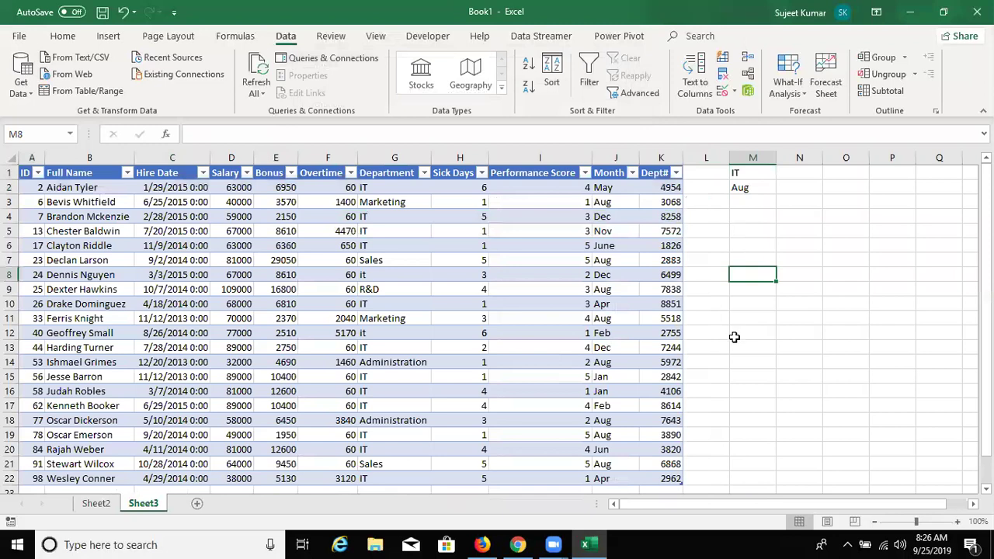
pyautogui.click(744, 201)
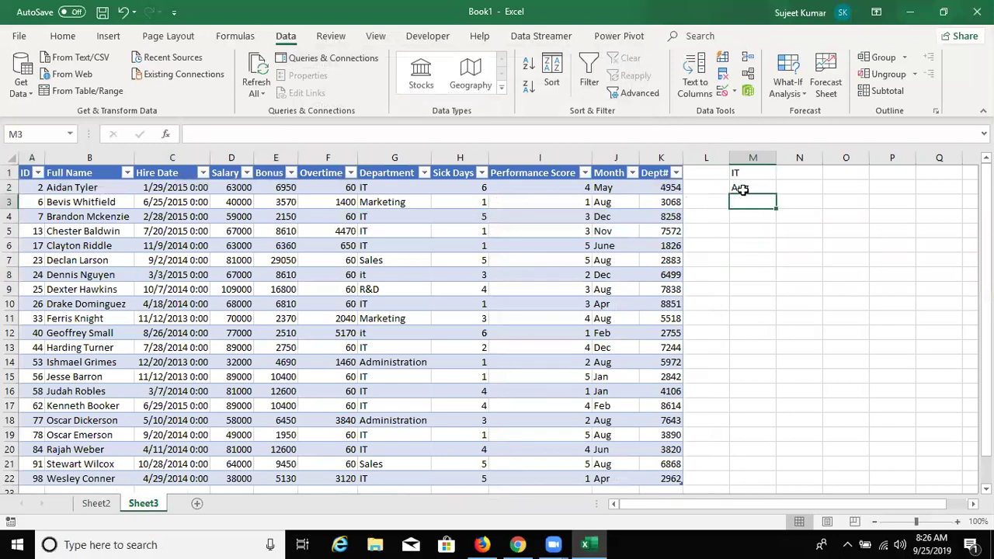
pyautogui.click(744, 190)
pyautogui.press('Delete')
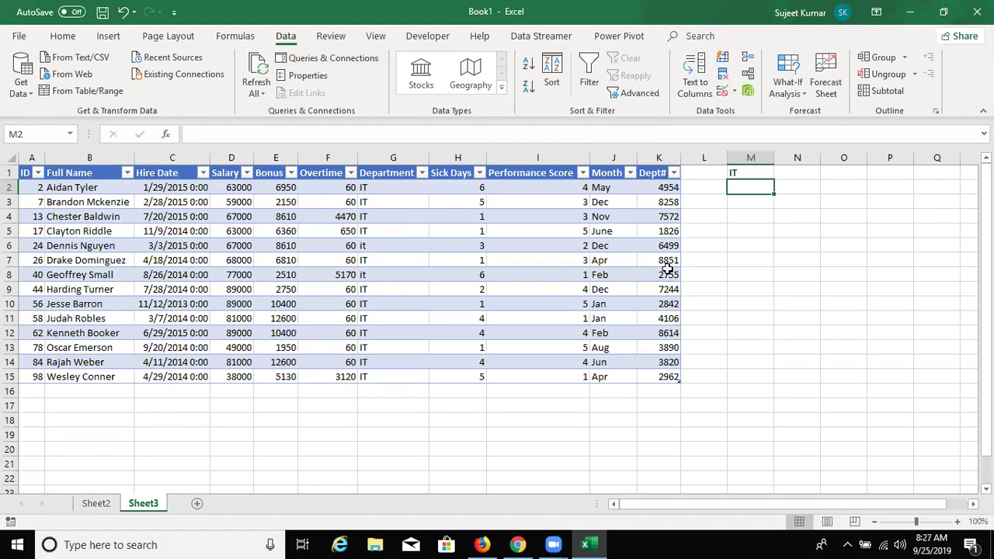
# Review the Access connection's SQL SELECT fields, FROM path and WHERE parameters, then close without changes
pyautogui.click(330, 58)
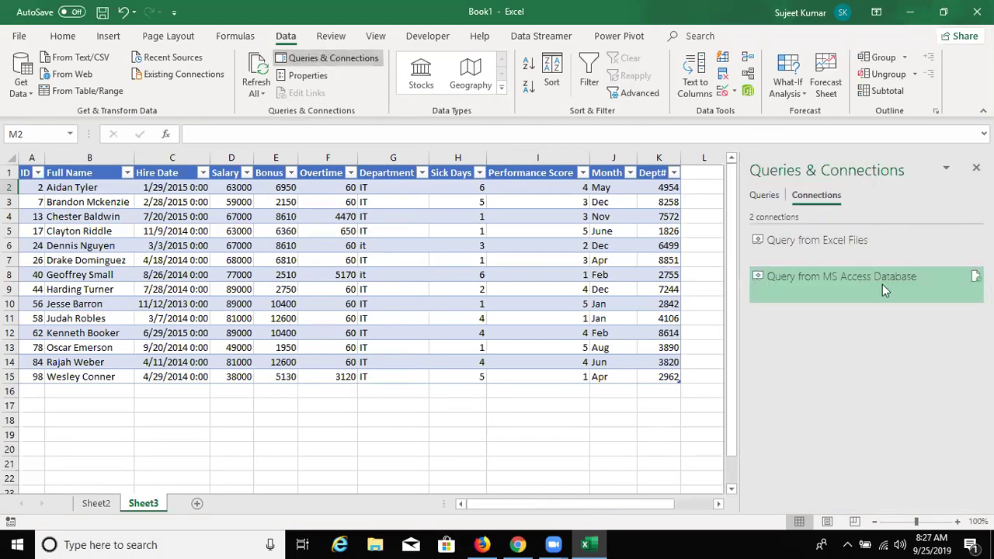
pyautogui.click(863, 292)
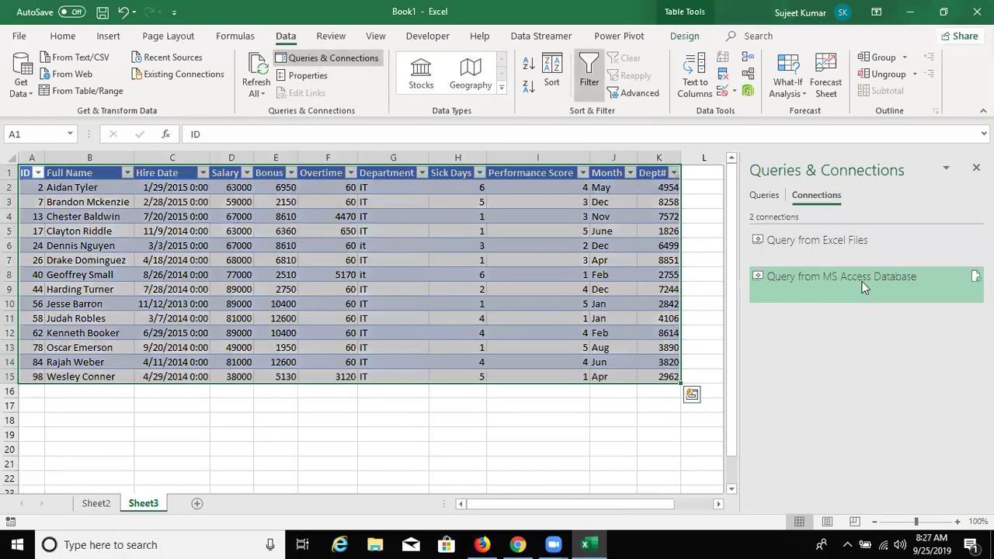
pyautogui.doubleClick(864, 284)
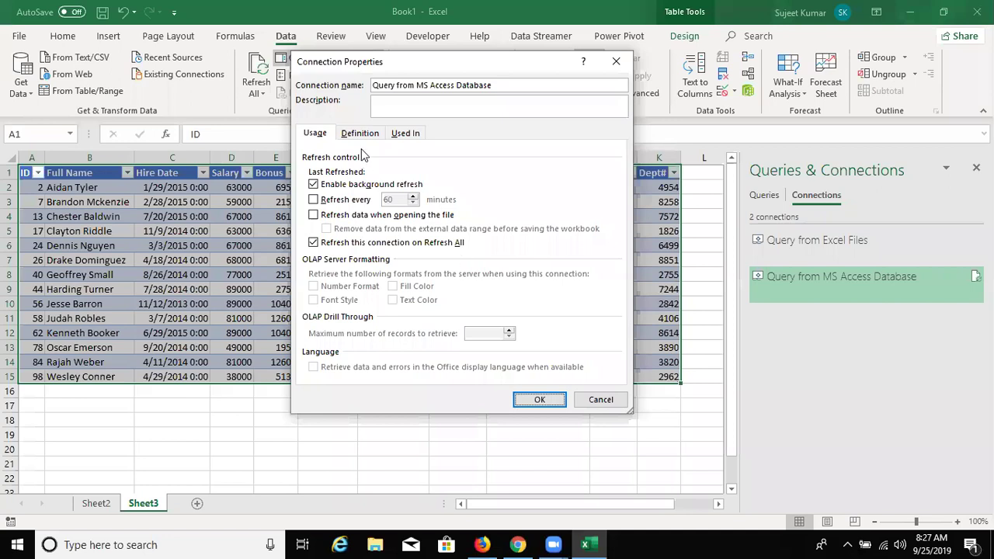
pyautogui.click(359, 133)
pyautogui.scroll(-1, 431, 312)
pyautogui.scroll(-1, 431, 312)
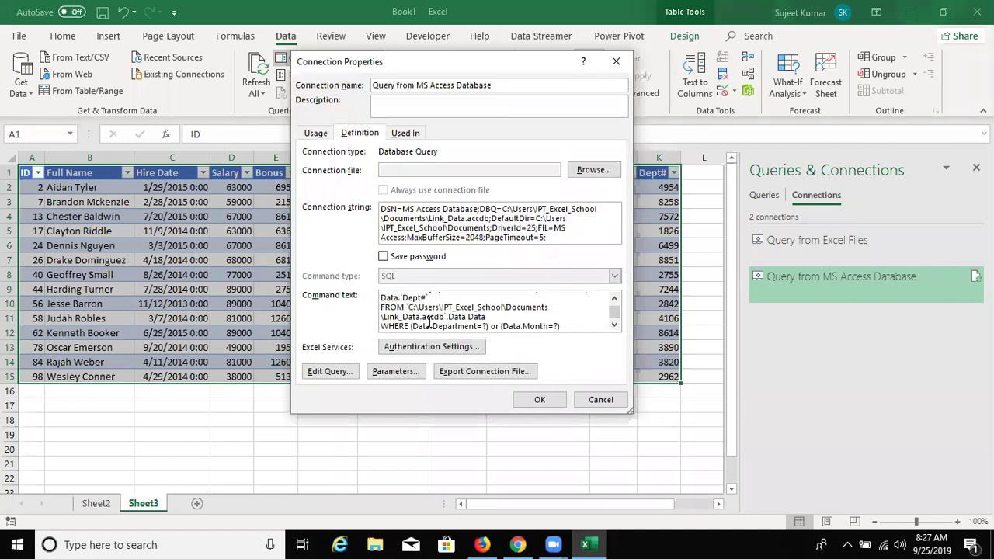
pyautogui.scroll(2, 426, 317)
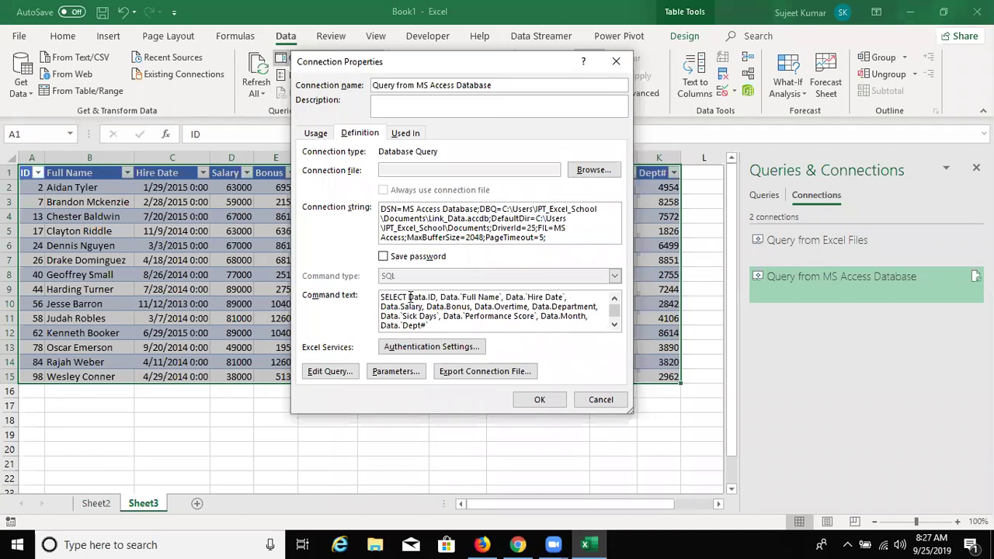
pyautogui.moveTo(409, 297); pyautogui.dragTo(473, 327)
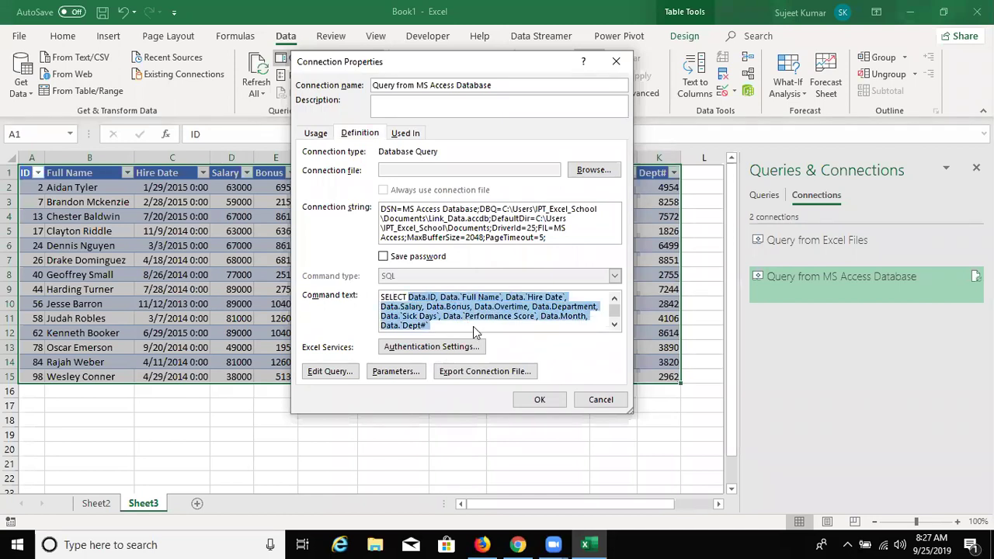
pyautogui.scroll(-1, 473, 326)
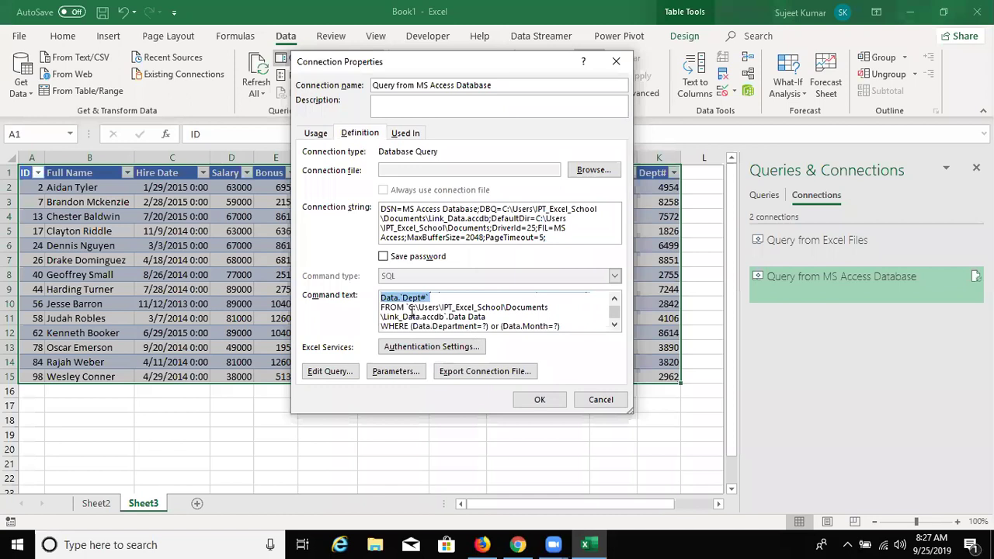
pyautogui.moveTo(409, 308); pyautogui.dragTo(480, 323)
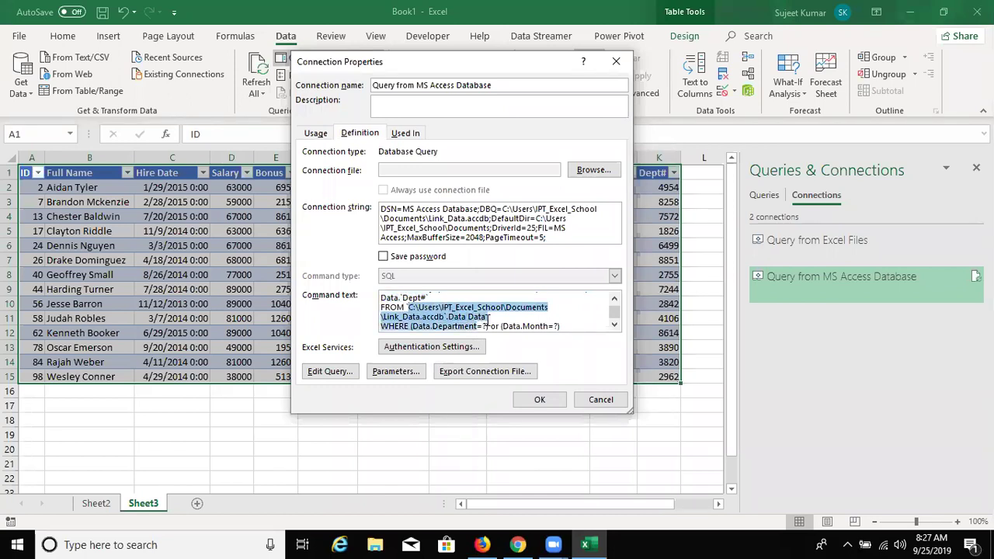
pyautogui.click(412, 326)
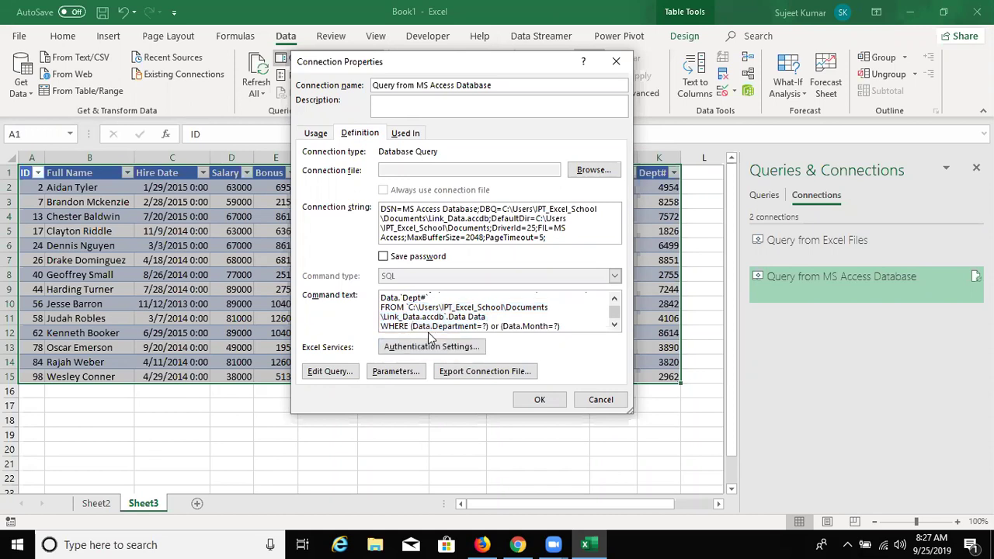
pyautogui.press('Escape')
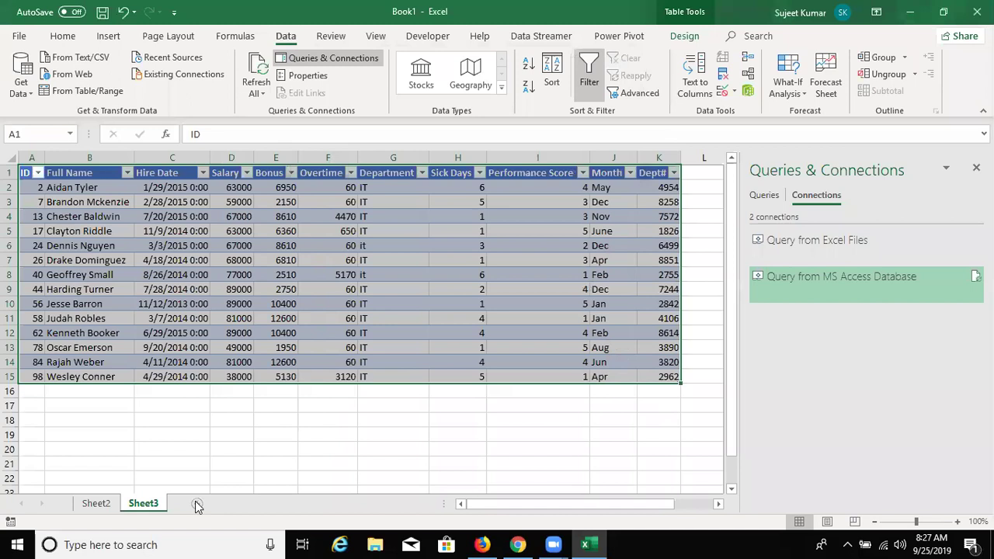
# Add a new Sheet5 and start a Microsoft Query import using the Excel Files data source
pyautogui.click(196, 503)
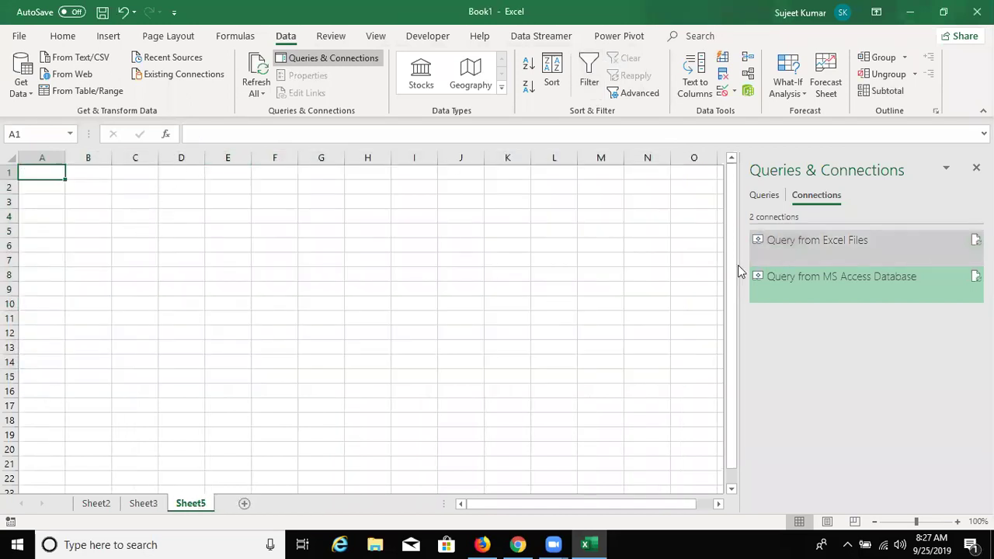
pyautogui.click(976, 168)
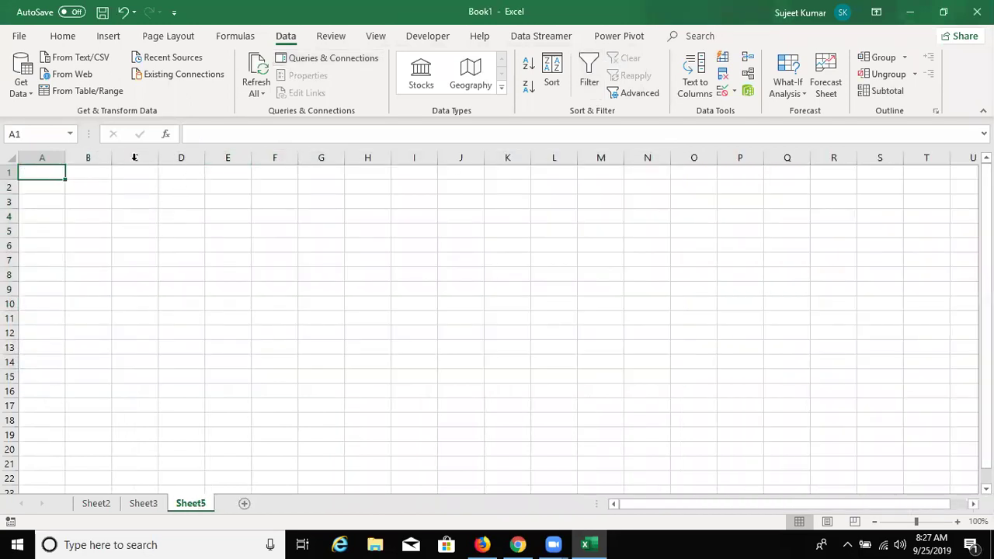
pyautogui.click(21, 84)
pyautogui.moveTo(37, 124)
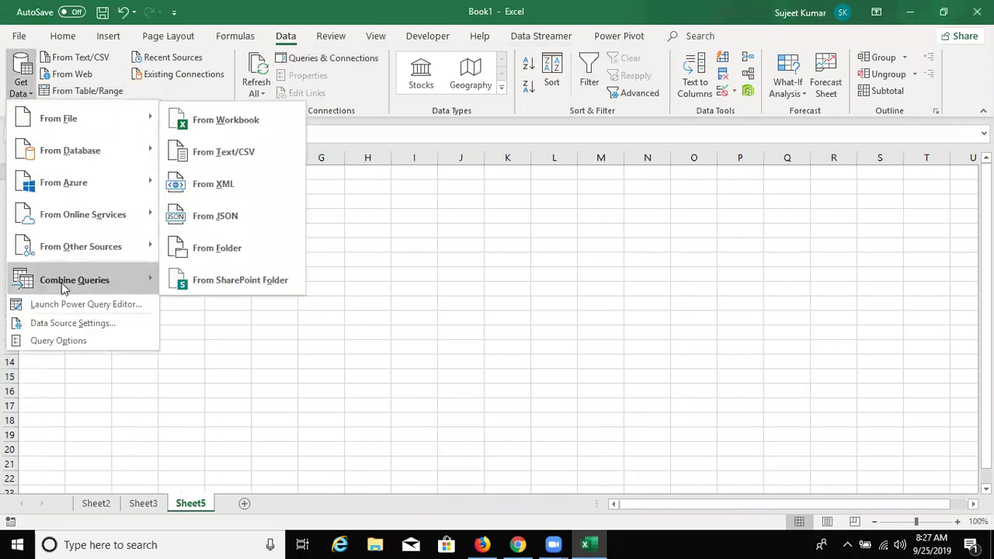
pyautogui.moveTo(68, 261)
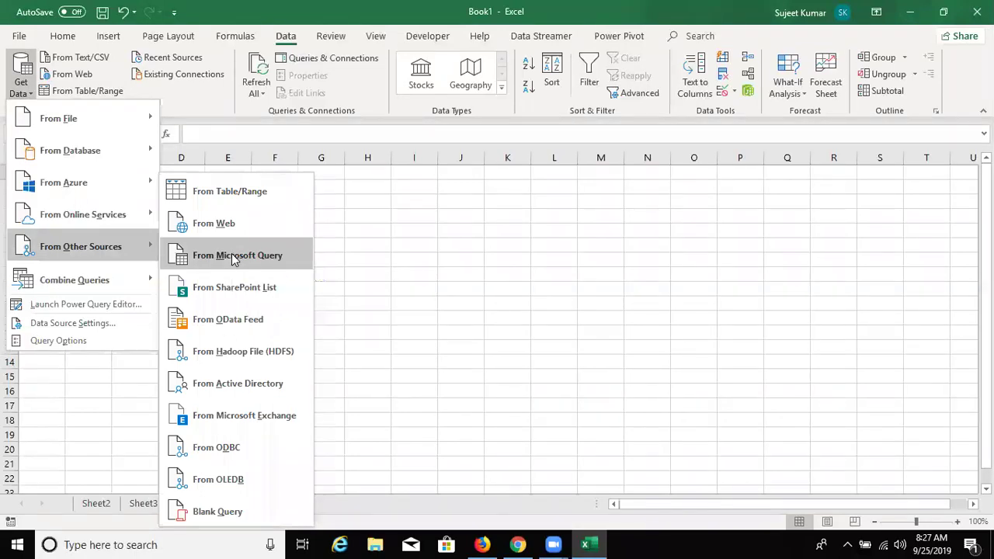
pyautogui.click(231, 257)
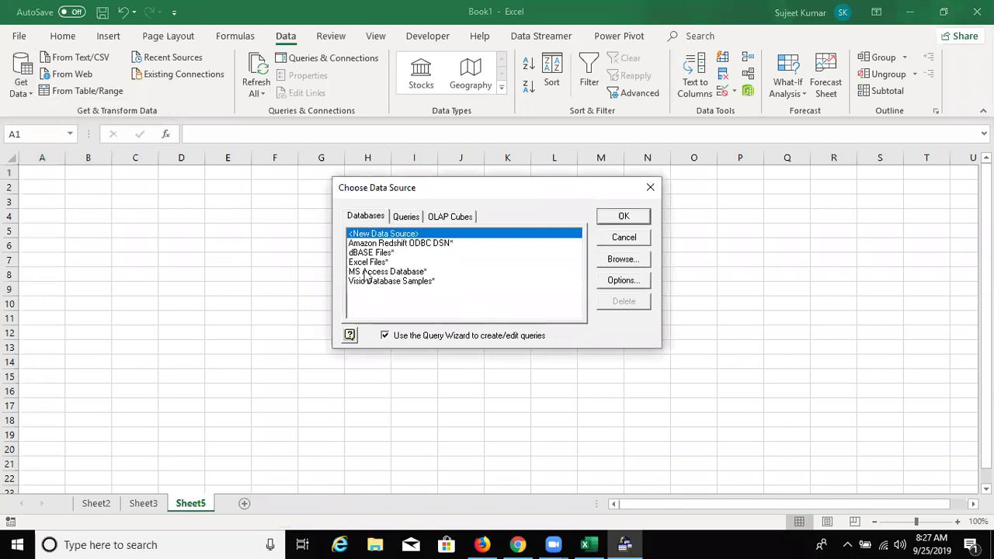
pyautogui.click(357, 263)
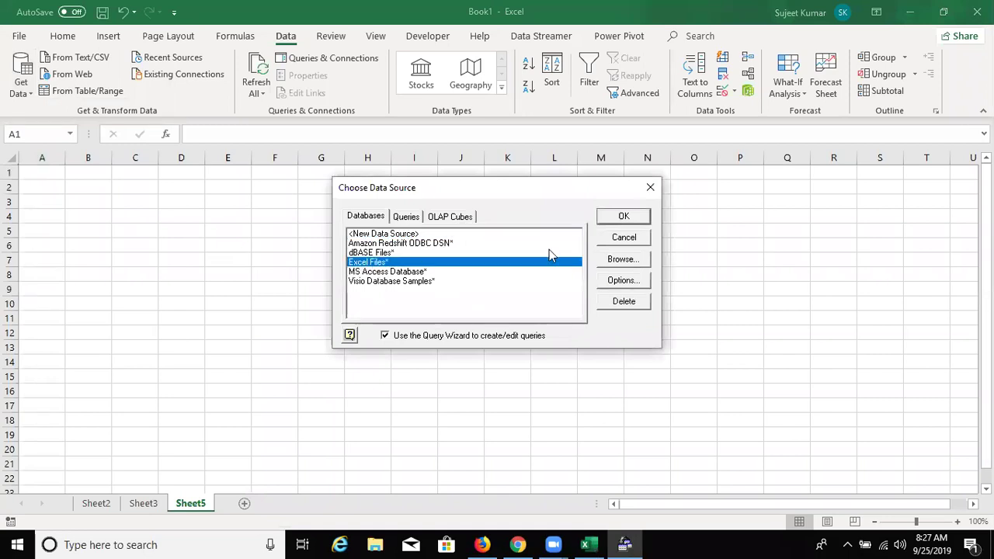
pyautogui.click(625, 218)
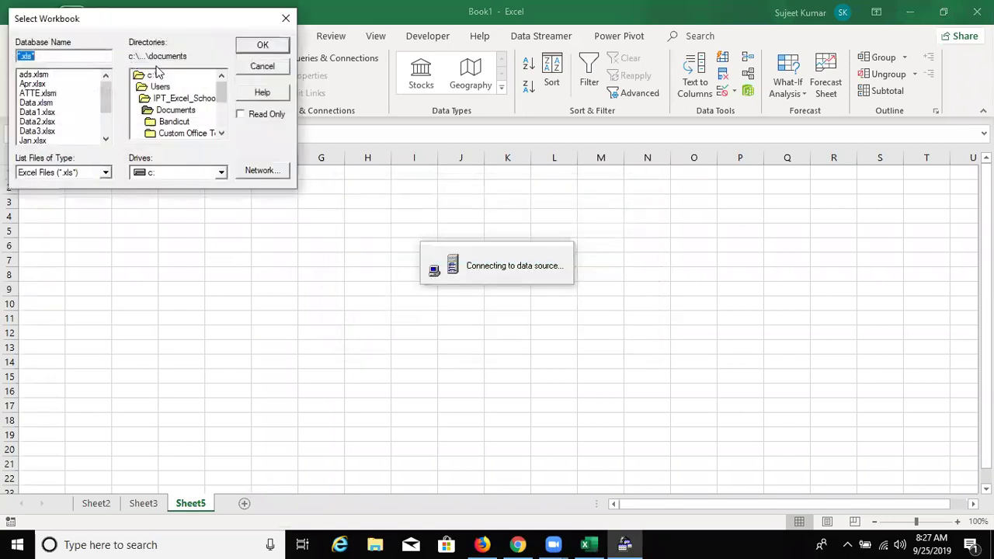
# Pick Data.xlsm, include all Data$ columns, and finish without filtering or sorting
pyautogui.click(35, 104)
pyautogui.click(264, 46)
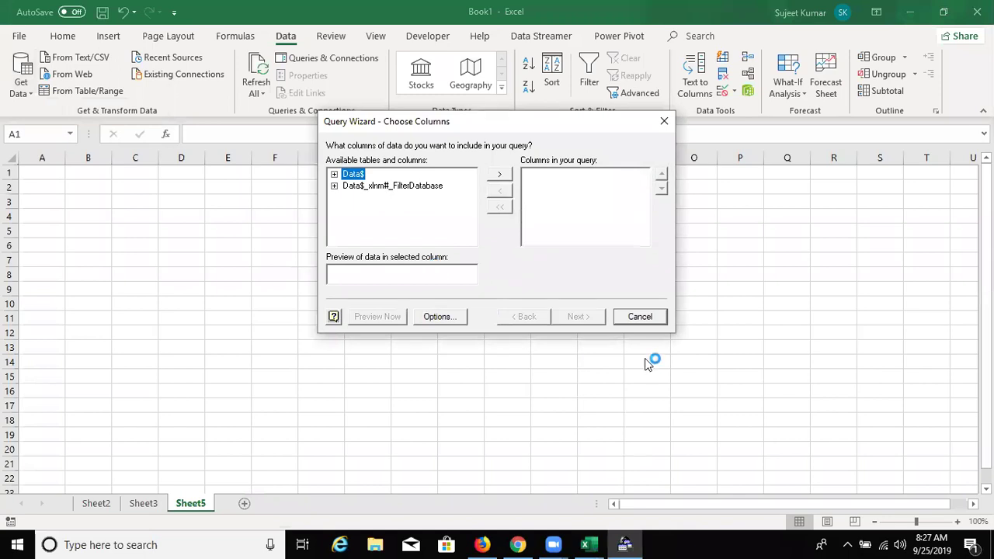
pyautogui.click(500, 175)
pyautogui.click(588, 327)
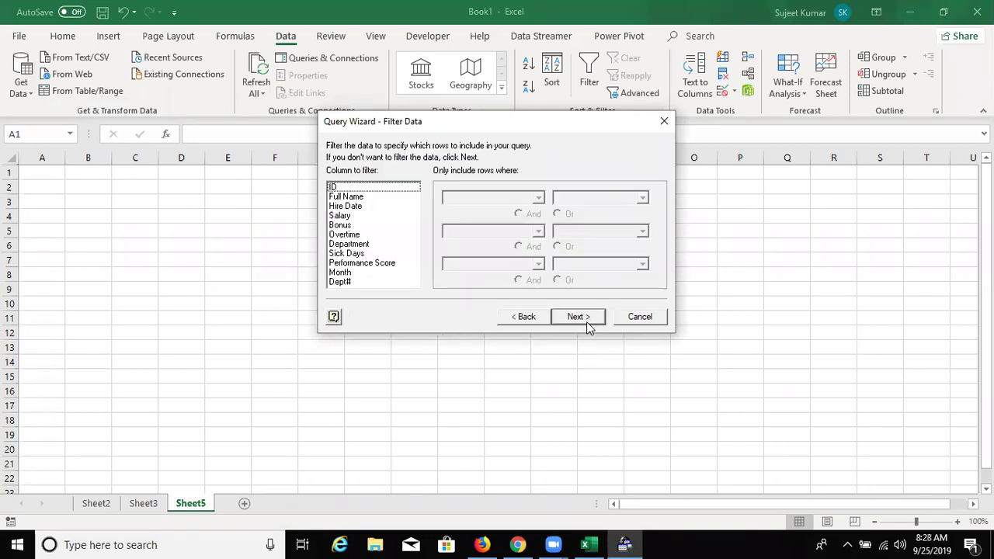
pyautogui.click(588, 327)
pyautogui.click(574, 318)
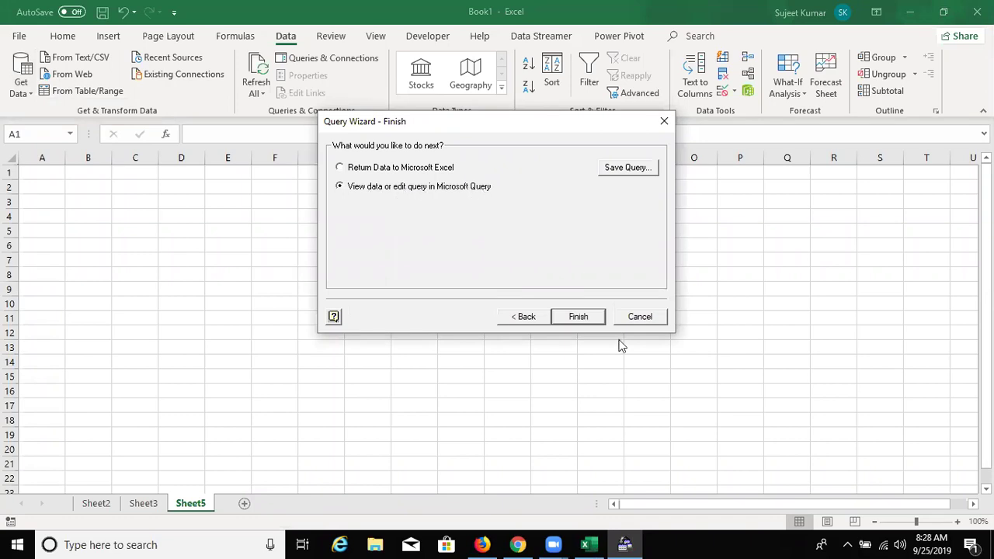
pyautogui.click(581, 320)
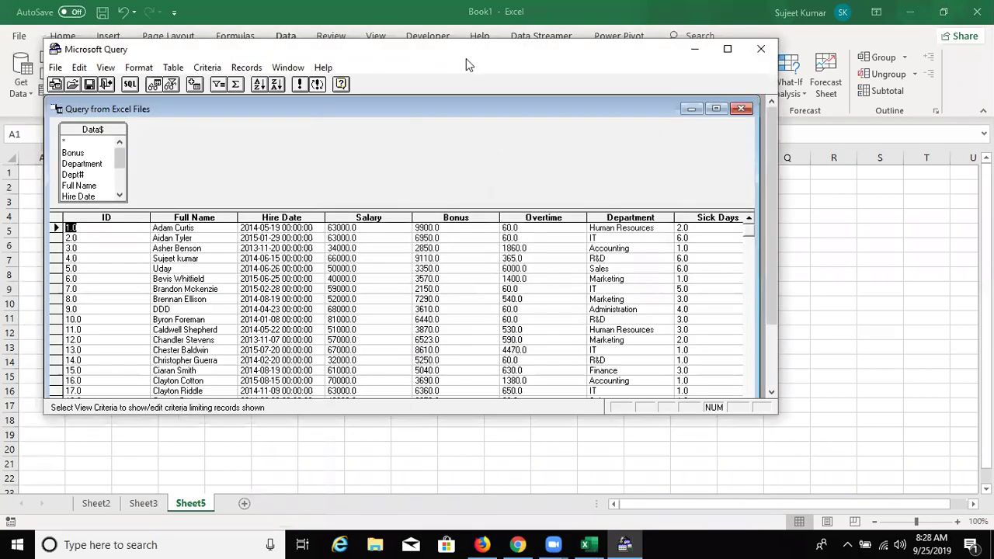
# Replace the SELECT column list with * in the query's SQL, then reopen the SQL to check it
pyautogui.moveTo(468, 66); pyautogui.dragTo(650, 79)
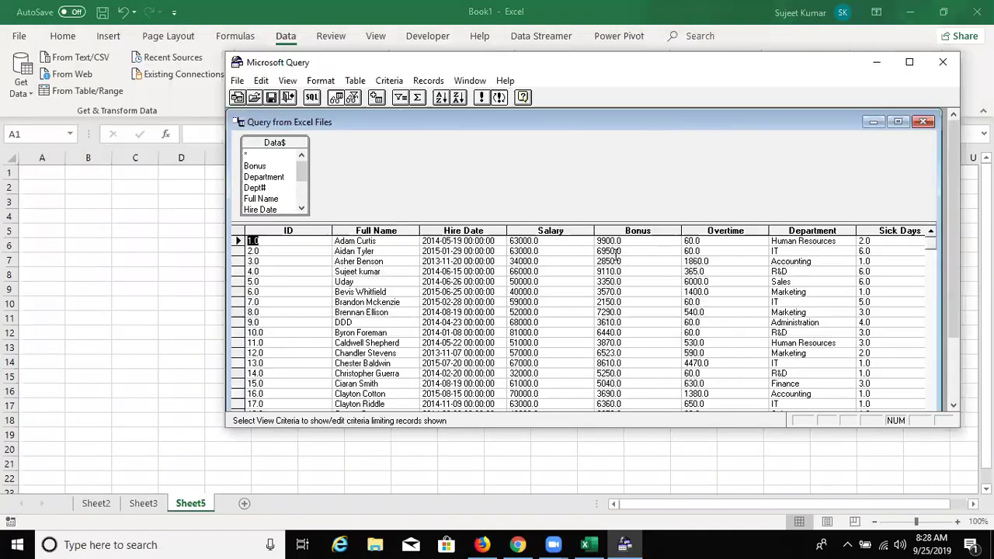
pyautogui.click(311, 97)
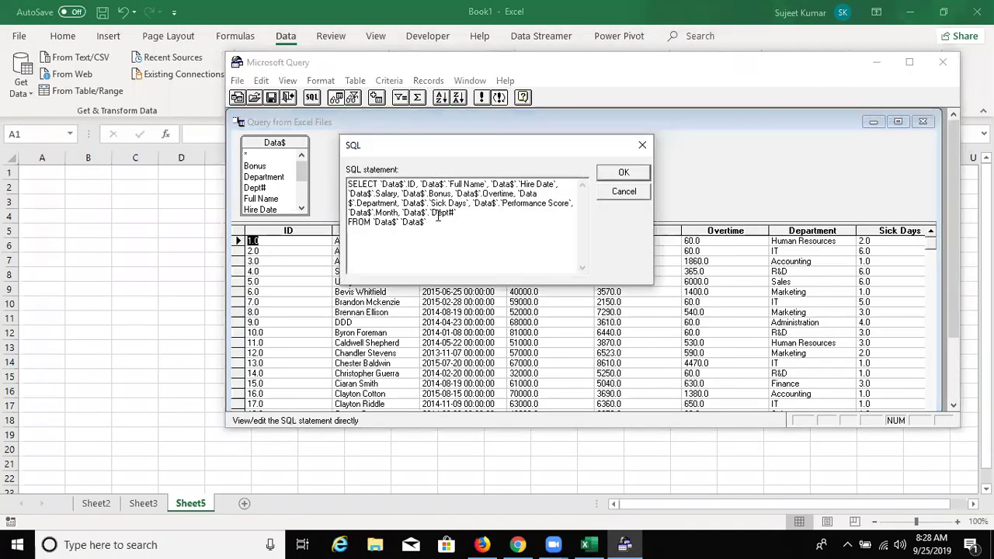
pyautogui.moveTo(477, 212); pyautogui.dragTo(381, 184)
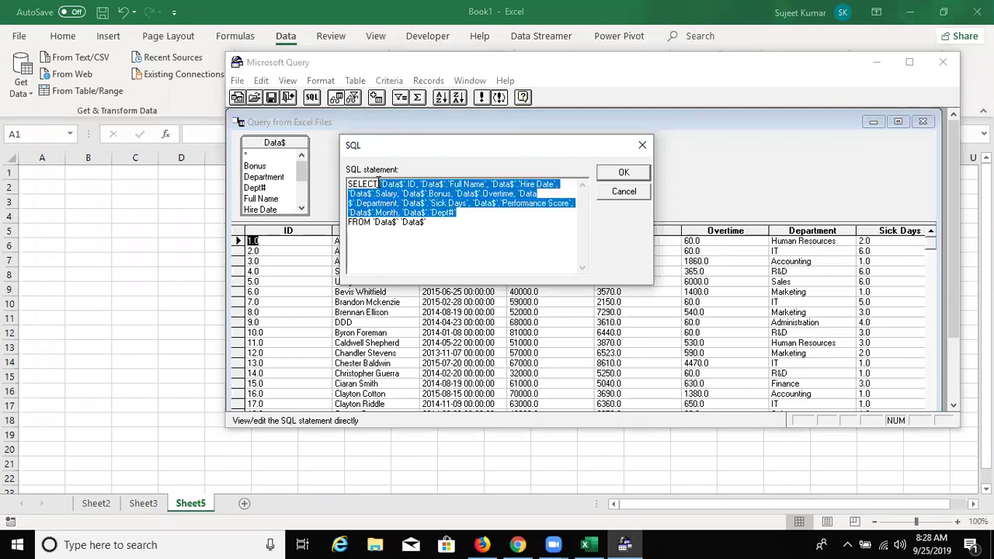
pyautogui.press('Delete')
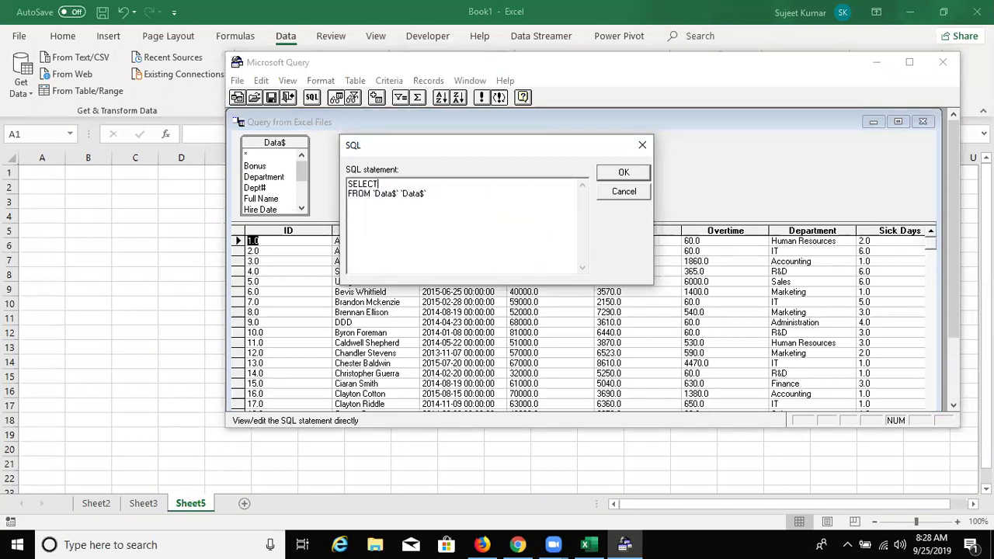
pyautogui.click(622, 172)
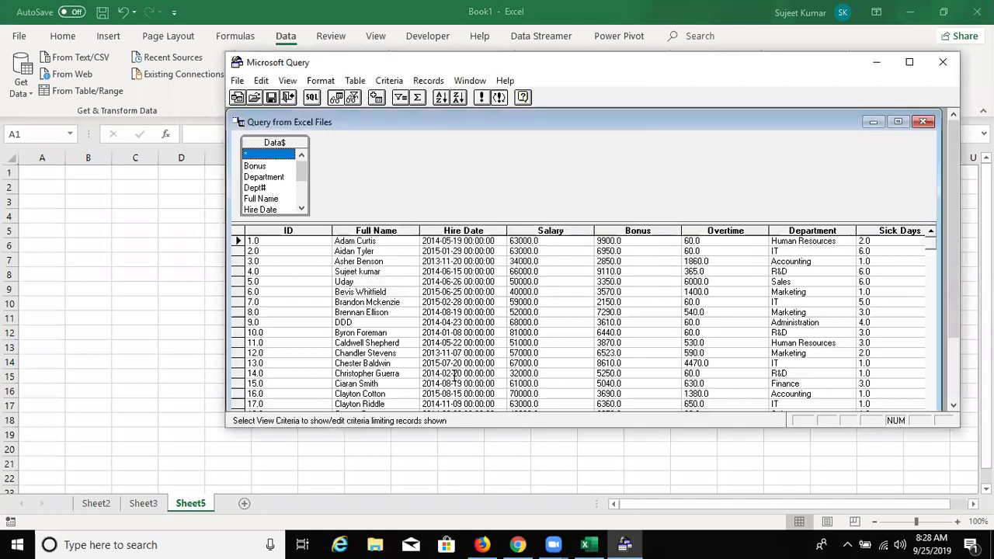
pyautogui.click(311, 98)
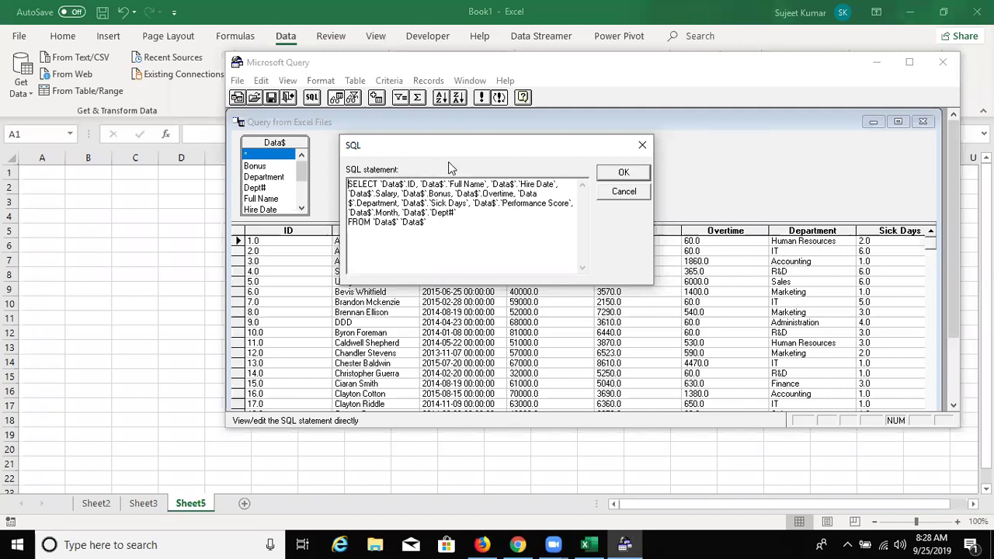
# Replace the SQL with 'Select * from Data$', accepting the graphical-display warning and fixing the table name
pyautogui.moveTo(447, 146); pyautogui.dragTo(466, 240)
pyautogui.hotkey('ctrl', 'a')
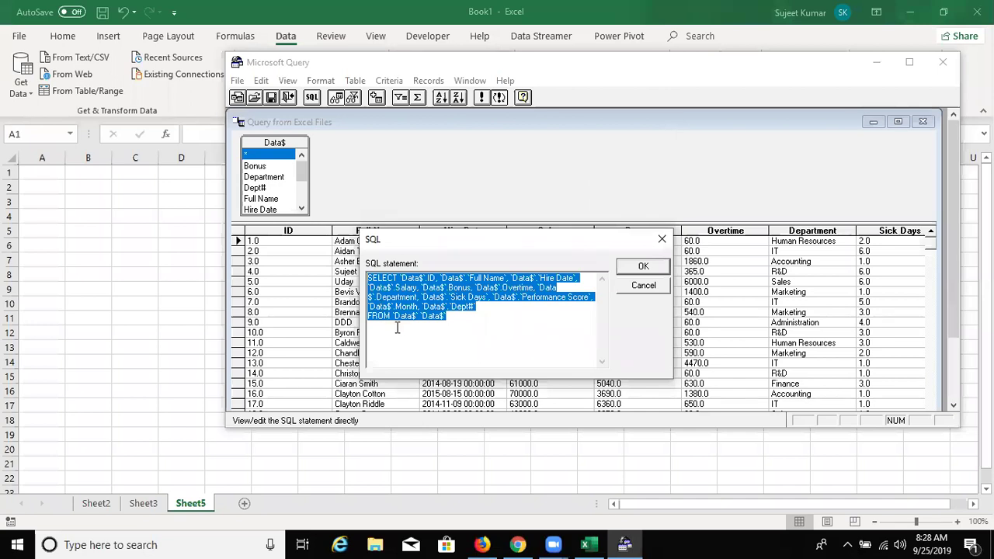
pyautogui.press('Delete')
pyautogui.write('Select *')
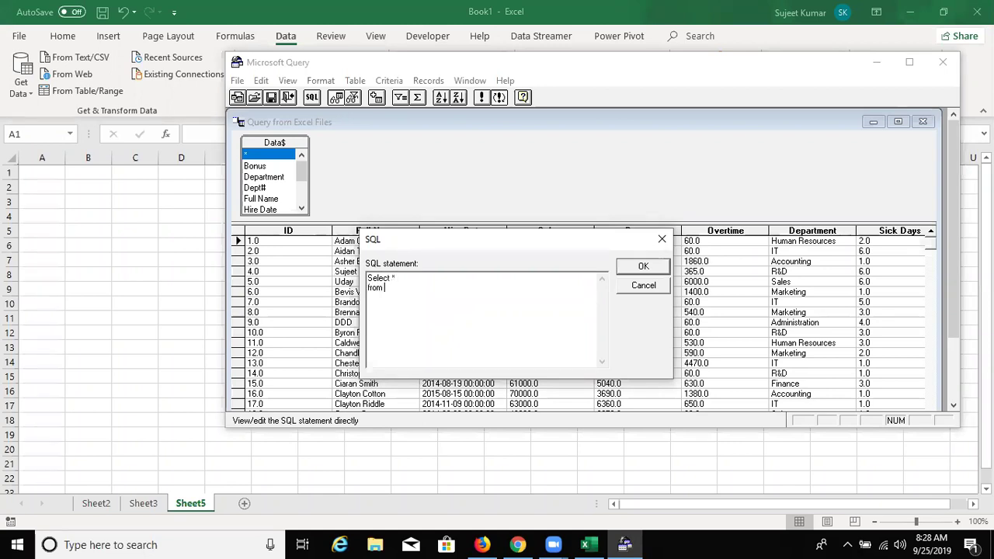
pyautogui.write('a')
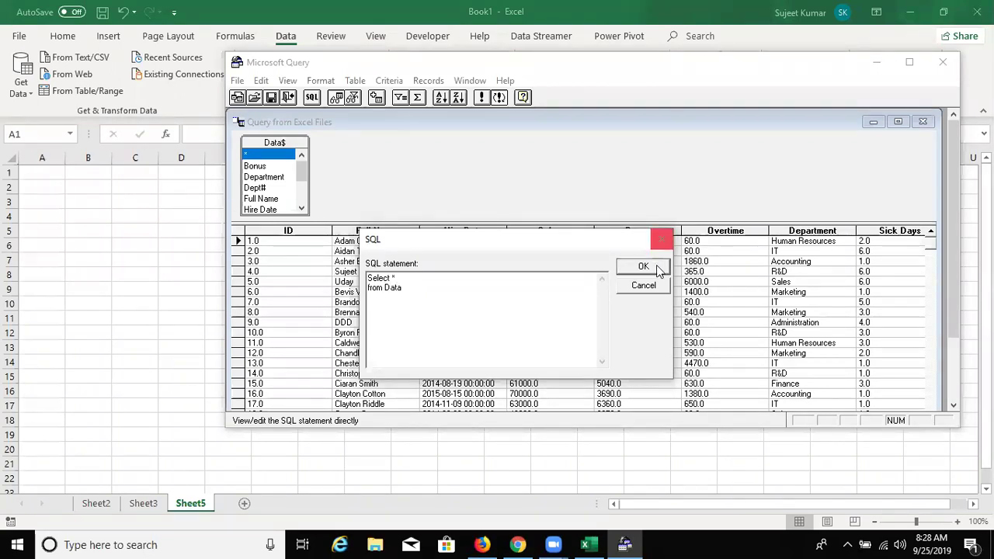
pyautogui.click(643, 267)
pyautogui.click(427, 234)
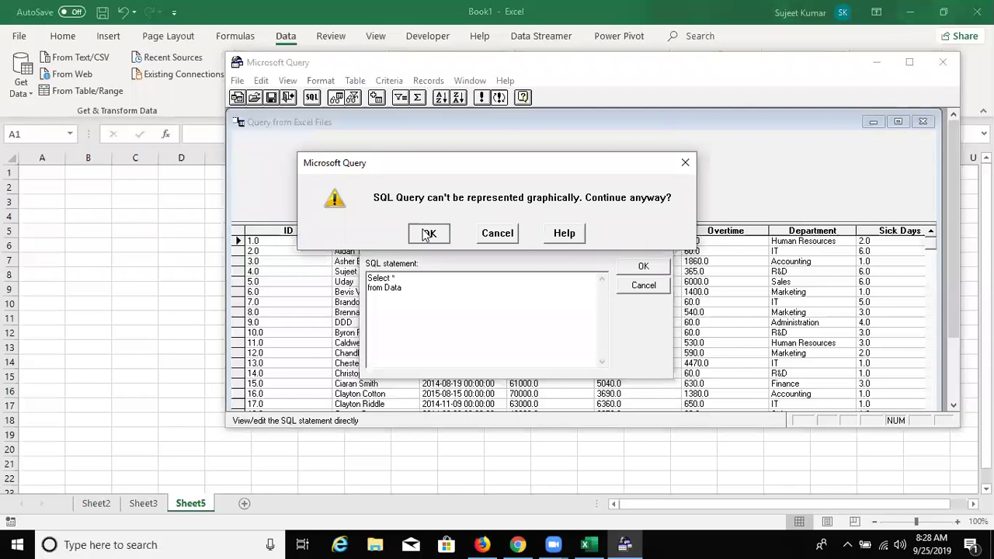
pyautogui.write('$')
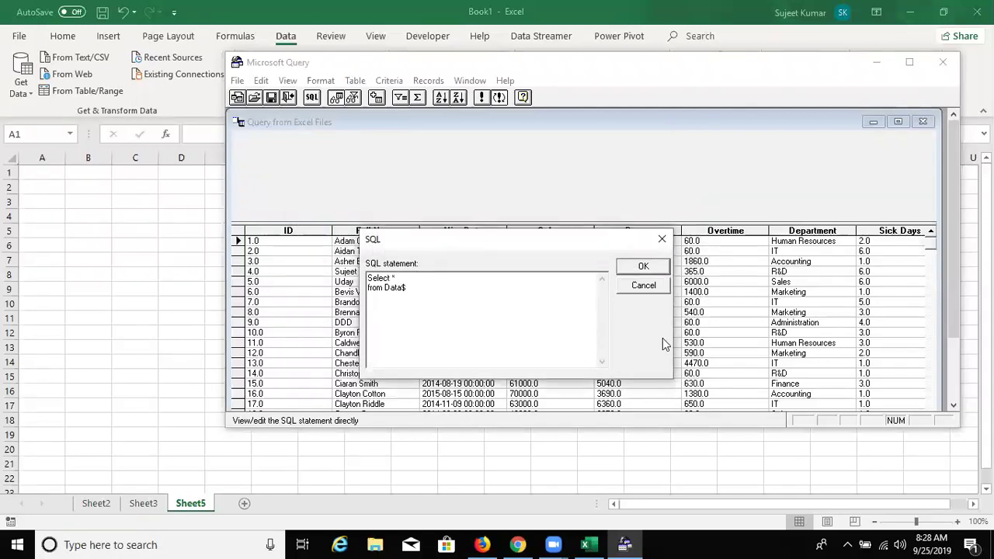
pyautogui.click(644, 266)
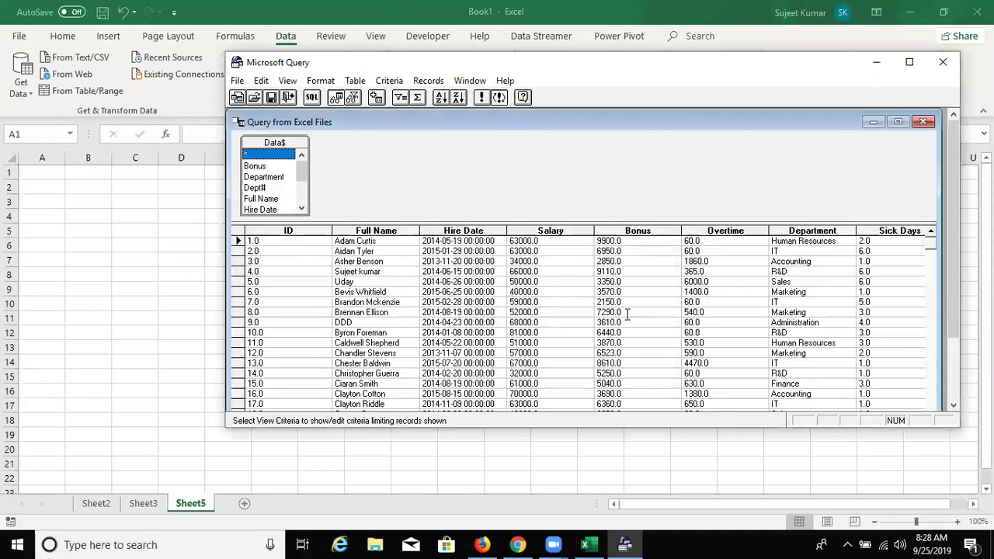
# Check the Department column and review the resulting SQL statement listing each column
pyautogui.scroll(-2, 558, 329)
pyautogui.click(795, 231)
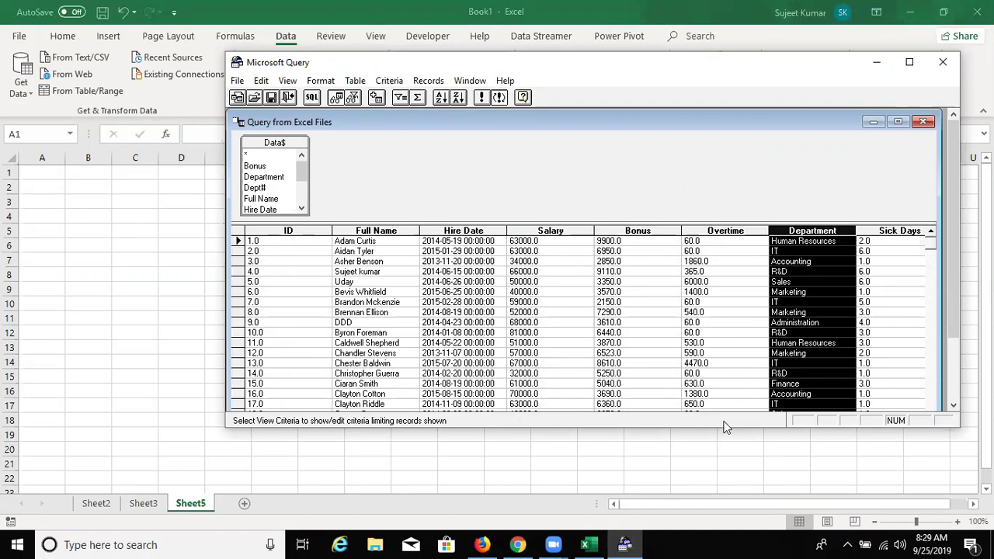
pyautogui.click(312, 97)
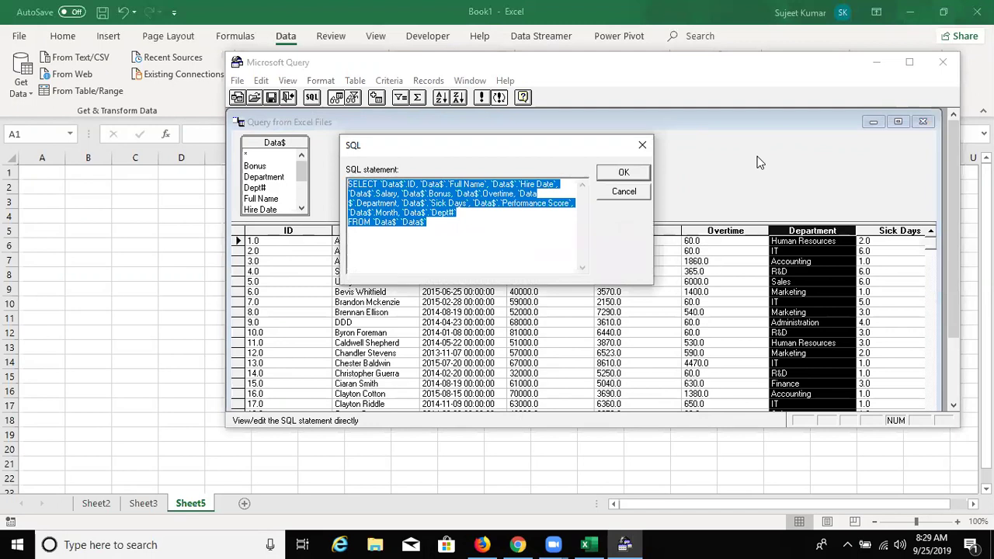
pyautogui.press('Delete')
pyautogui.press('Escape')
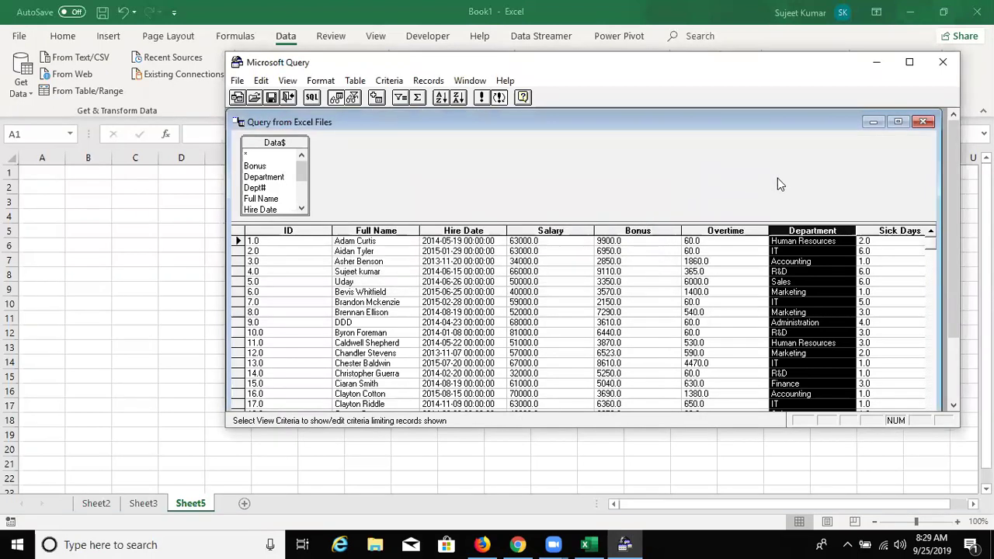
# In a new Chrome tab, go to Google and search for 'sql select query'
pyautogui.click(652, 543)
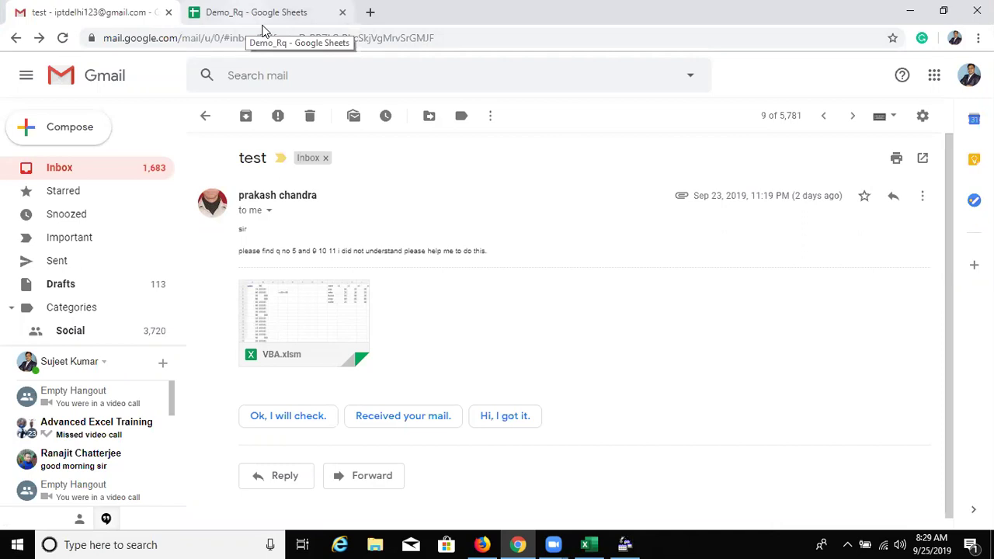
pyautogui.click(371, 12)
pyautogui.write('goo')
pyautogui.press('Return')
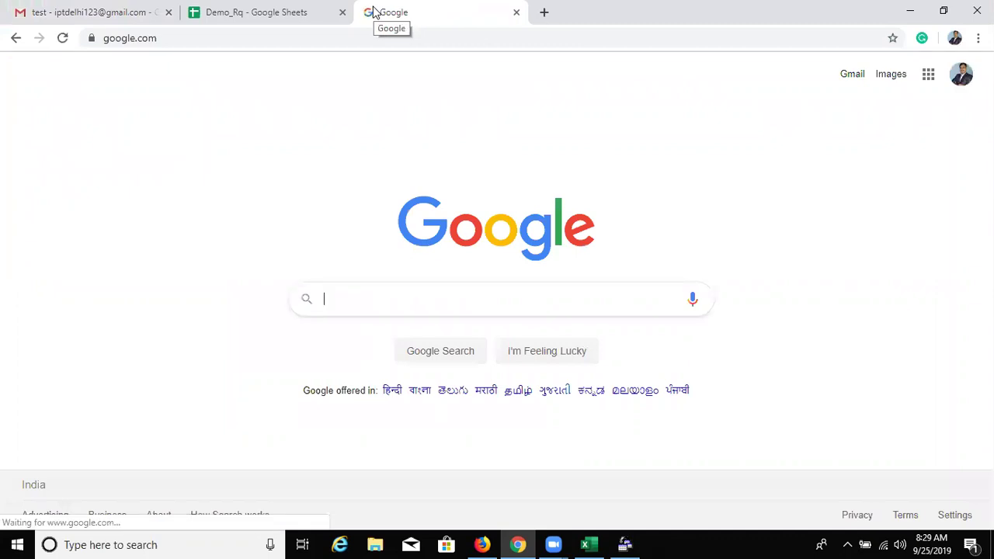
pyautogui.write('sq')
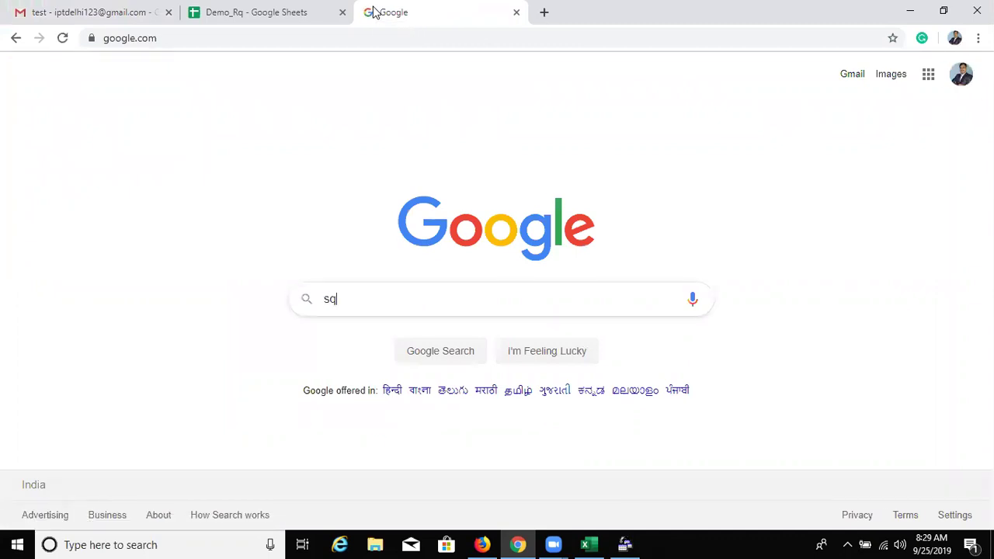
pyautogui.write('l ')
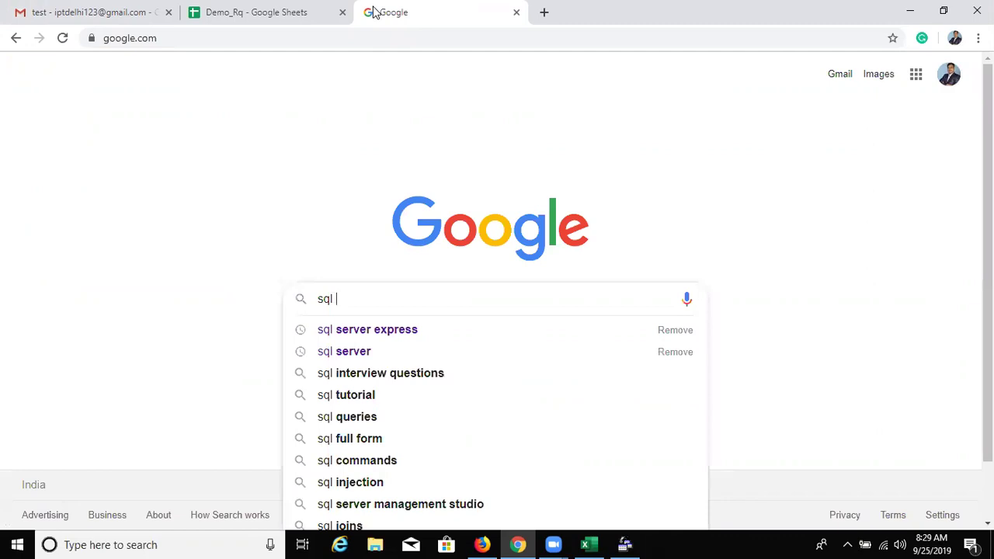
pyautogui.write('select')
pyautogui.press('Down')
pyautogui.press('Return')
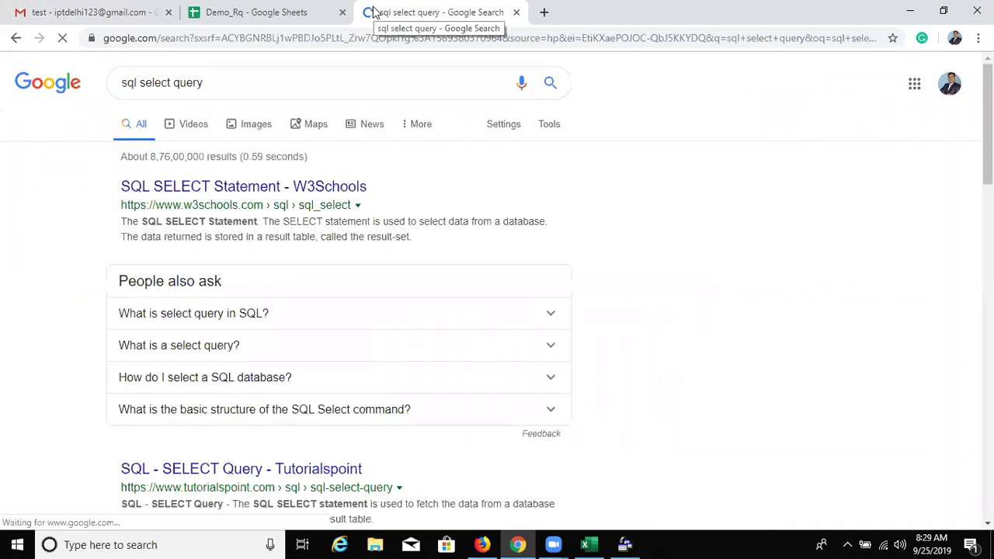
# Open the Tutorialspoint SQL SELECT Query result, then return to the search results
pyautogui.scroll(-3, 397, 81)
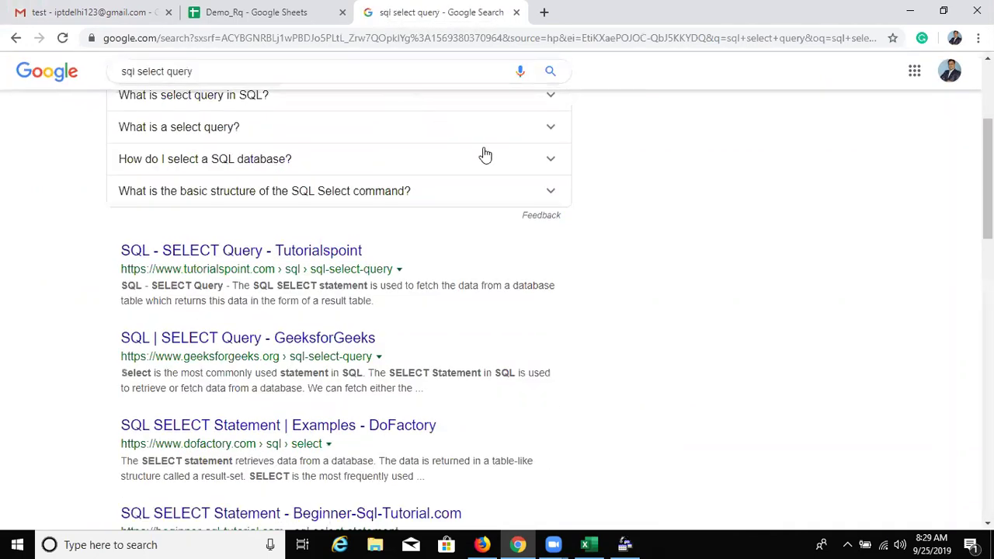
pyautogui.scroll(-2, 571, 259)
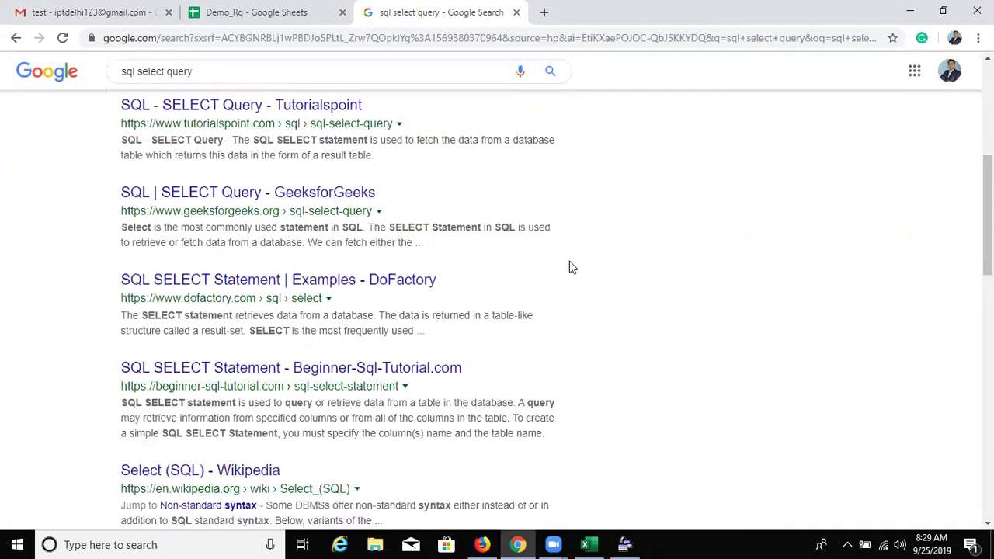
pyautogui.scroll(-1, 569, 261)
pyautogui.scroll(-1, 570, 262)
pyautogui.scroll(-1, 569, 262)
pyautogui.scroll(-2, 569, 261)
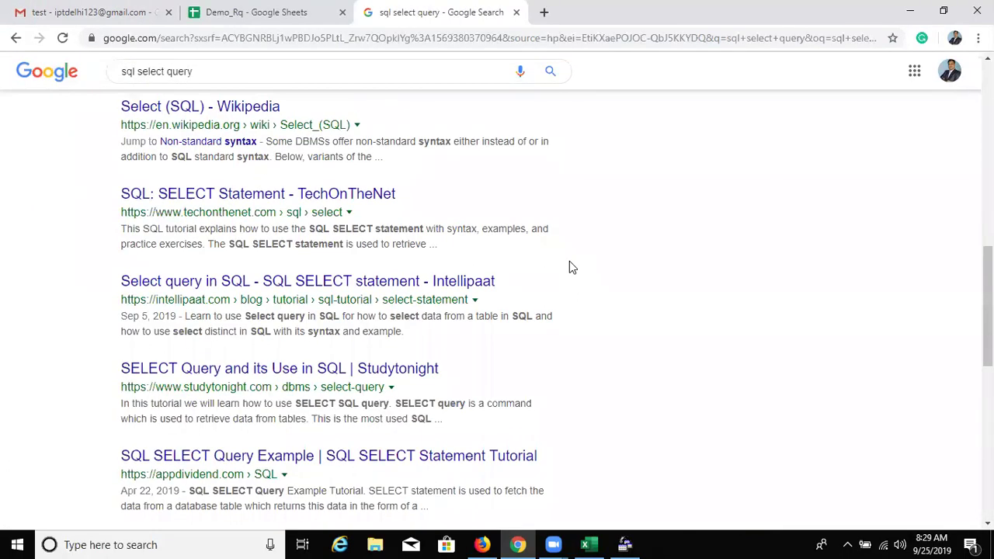
pyautogui.scroll(-1, 567, 261)
pyautogui.scroll(-1, 568, 261)
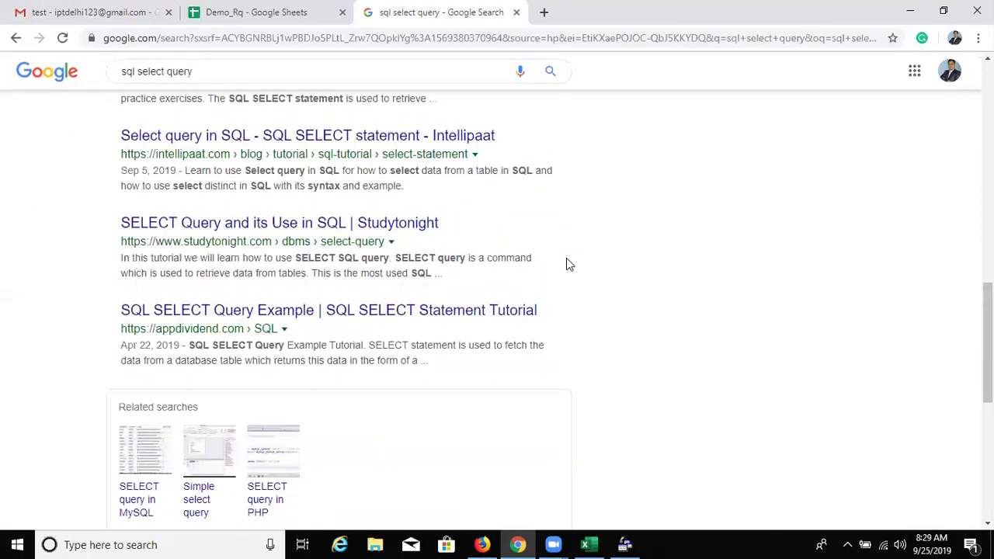
pyautogui.scroll(5, 562, 254)
pyautogui.scroll(5, 310, 279)
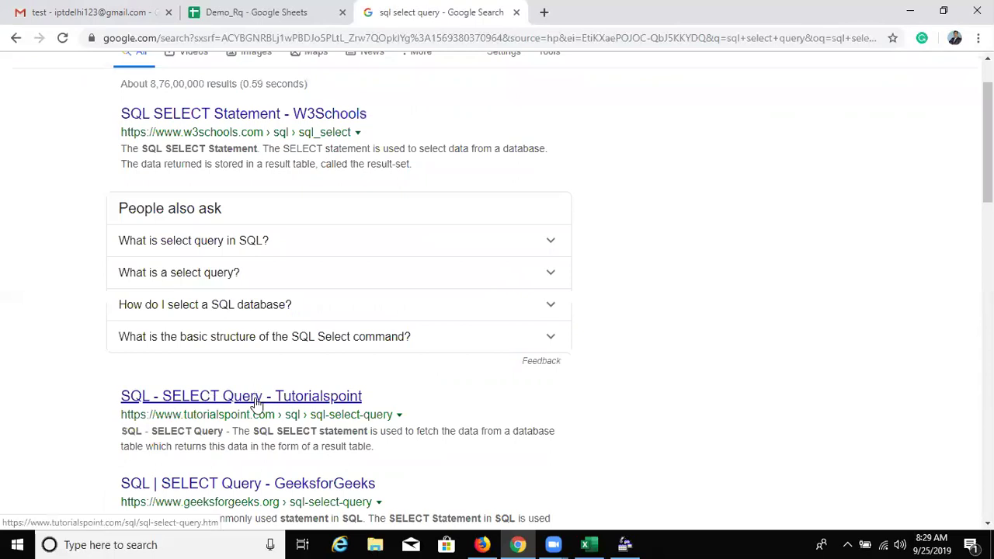
pyautogui.click(256, 399)
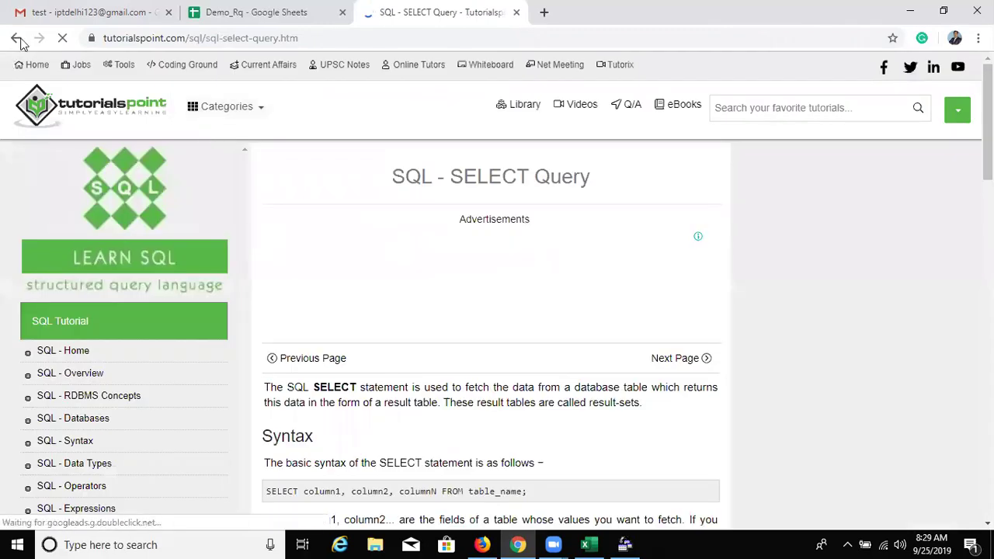
pyautogui.click(17, 38)
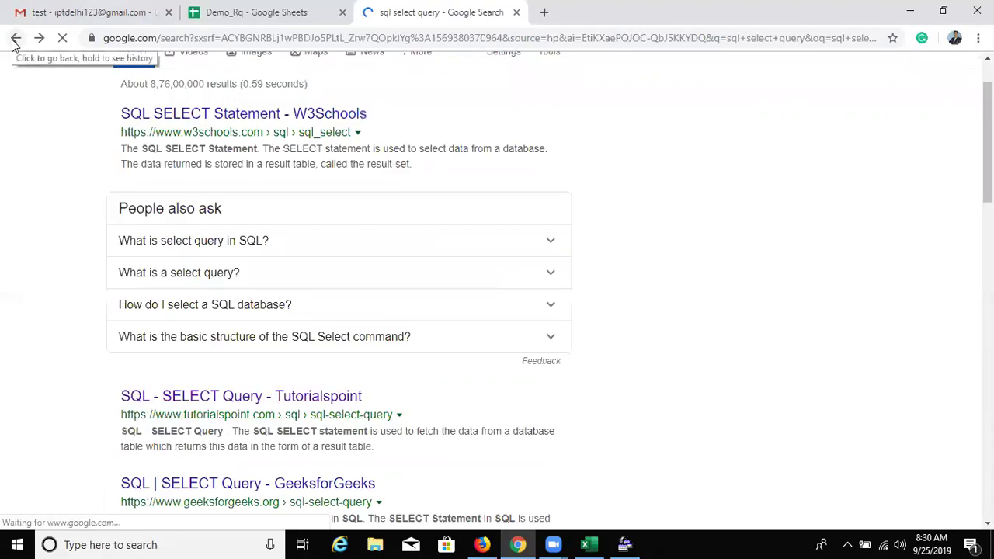
pyautogui.scroll(1, 237, 254)
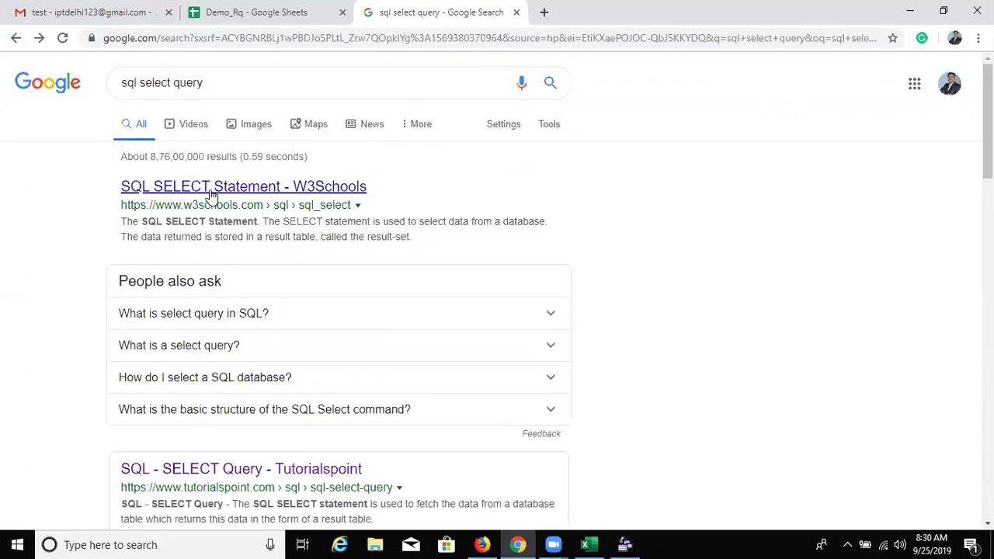
# Open W3Schools' SQL SELECT Statement page and read through to the SELECT DISTINCT tutorial
pyautogui.click(209, 262)
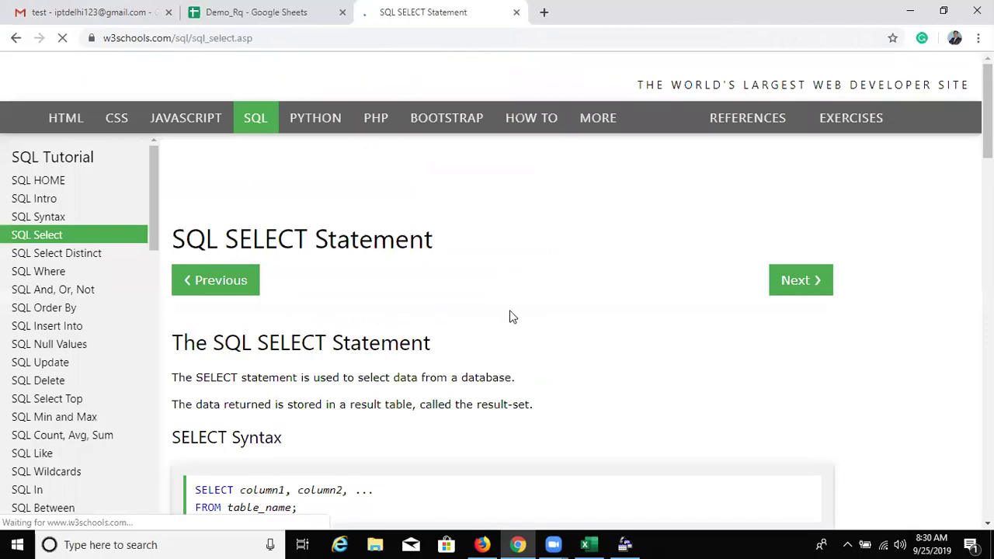
pyautogui.scroll(-2, 304, 359)
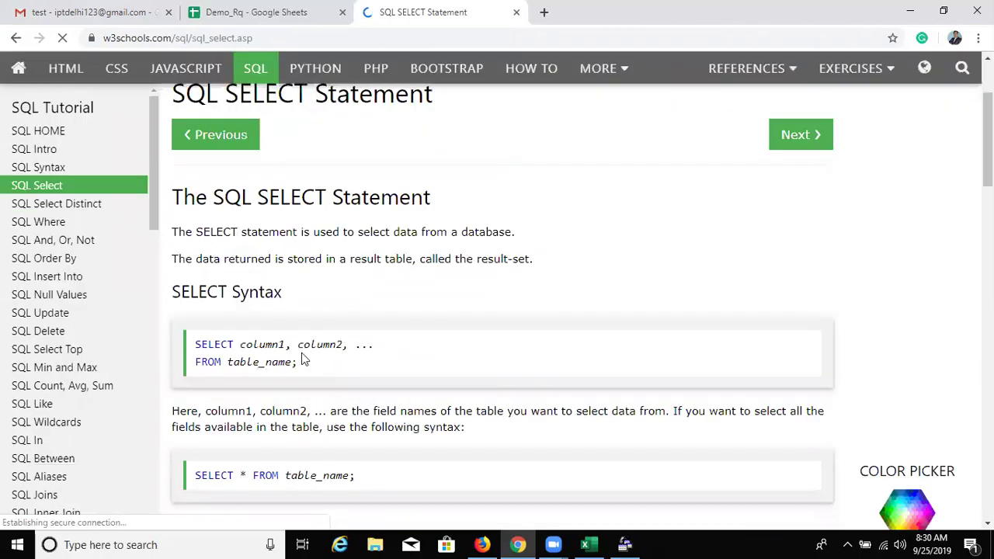
pyautogui.scroll(-3, 323, 317)
pyautogui.scroll(-2, 432, 395)
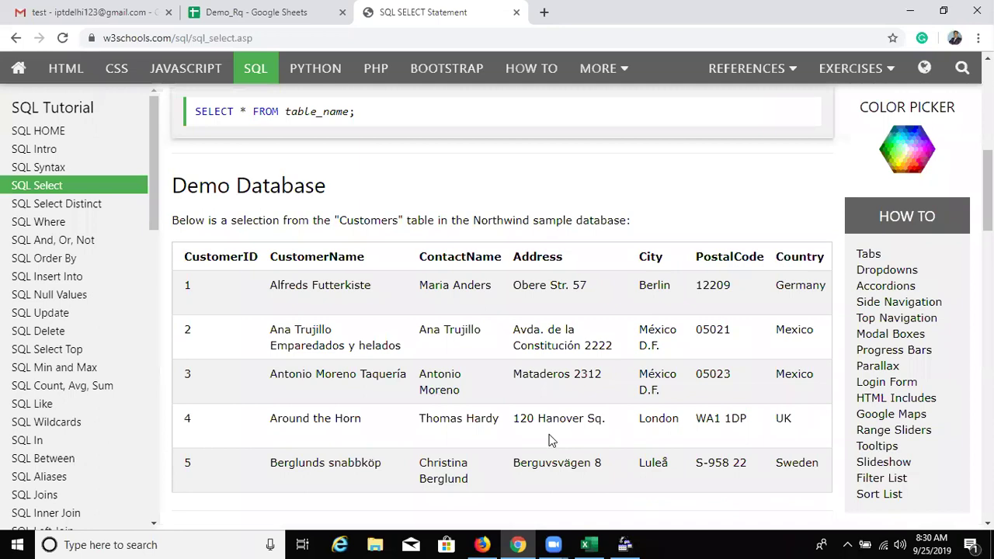
pyautogui.scroll(-2, 547, 432)
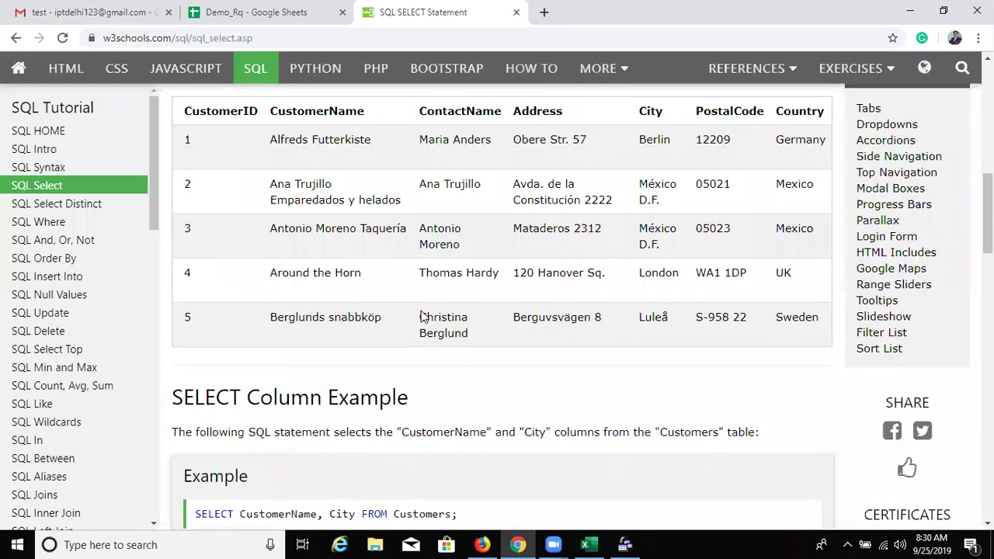
pyautogui.scroll(-3, 425, 317)
pyautogui.scroll(-2, 361, 348)
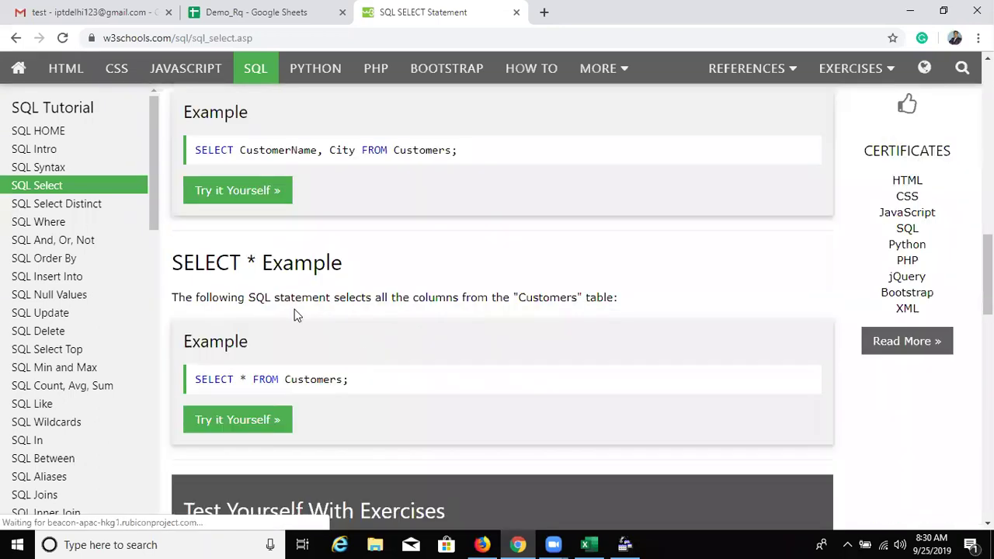
pyautogui.scroll(-5, 311, 305)
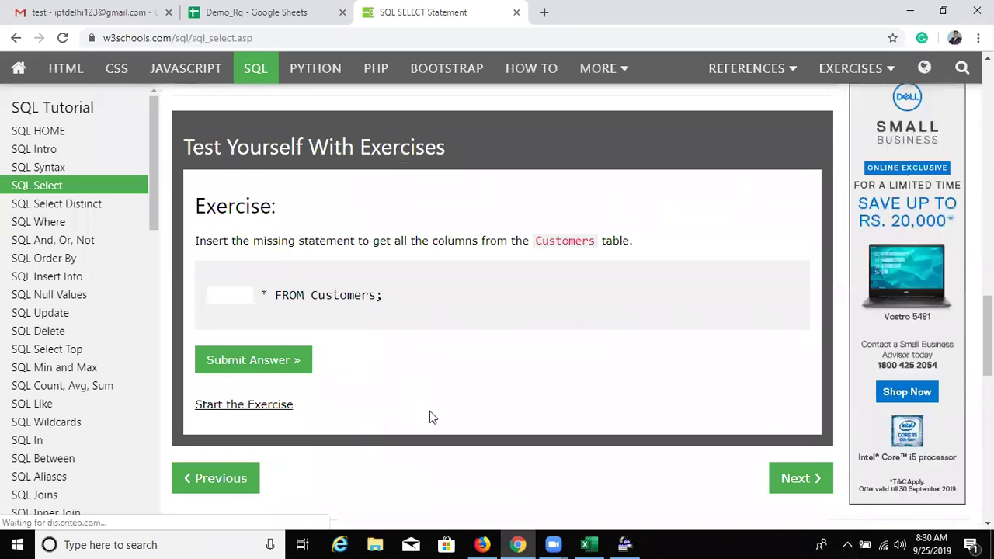
pyautogui.scroll(-3, 430, 412)
pyautogui.scroll(-2, 804, 262)
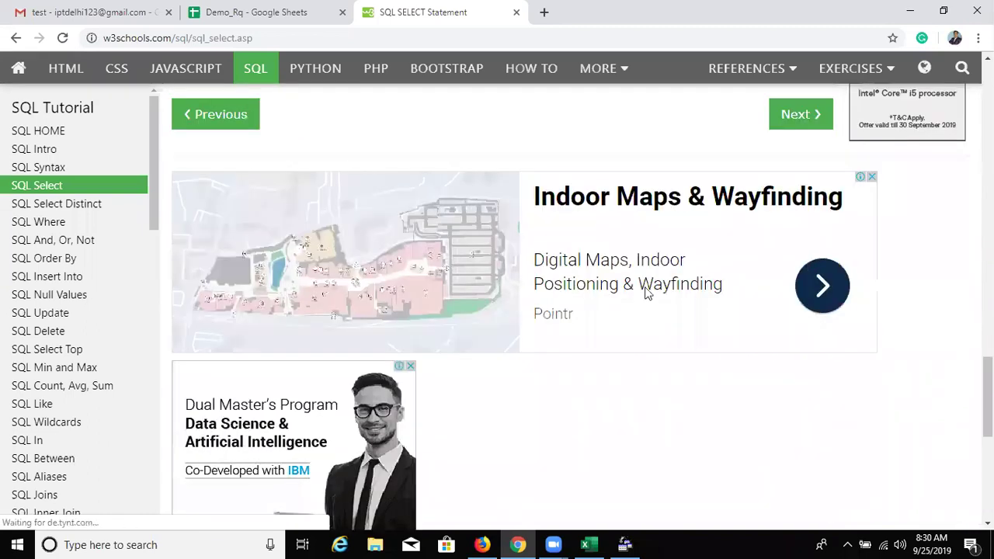
pyautogui.scroll(2, 625, 283)
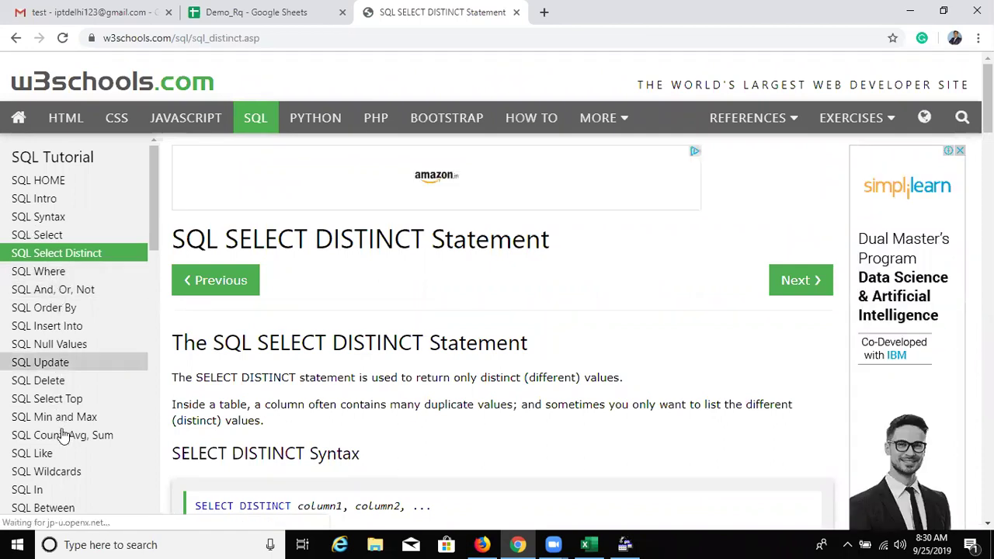
pyautogui.scroll(-2, 63, 434)
pyautogui.scroll(-2, 63, 435)
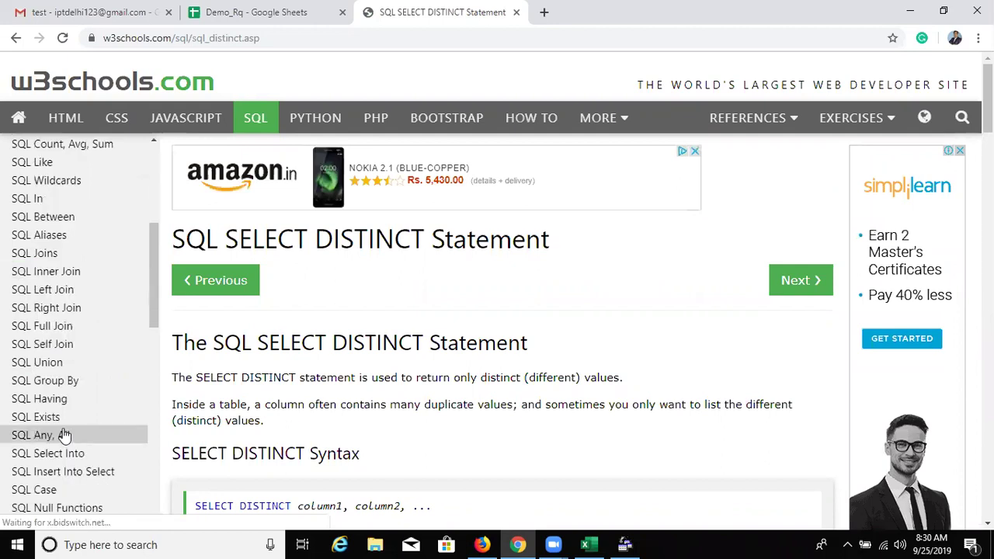
pyautogui.scroll(-5, 63, 435)
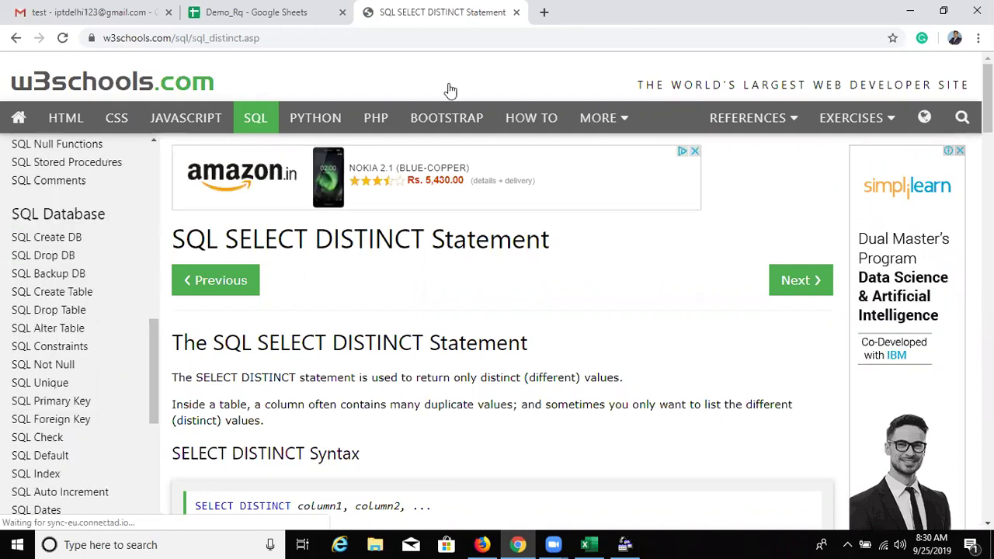
# In a new tab, go to Google and search for 'techonthenet'
pyautogui.click(545, 13)
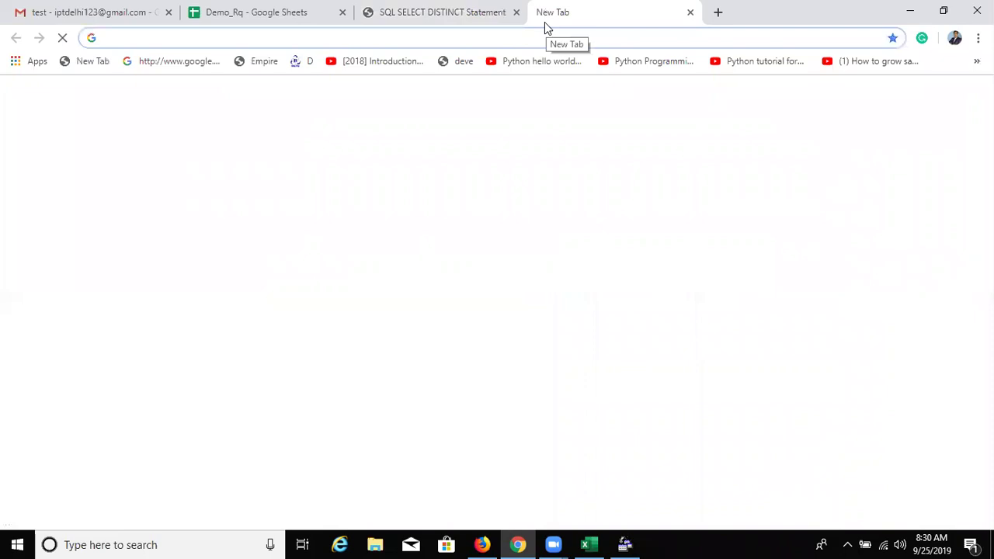
pyautogui.write('goo')
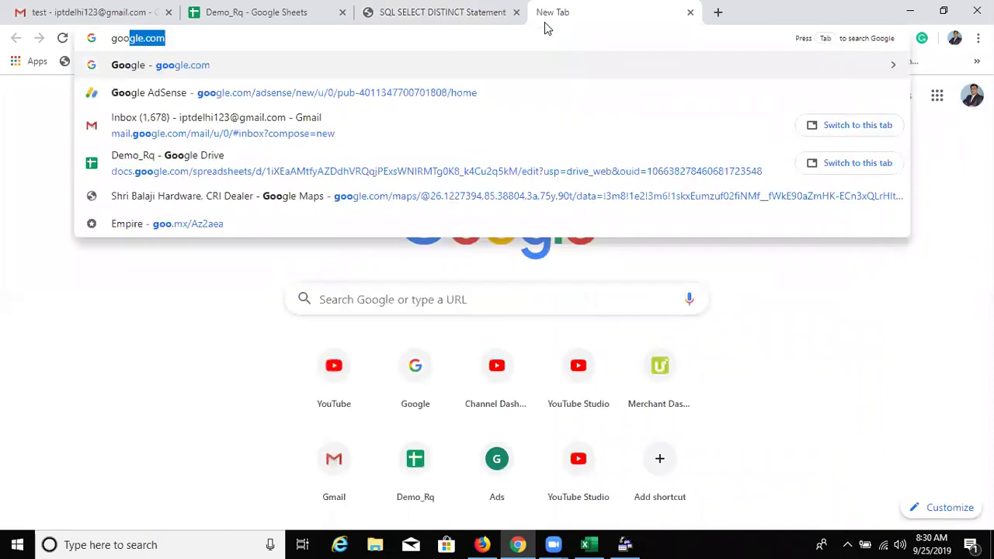
pyautogui.press('Return')
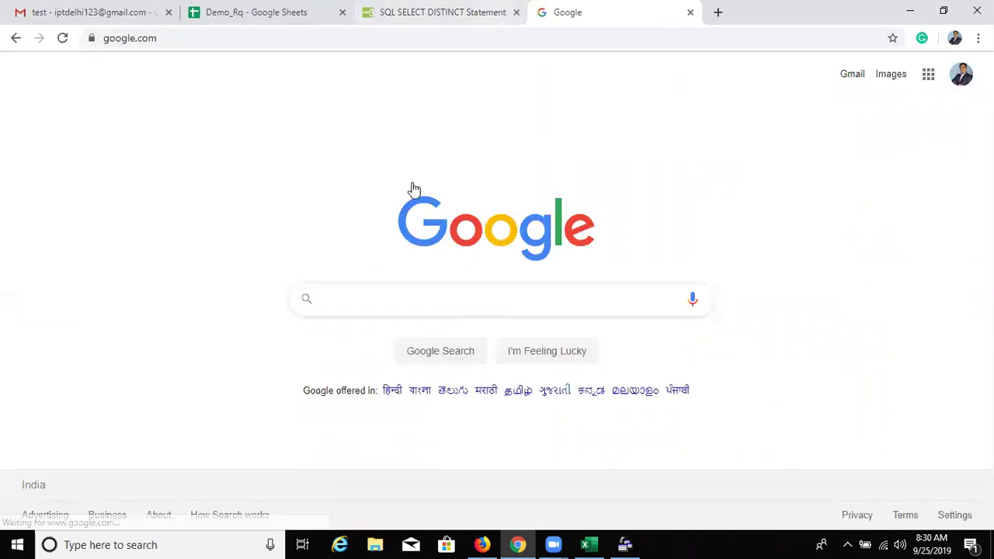
pyautogui.hotkey('ctrl', 'shift', 'Tab')
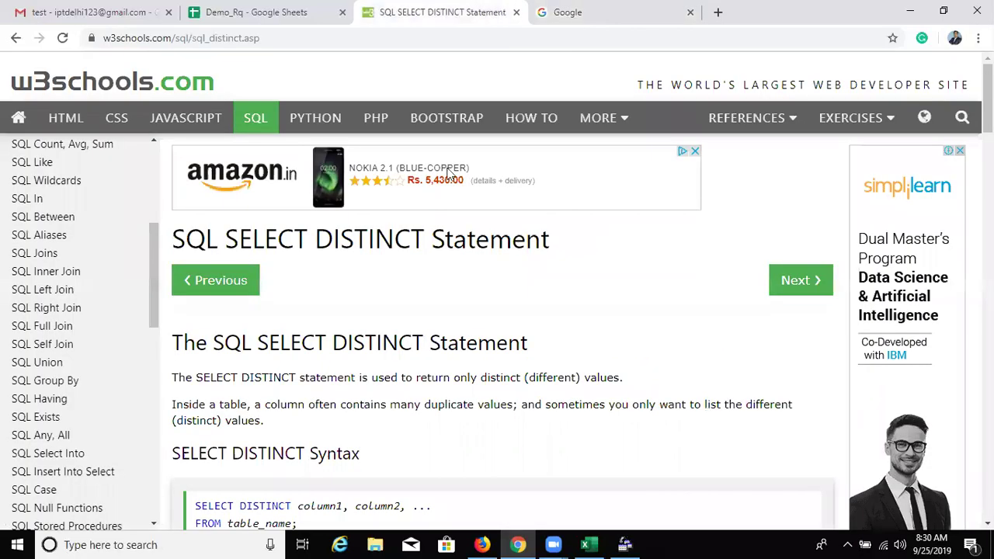
pyautogui.hotkey('ctrl', 'Tab')
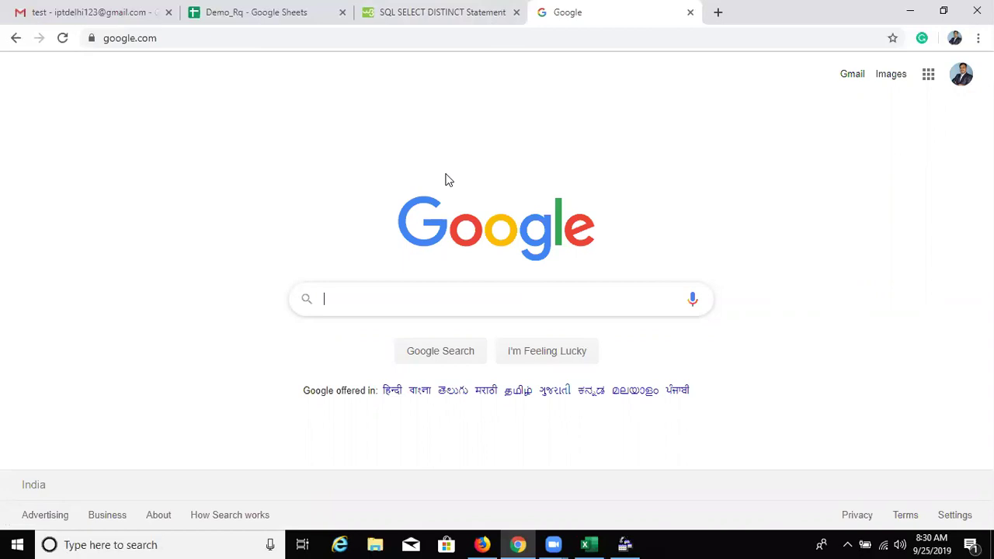
pyautogui.write('thecho')
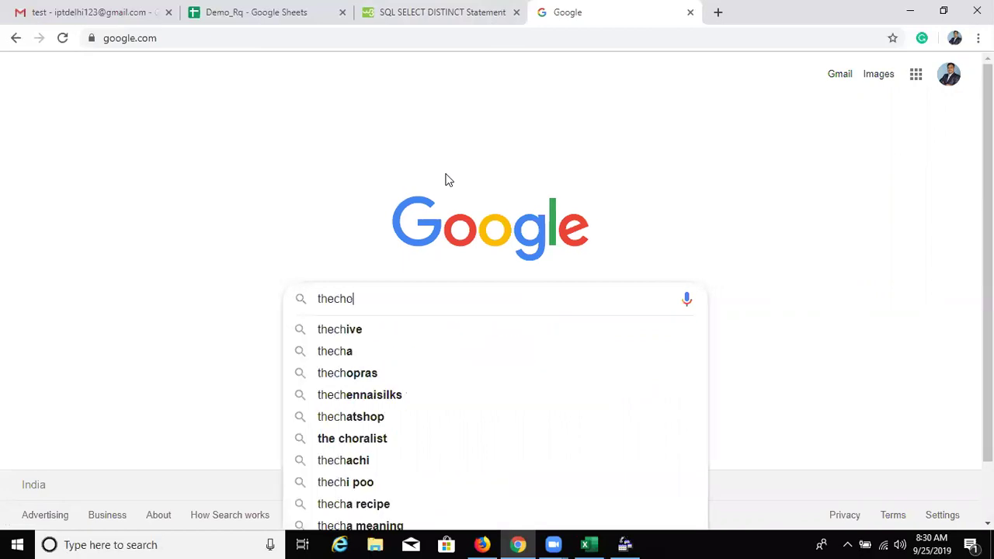
pyautogui.write('nthene')
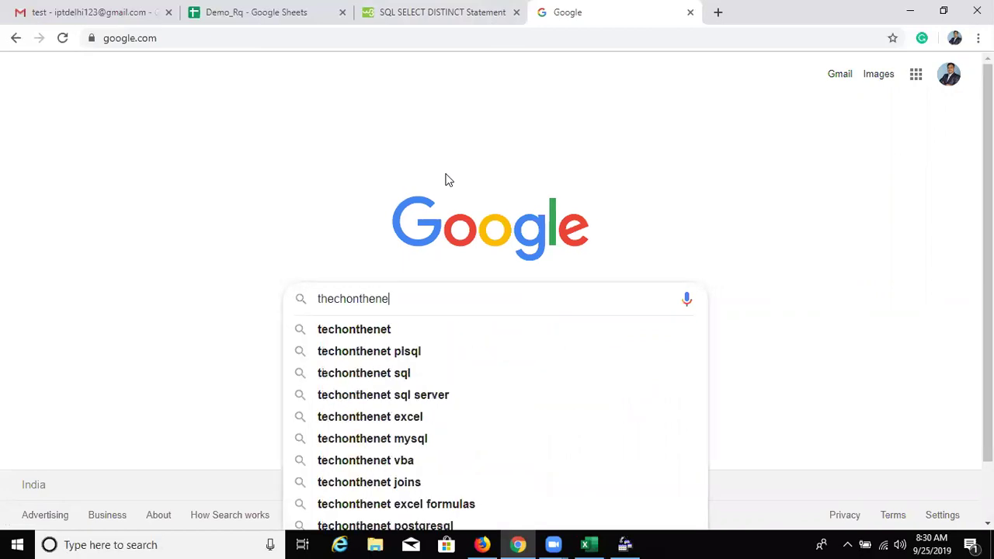
pyautogui.press('Down')
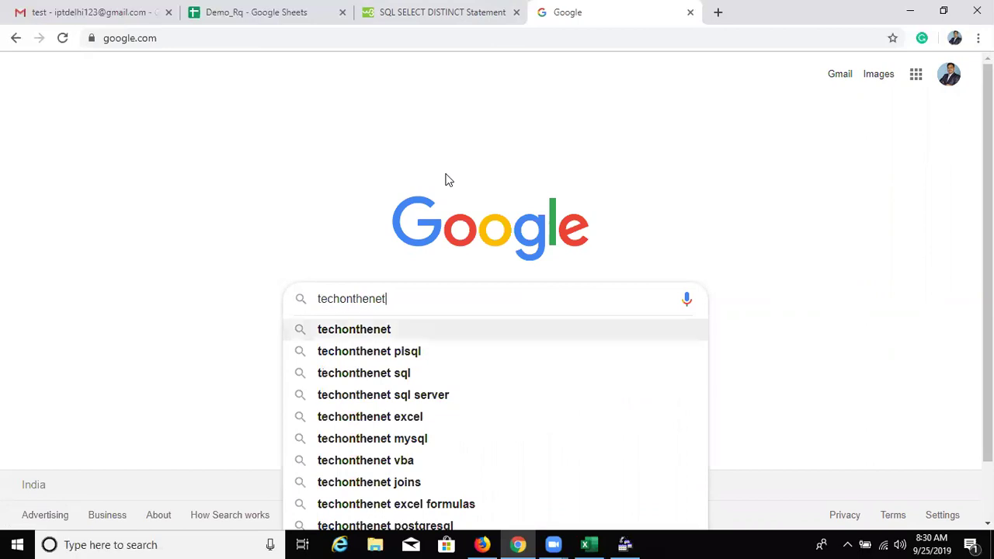
pyautogui.press('Return')
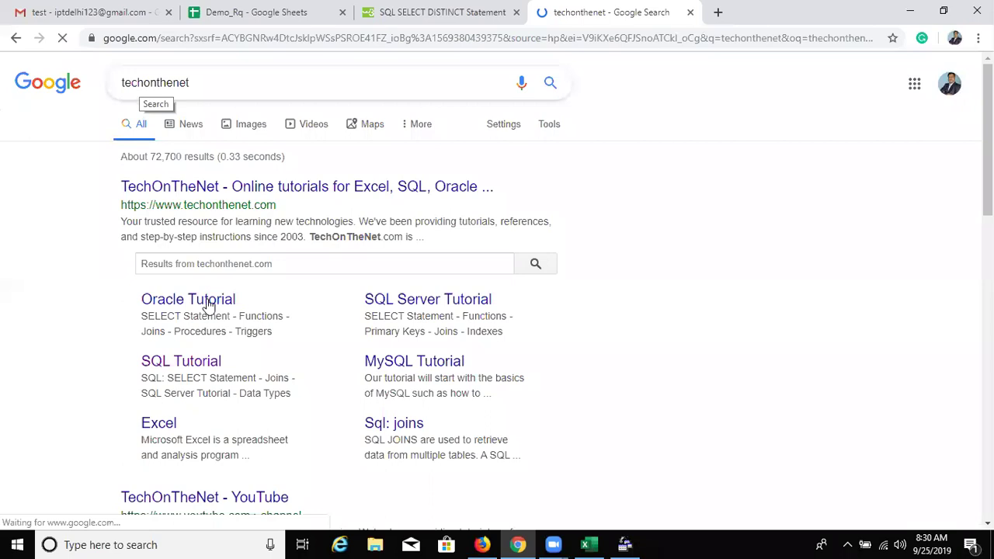
# Open TechOnTheNet's SQL Tutorial and read its SELECT Statement page
pyautogui.click(170, 367)
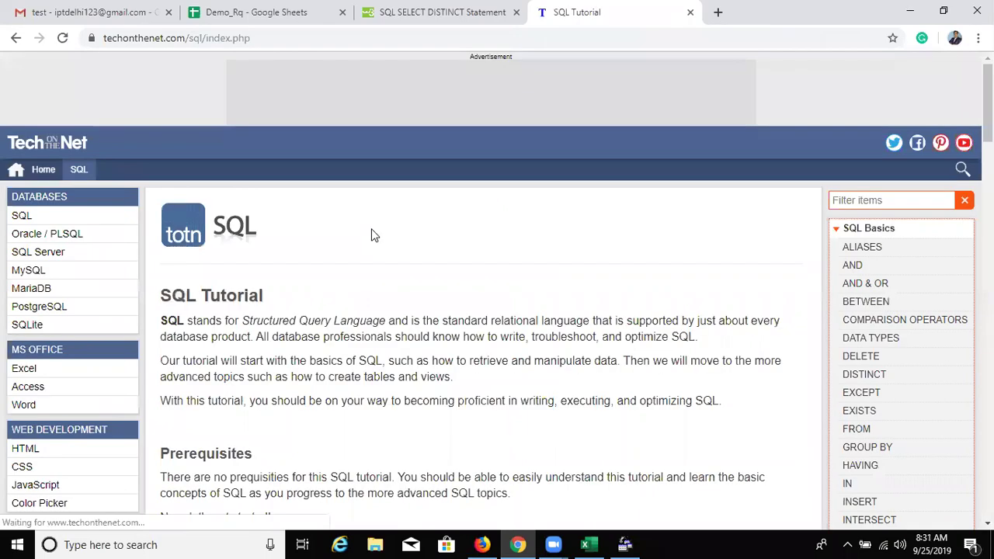
pyautogui.scroll(-5, 371, 235)
pyautogui.scroll(-2, 182, 194)
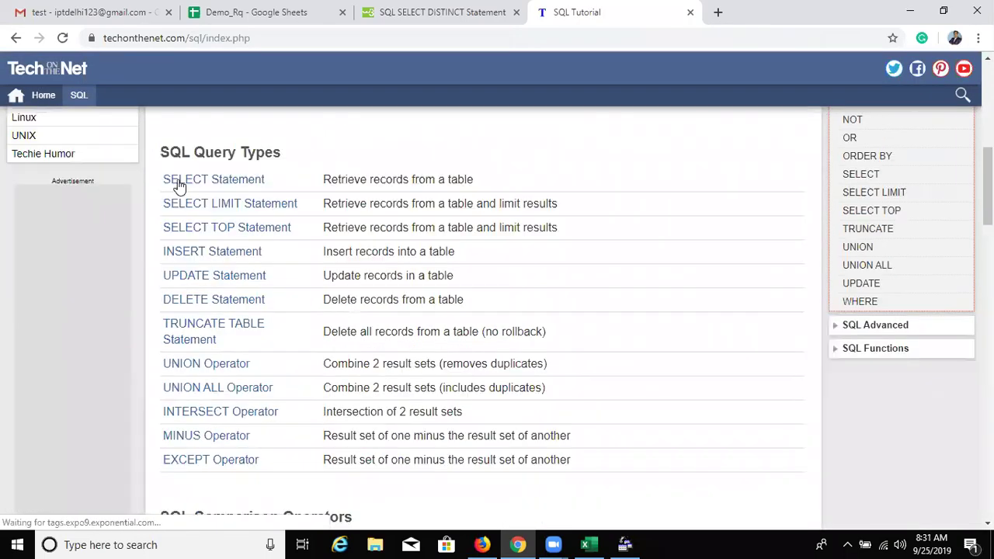
pyautogui.click(175, 183)
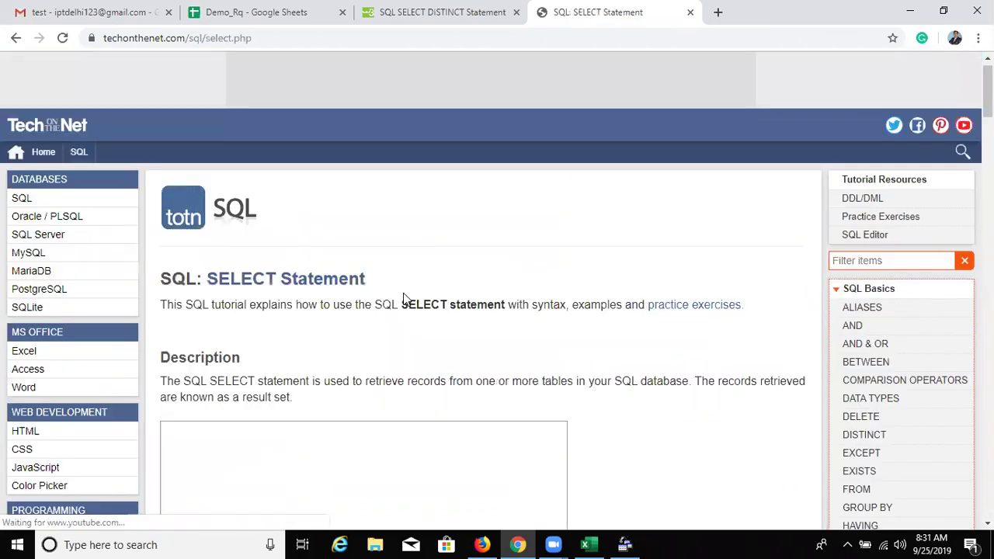
pyautogui.scroll(-5, 403, 291)
pyautogui.doubleClick(239, 204)
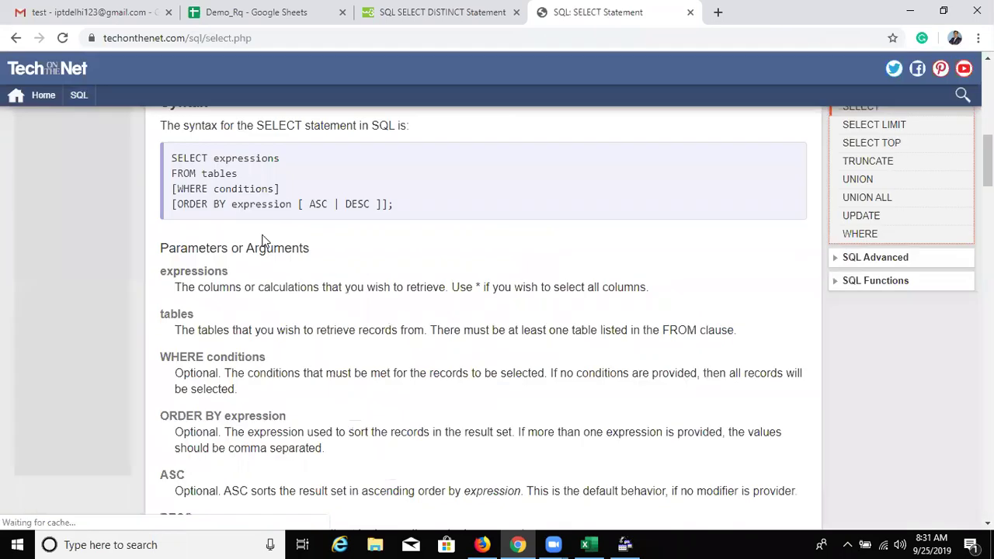
pyautogui.scroll(-5, 263, 241)
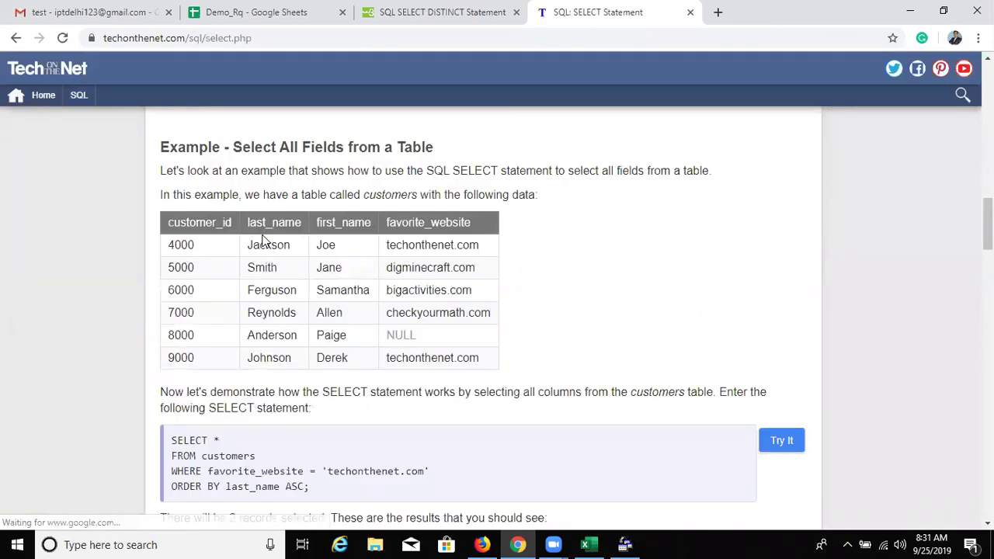
pyautogui.scroll(-3, 263, 241)
pyautogui.scroll(-10, 264, 237)
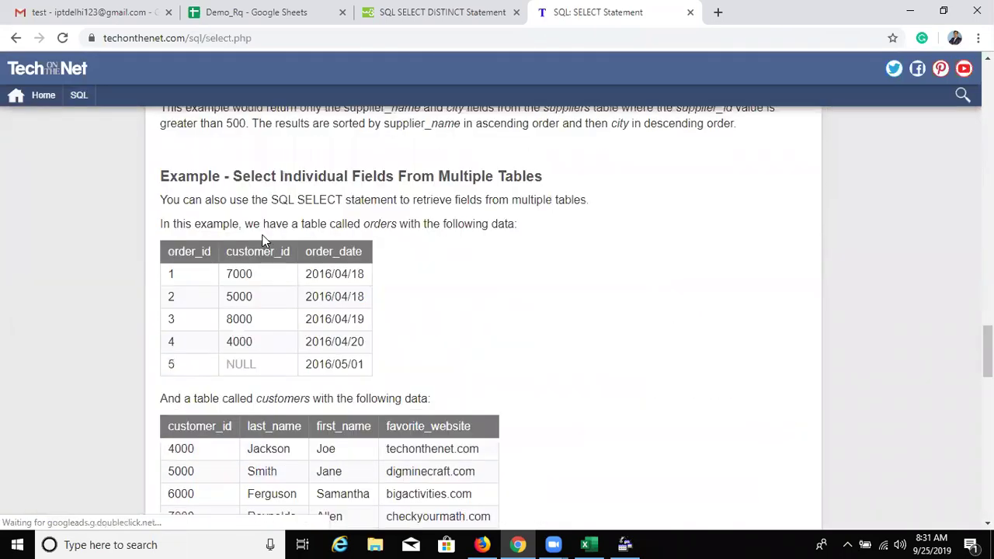
pyautogui.scroll(-7, 262, 241)
pyautogui.scroll(-5, 263, 233)
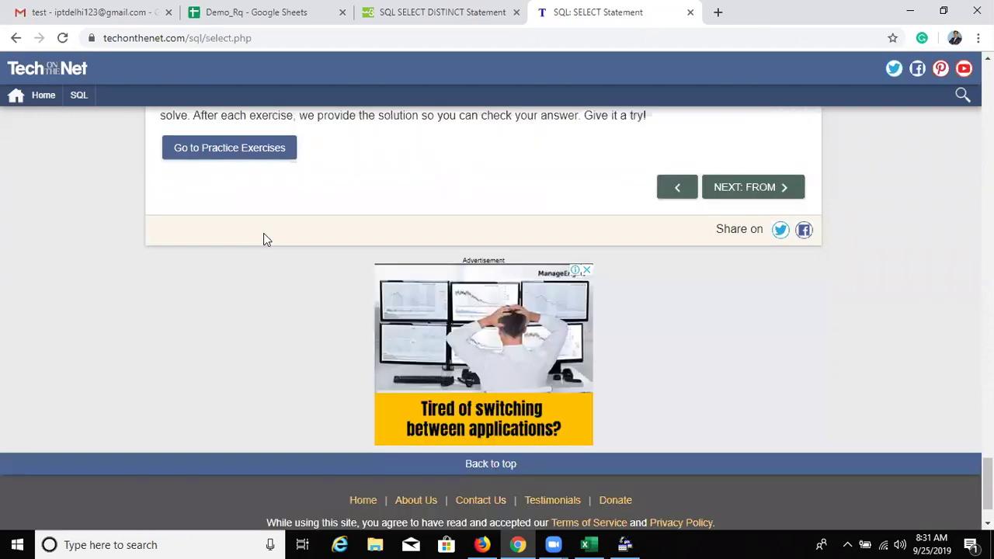
pyautogui.scroll(2, 263, 233)
# Continue to the SQL FROM Clause tutorial and read through it
pyautogui.click(737, 339)
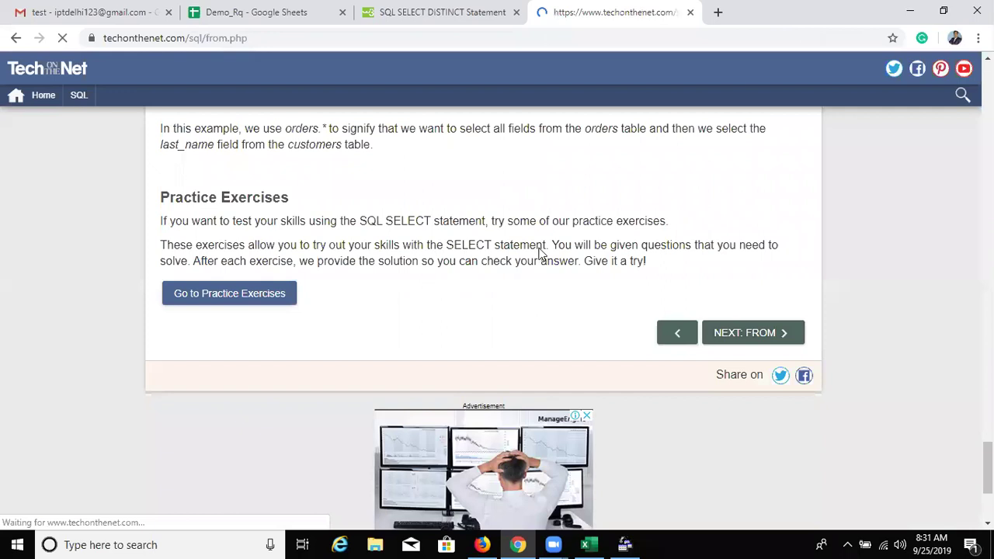
pyautogui.scroll(-1, 541, 253)
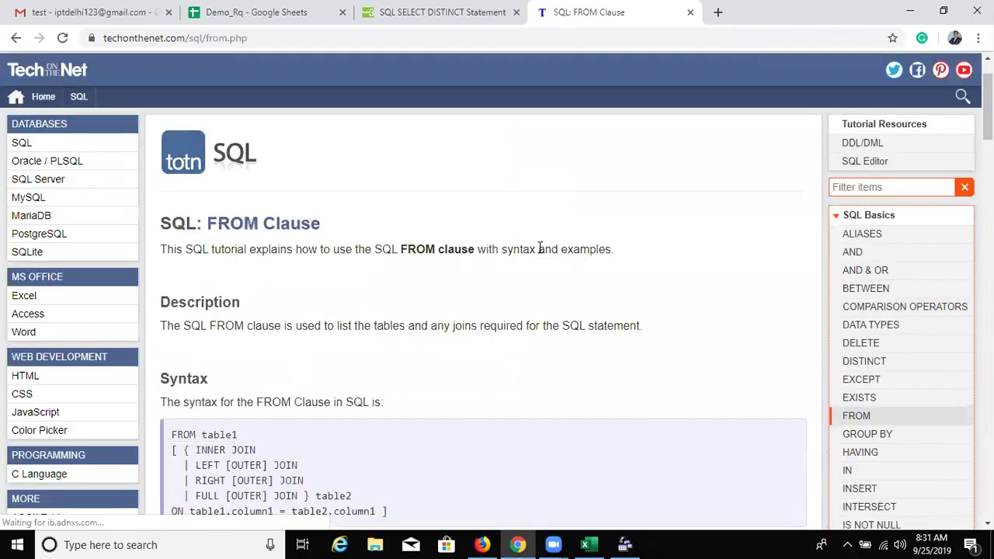
pyautogui.scroll(-2, 541, 254)
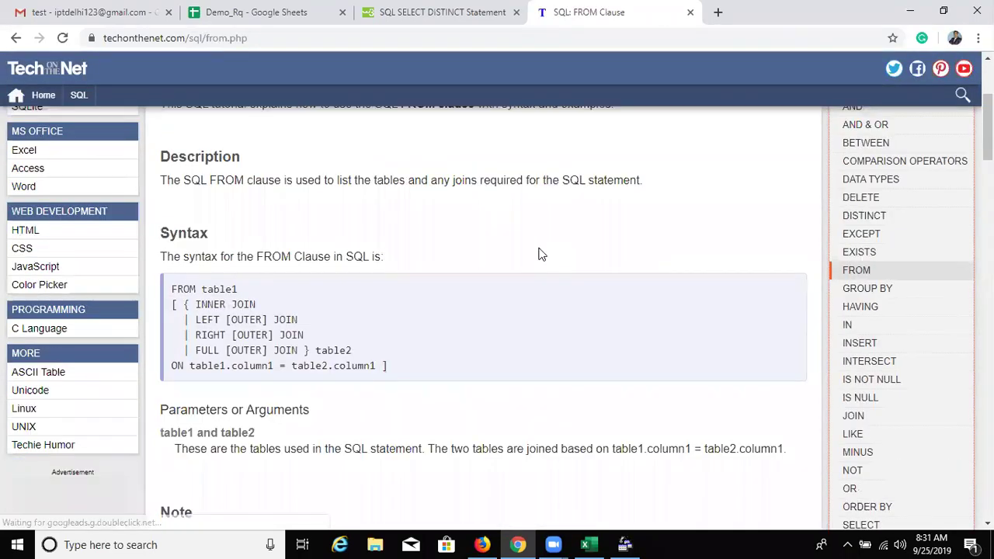
pyautogui.scroll(3, 536, 247)
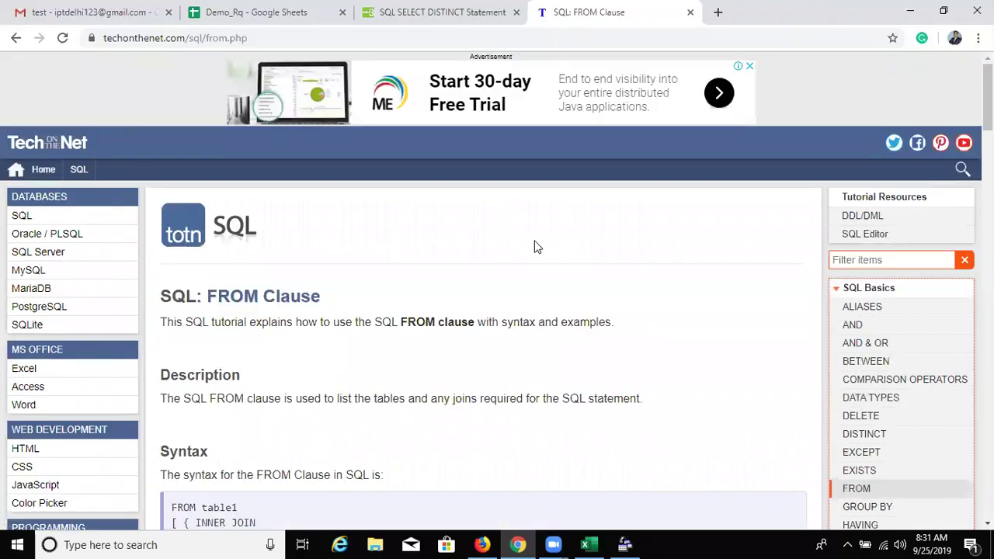
pyautogui.scroll(-4, 533, 246)
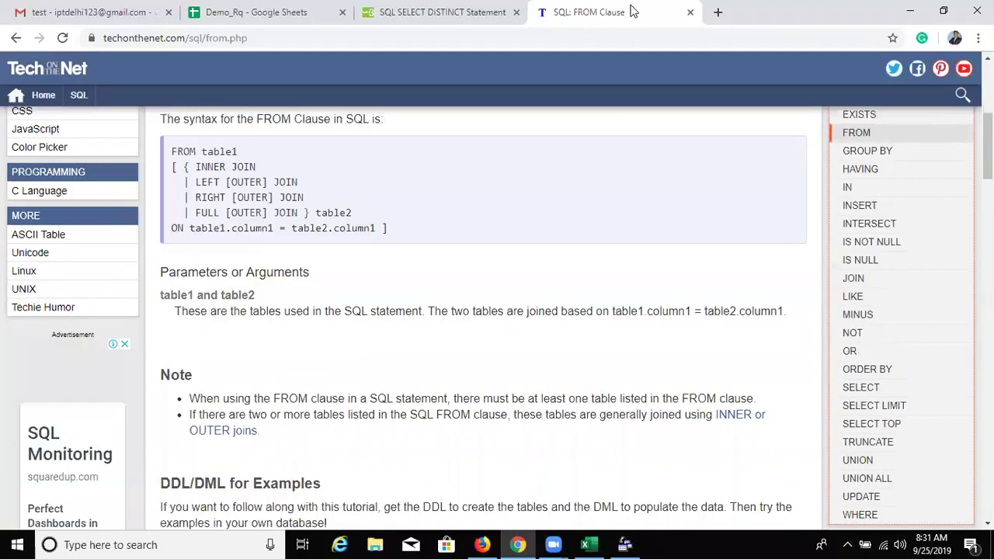
pyautogui.scroll(3, 630, 11)
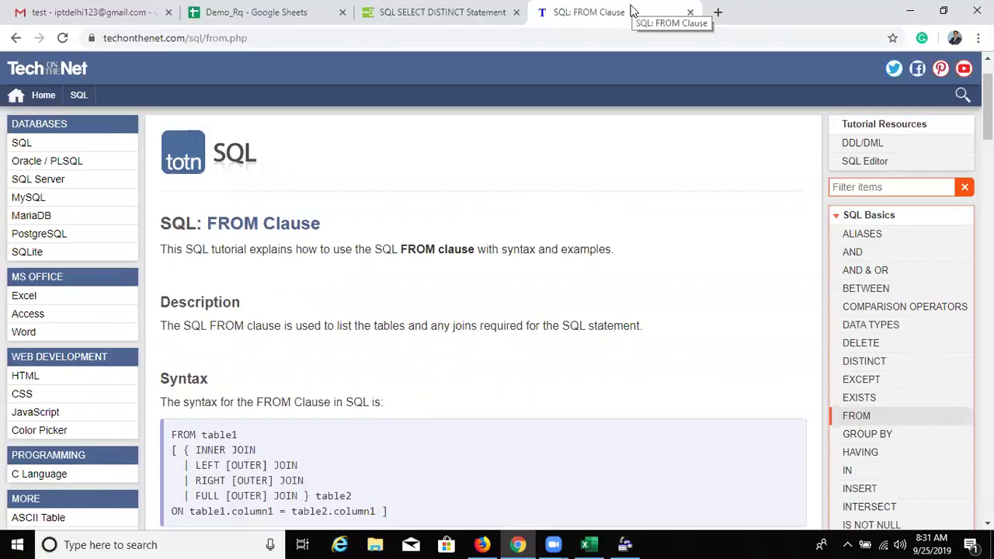